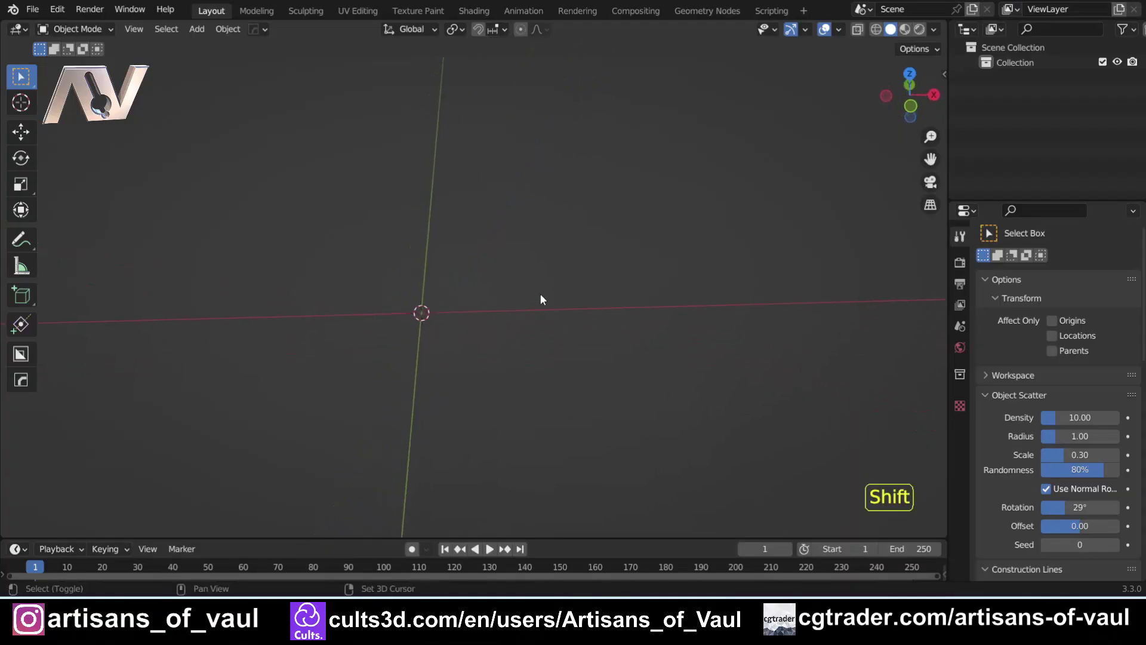
Add a default cube to the scene and orbit to look down on it
key(shift+a)
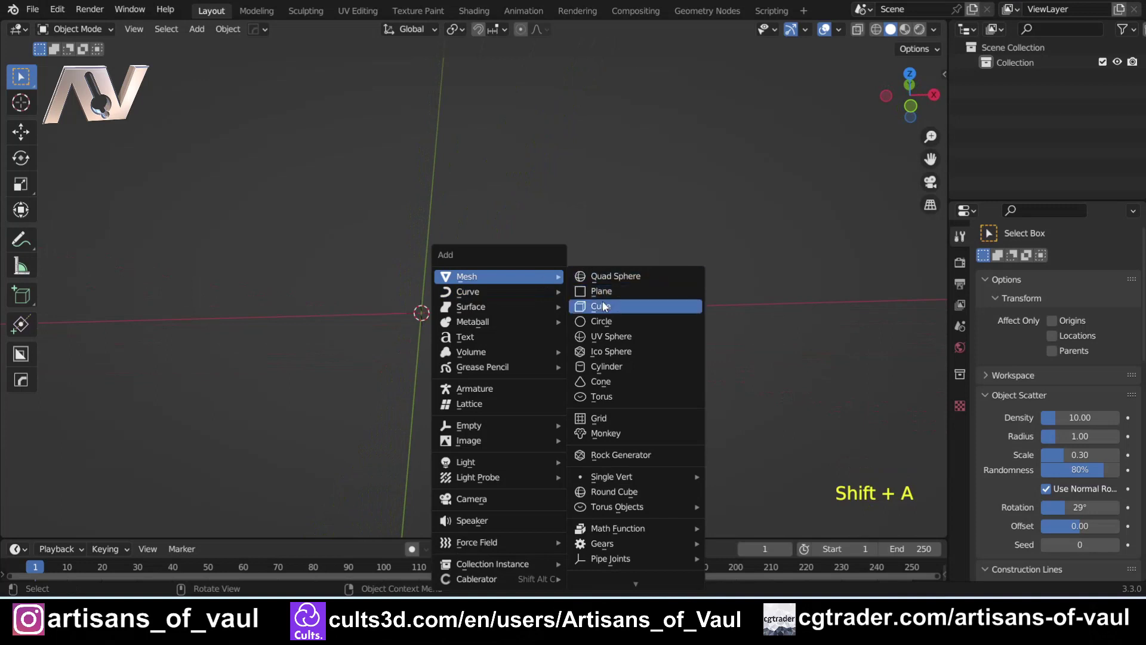
click(605, 306)
scroll(449, 240, down, 4)
middle_drag(449, 240, 421, 314)
Put the cube in Edit Mode with vertex selection mode active
key(Tab)
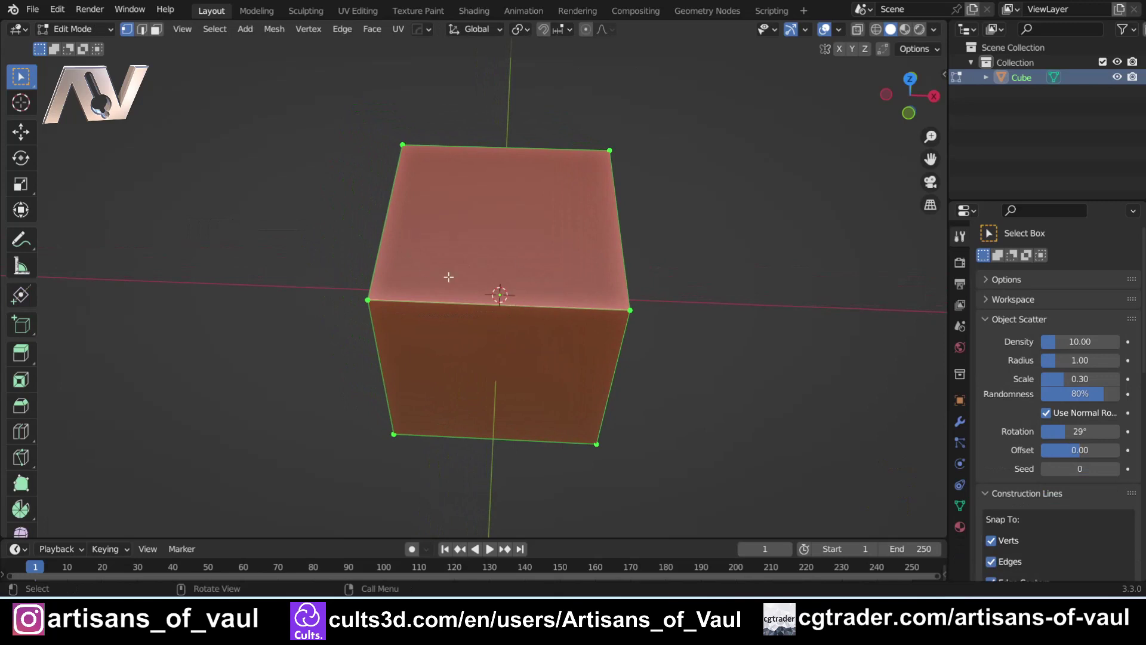
key(Tab)
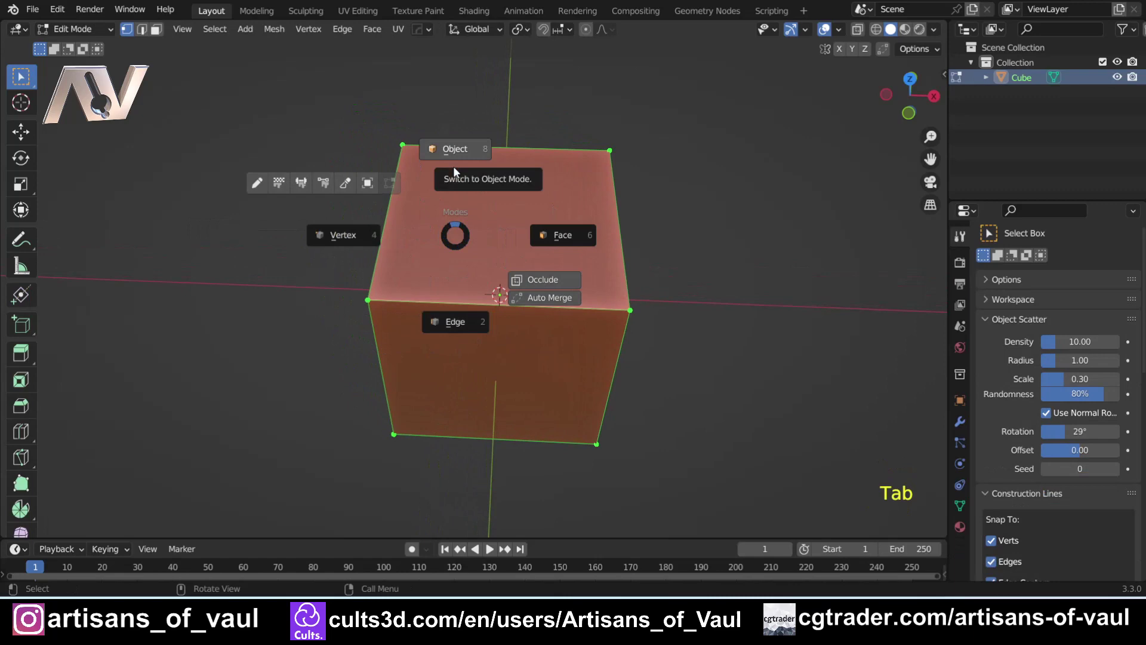
click(466, 201)
key(Tab)
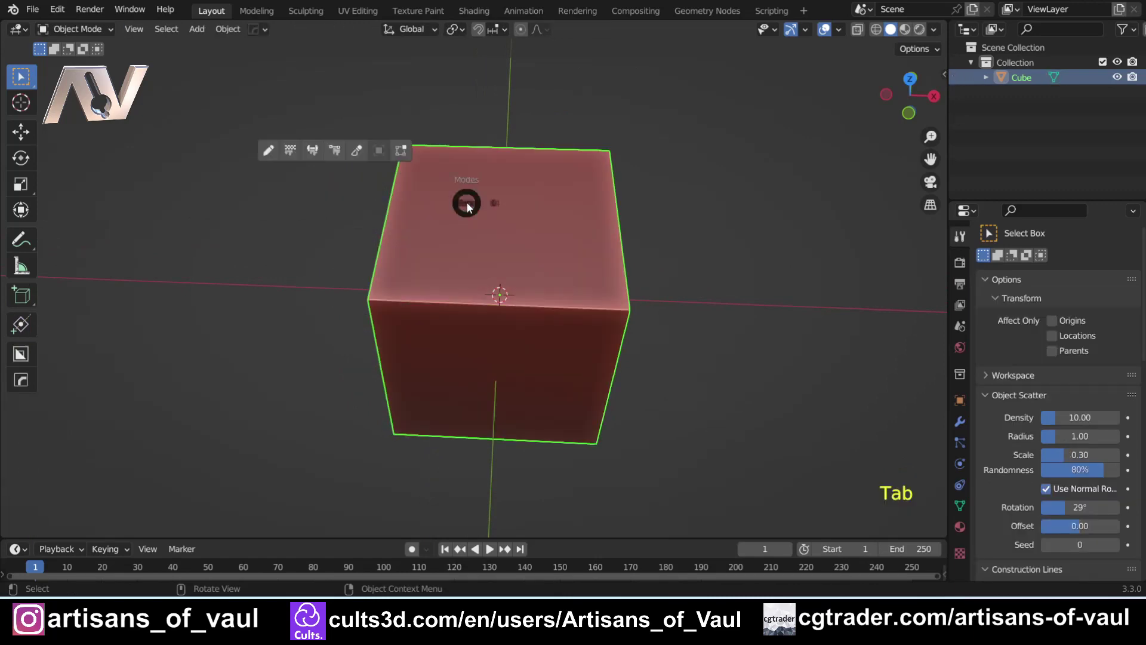
click(446, 188)
key(Tab)
click(448, 105)
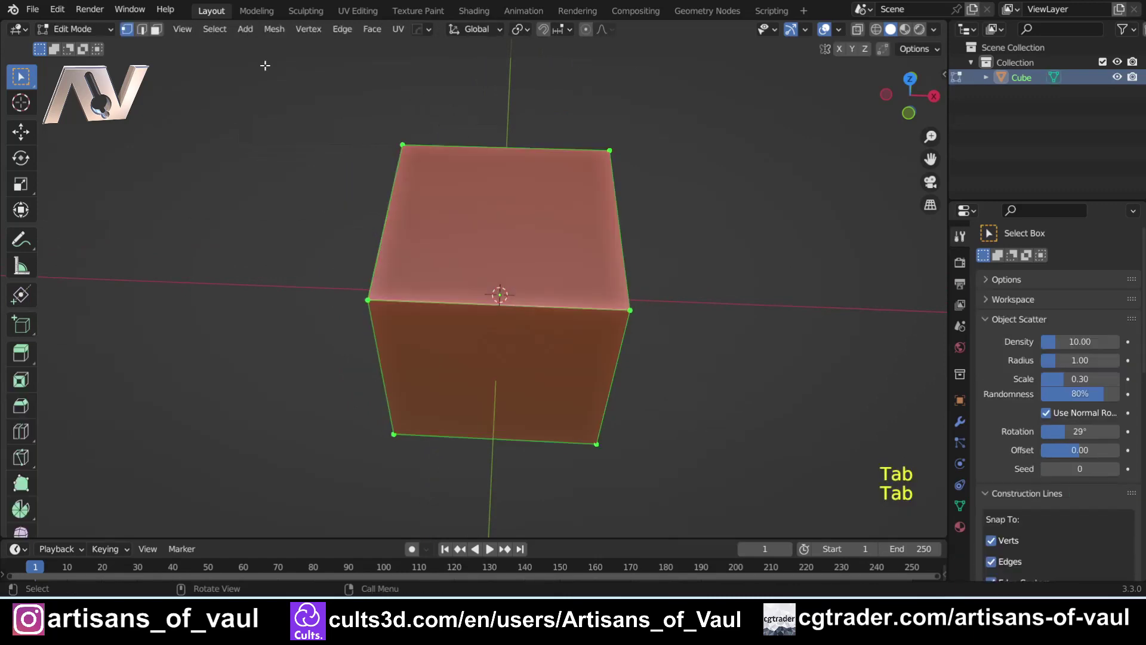
click(157, 30)
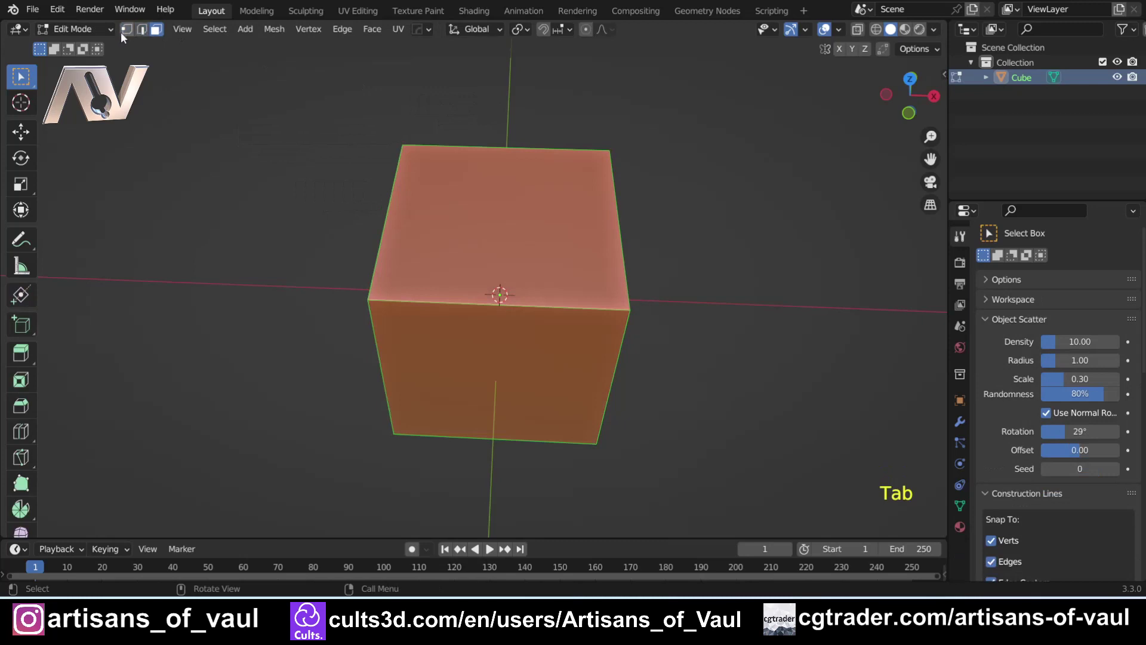
click(124, 31)
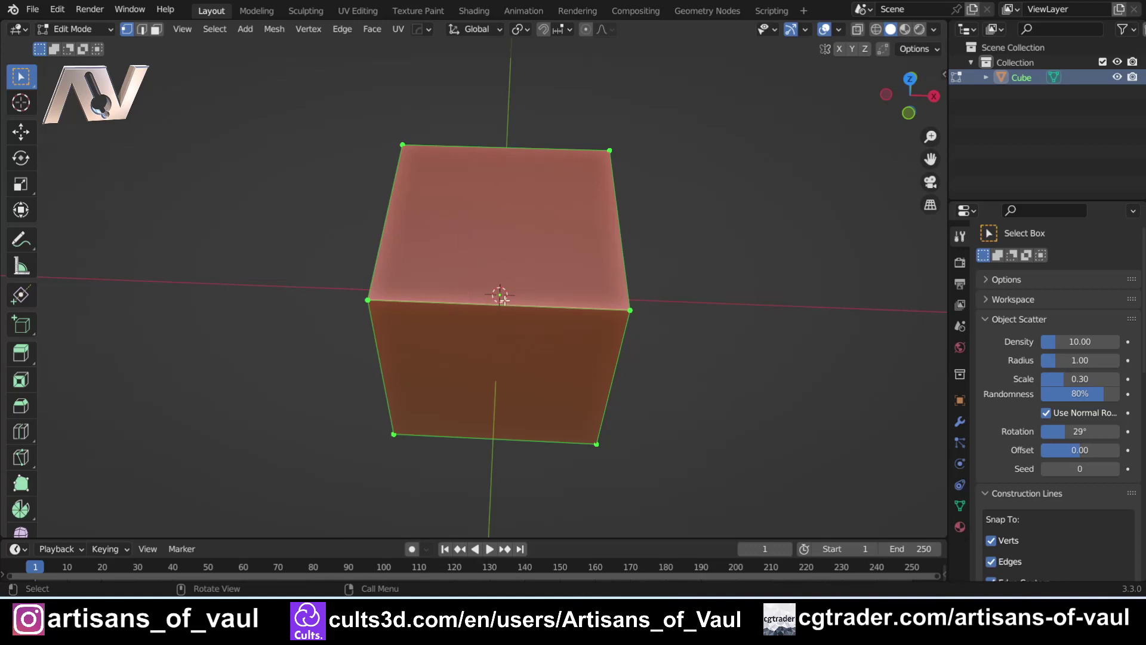
Add two evenly spaced loop cuts in each crossing direction, then orbit to the top
key(ctrl+r)
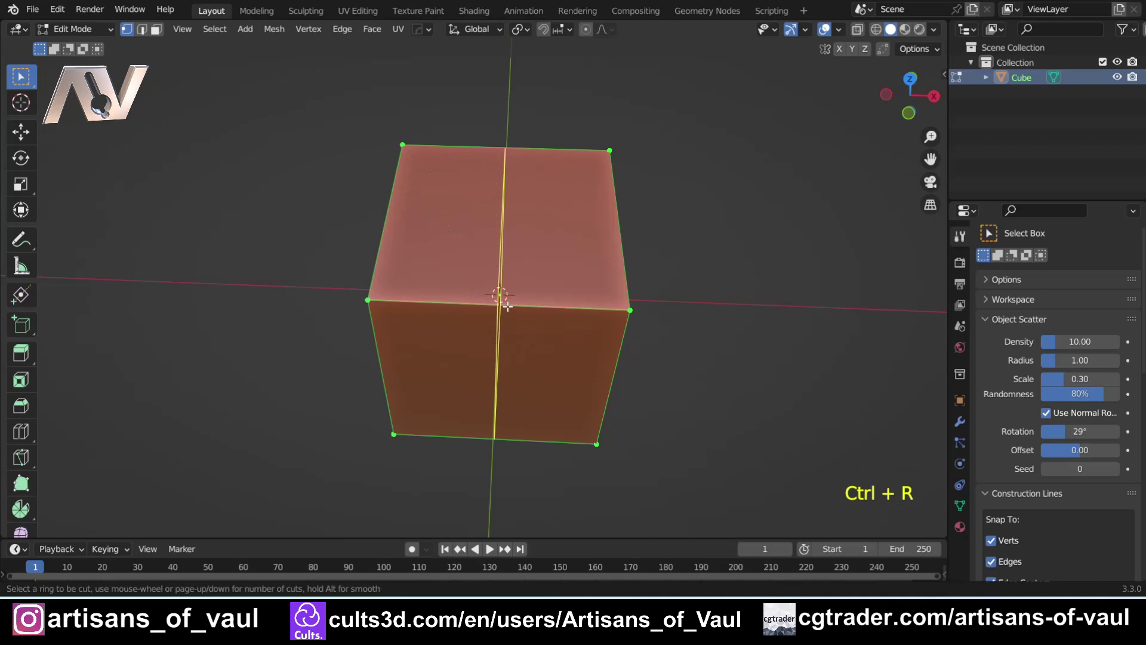
scroll(508, 306, up, 1)
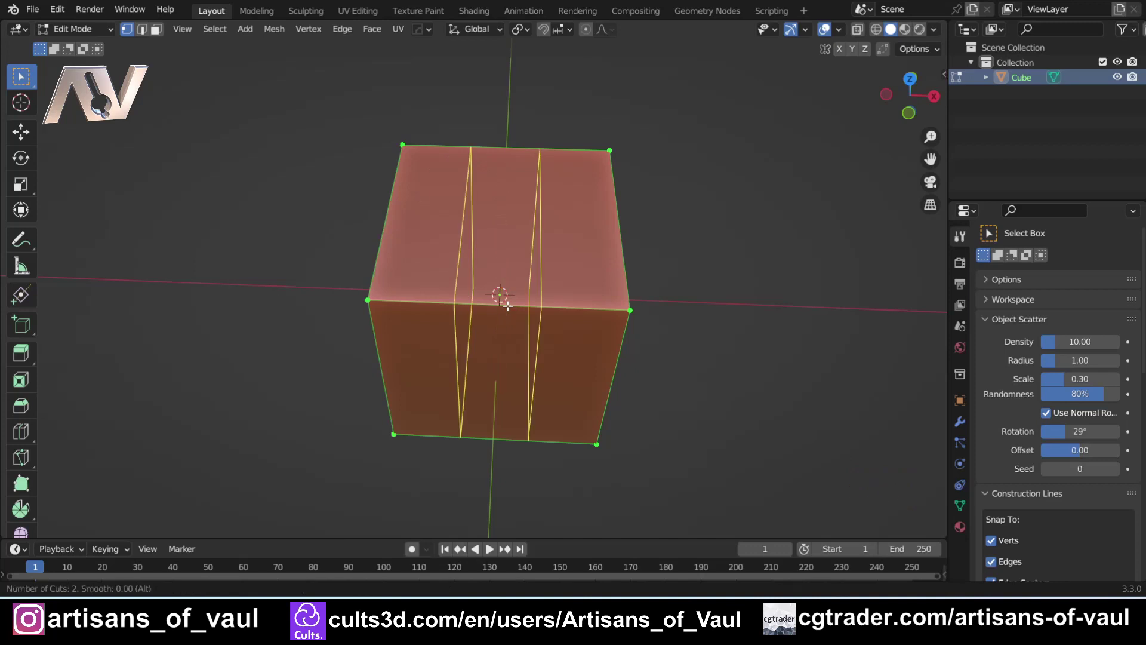
click(508, 306)
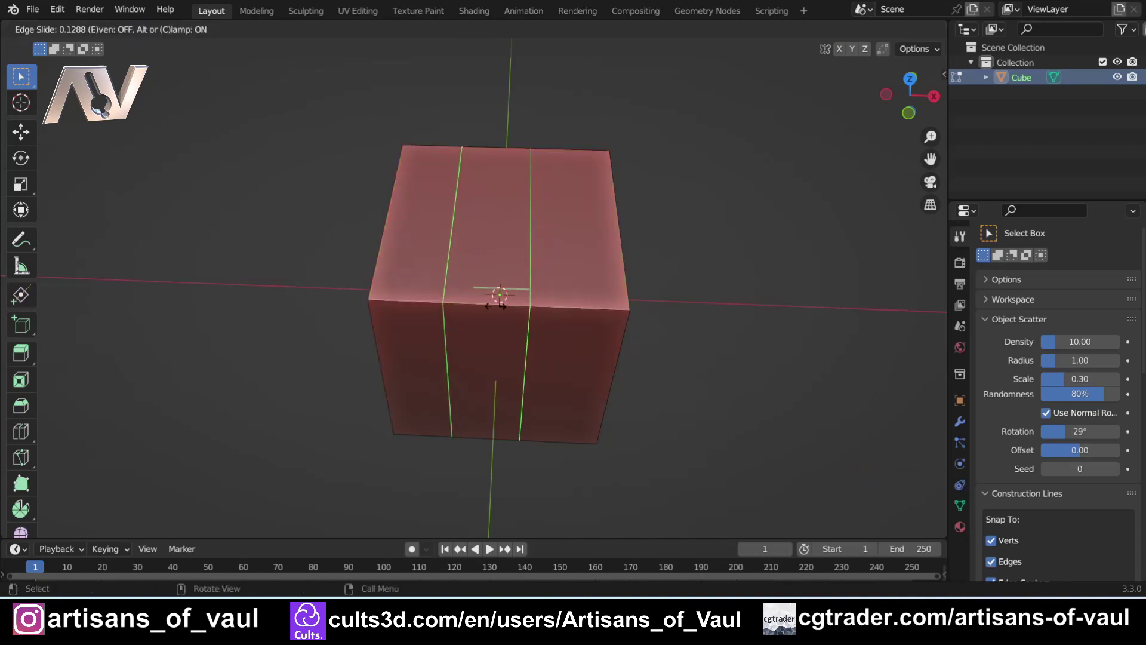
right_click(485, 313)
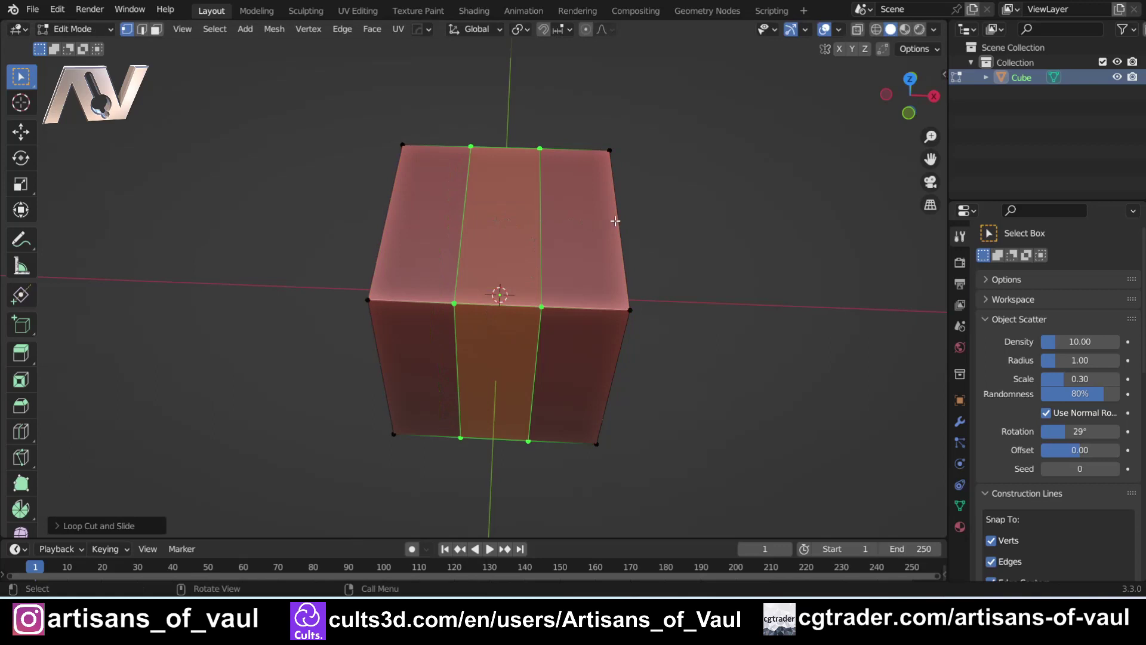
key(ctrl+r)
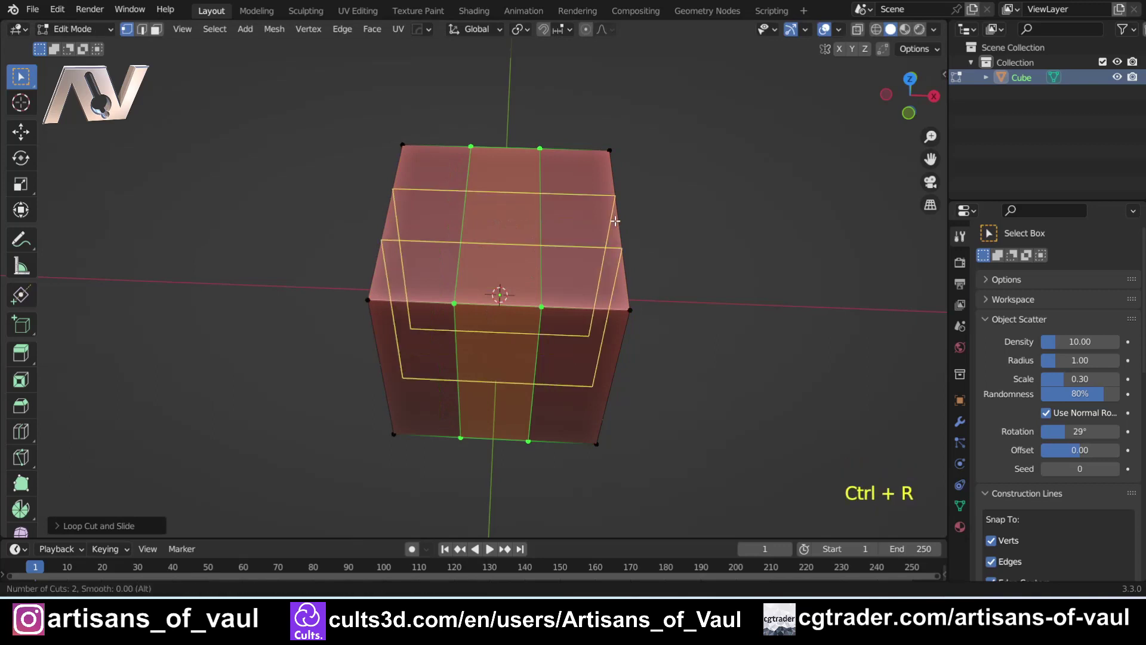
click(615, 221)
right_click(615, 221)
mouse_move(415, 250)
middle_down()
mouse_move(436, 220)
mouse_move(361, 261)
mouse_move(379, 266)
middle_up()
Orbit to a top view and box-select the four inner vertices of the grid
scroll(479, 328, up, 3)
middle_drag(478, 391, 422, 358)
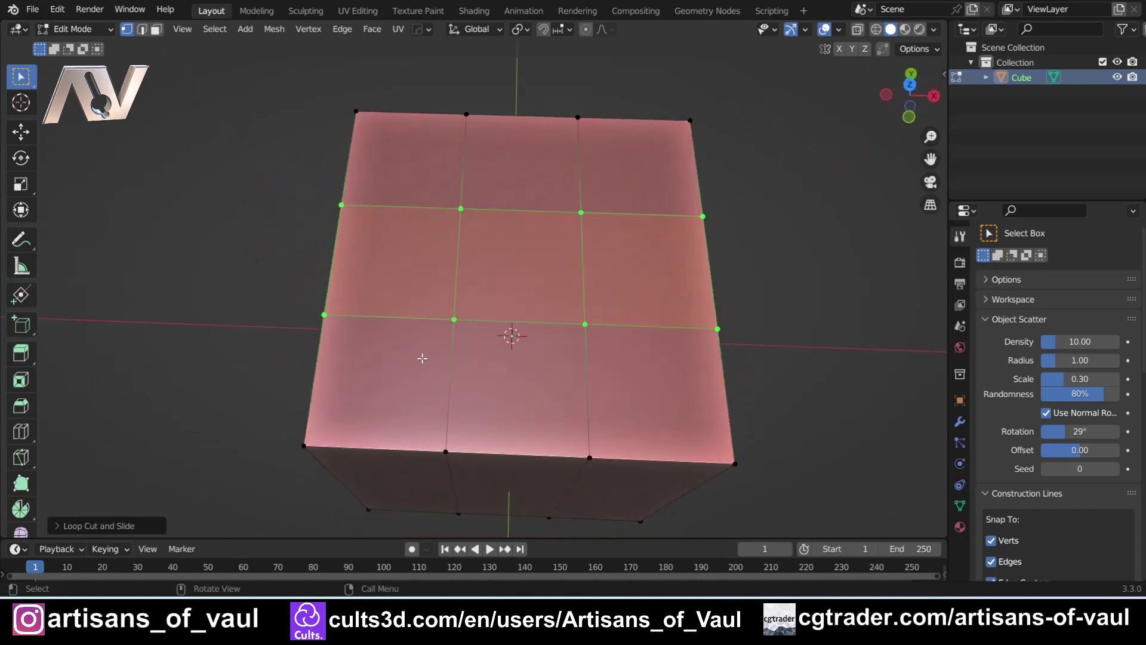
middle_drag(554, 295, 430, 256)
drag(341, 229, 539, 382)
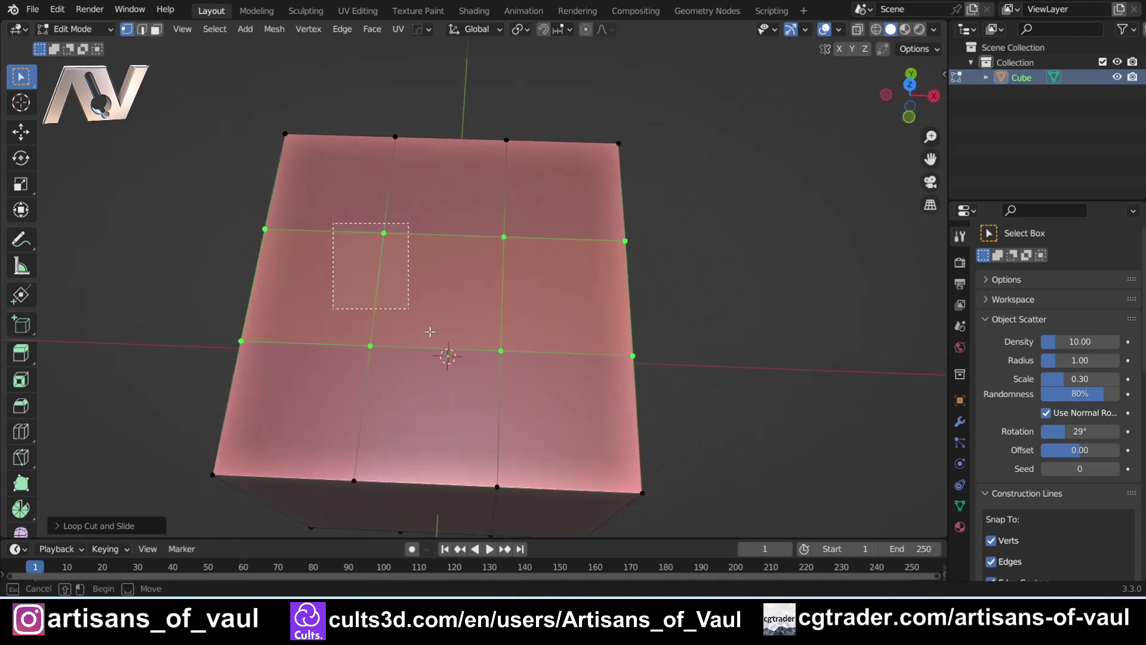
scroll(514, 335, down, 1)
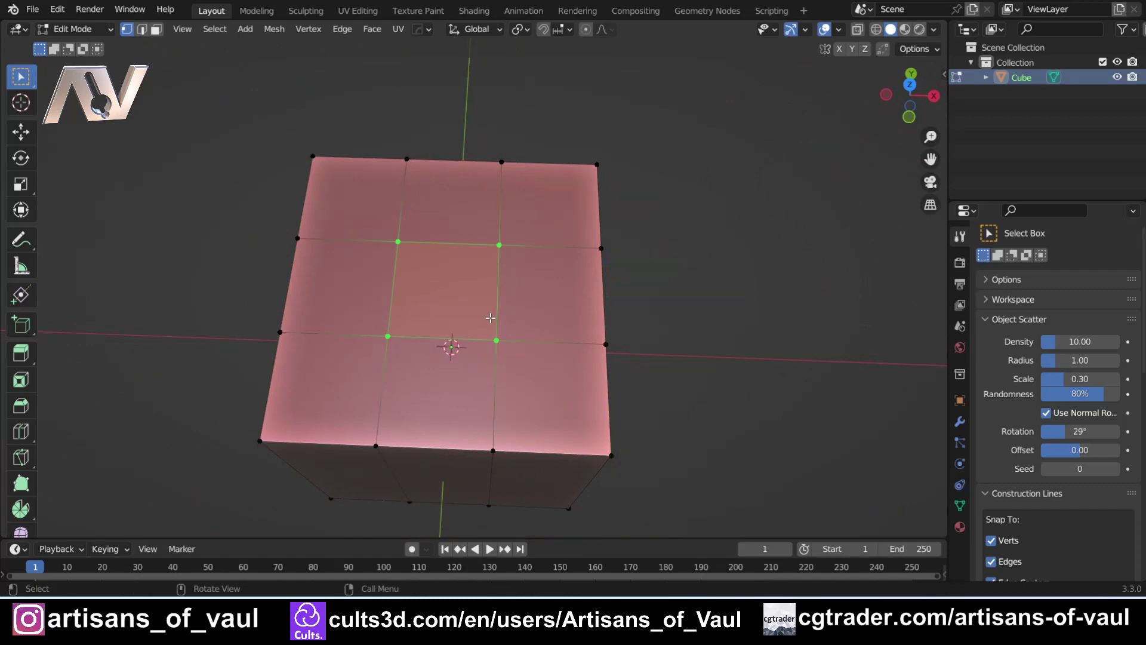
Try selecting the inner vertices one by one, ending with only the upper-right one selected
click(397, 241)
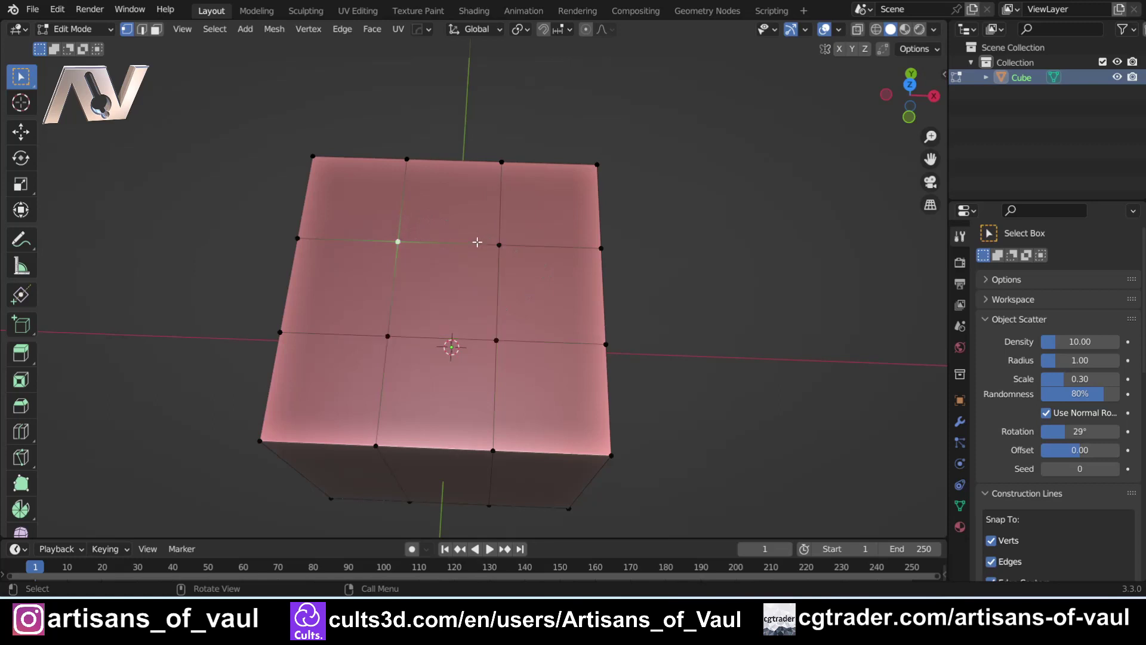
shift+click(499, 245)
shift+click(496, 340)
shift+click(398, 336)
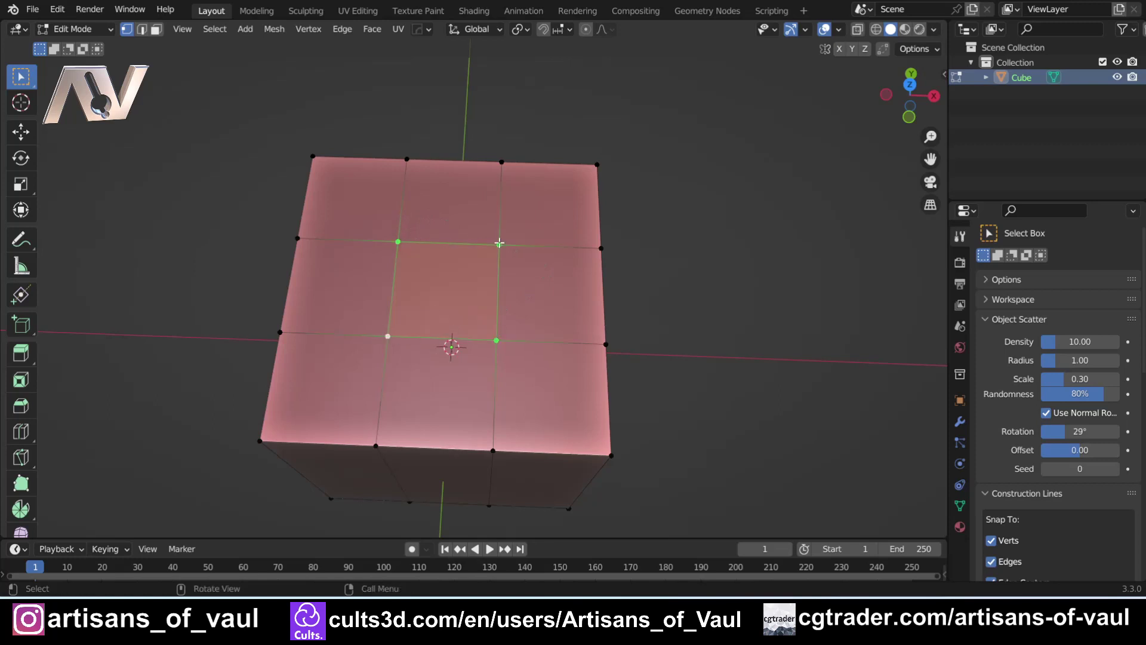
click(499, 243)
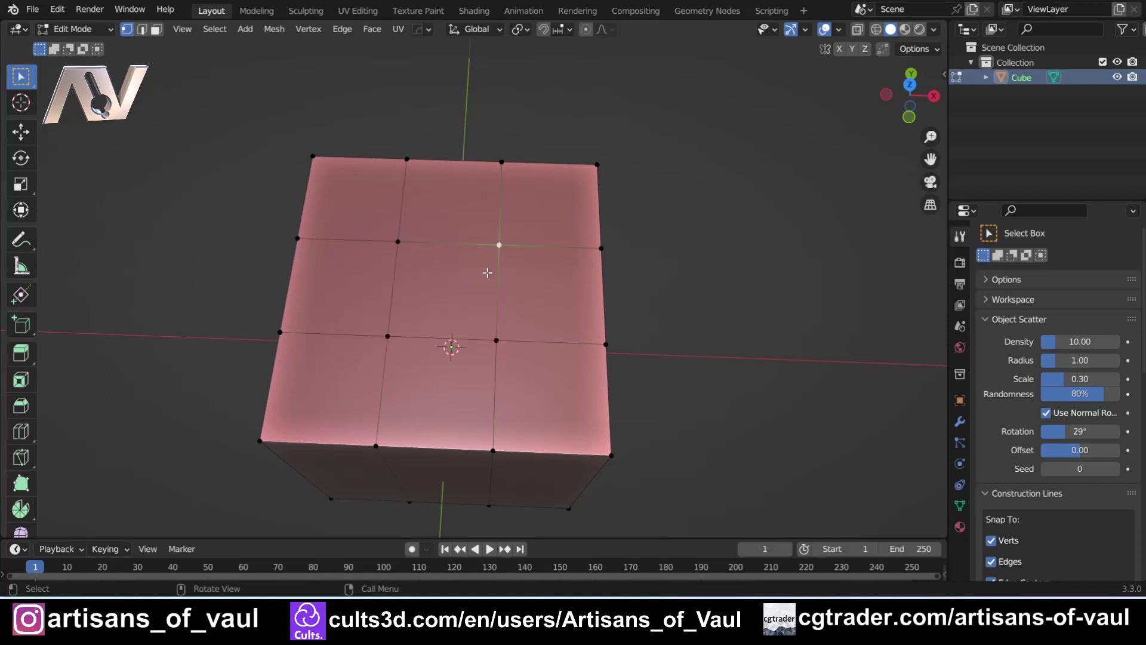
scroll(484, 268, up, 1)
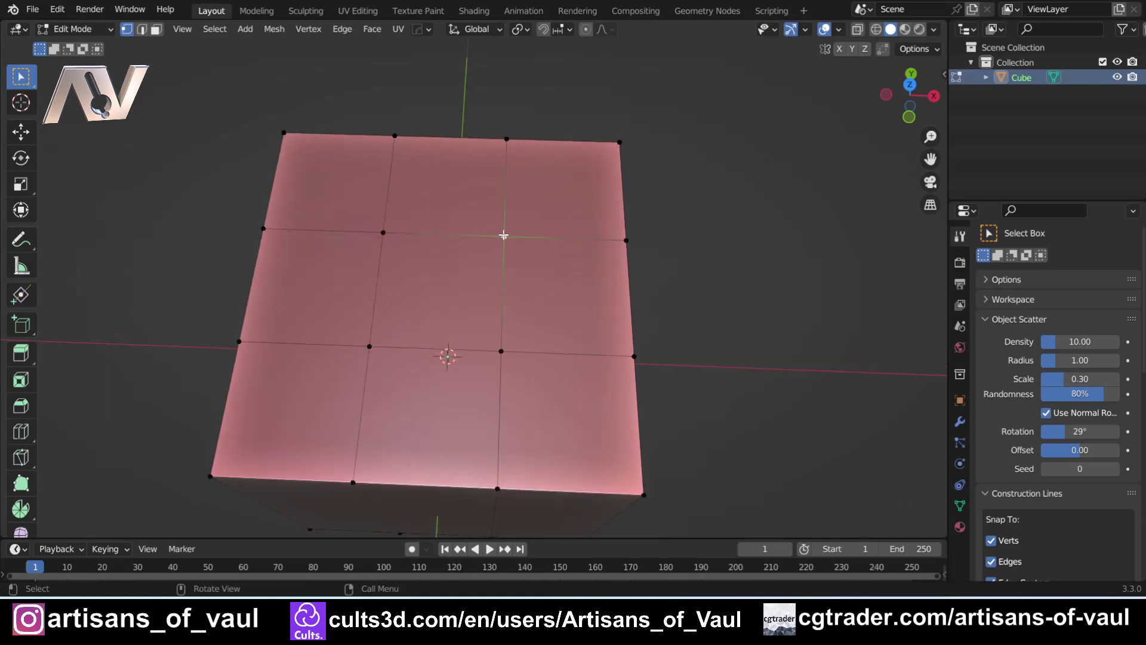
key(ctrl+z)
key(ctrl+z)
key(ctrl+z)
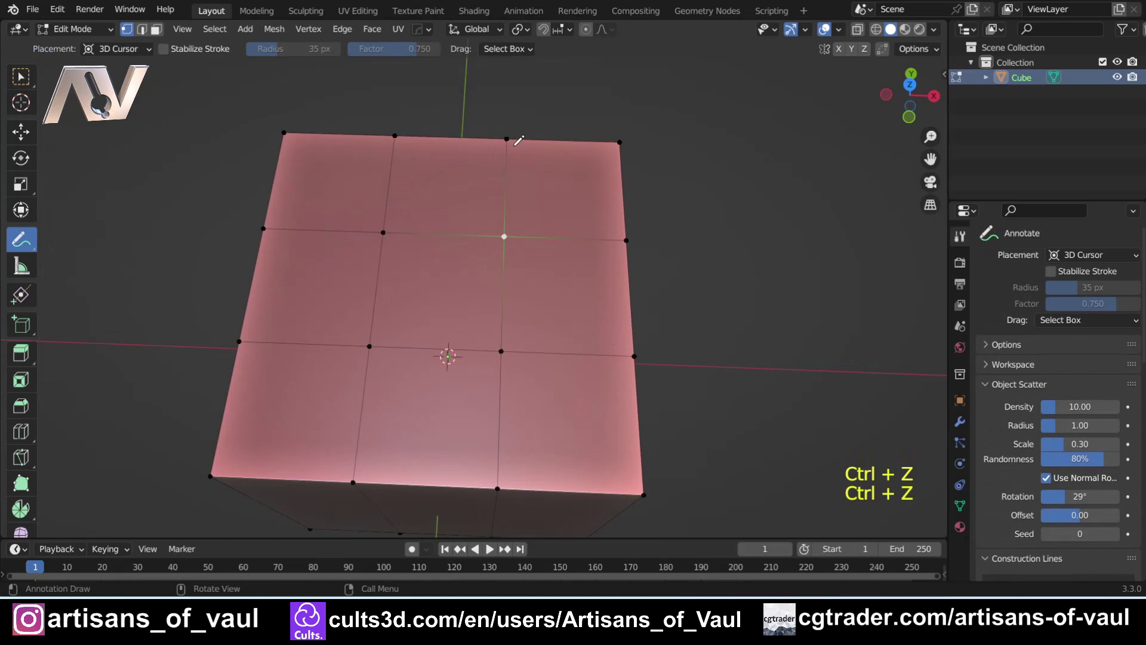
mouse_move(507, 144)
mouse_down()
mouse_move(502, 227)
mouse_move(411, 240)
mouse_up()
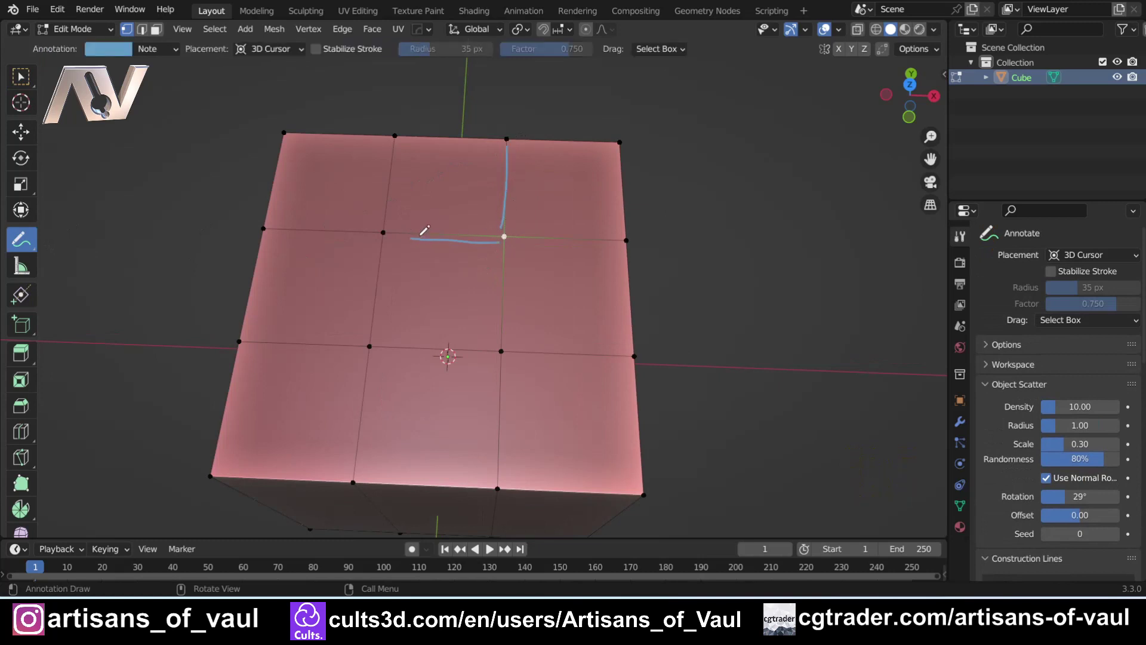
drag(516, 237, 618, 241)
drag(505, 240, 499, 333)
drag(478, 178, 559, 182)
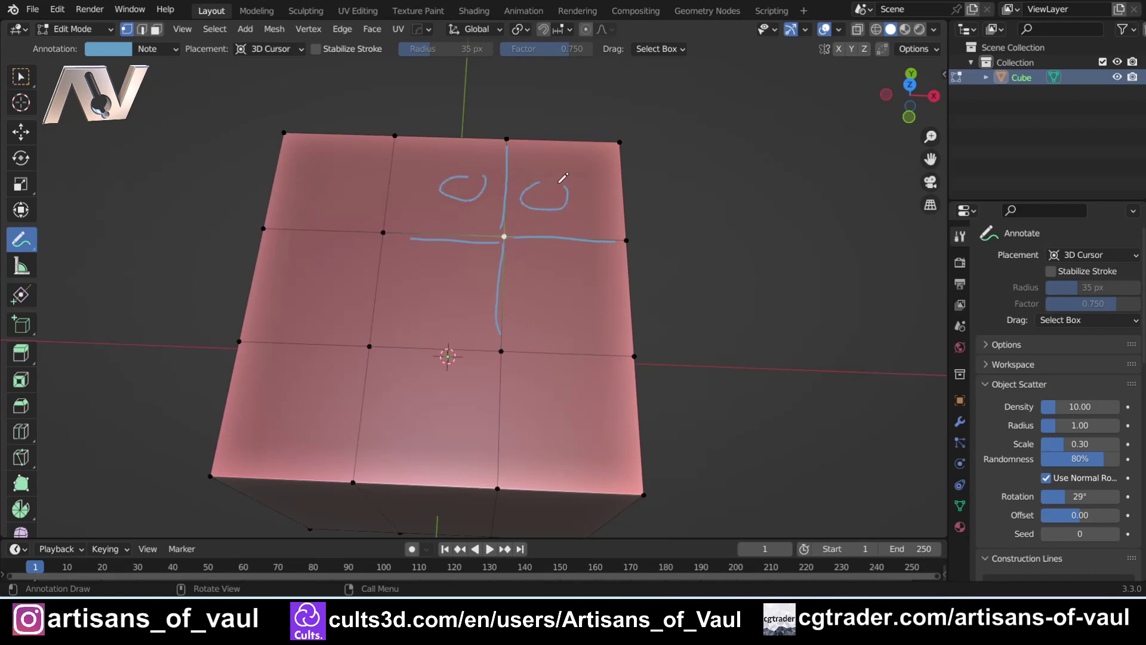
drag(554, 277, 571, 271)
drag(461, 281, 466, 282)
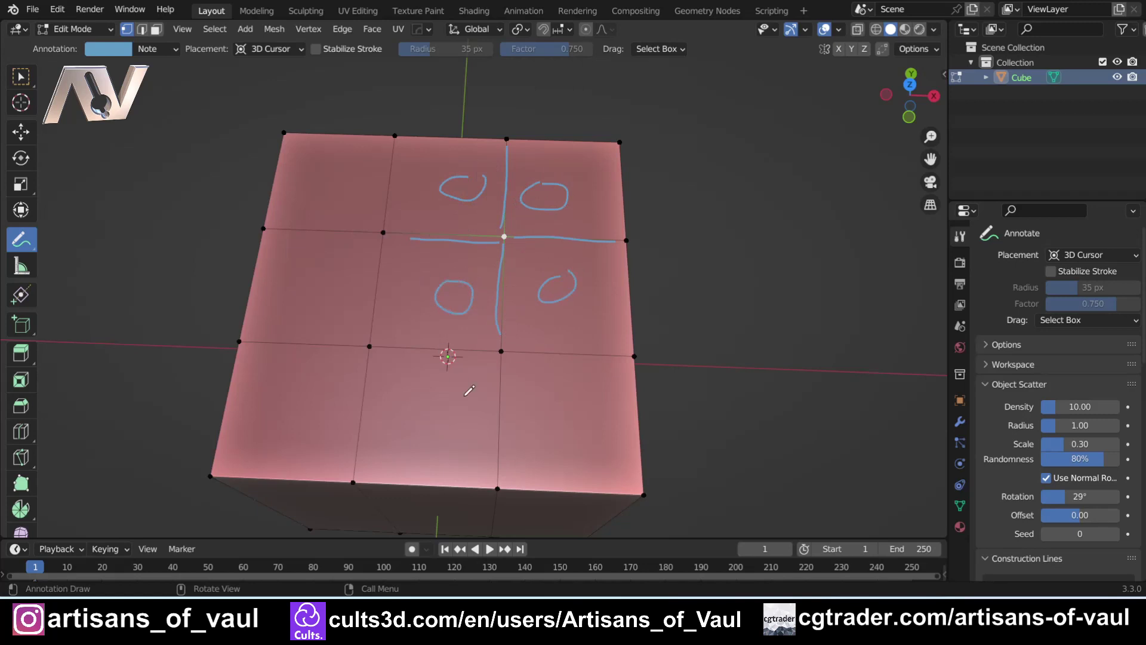
key(ctrl+z)
key(ctrl+z)
key(ctrl+z)
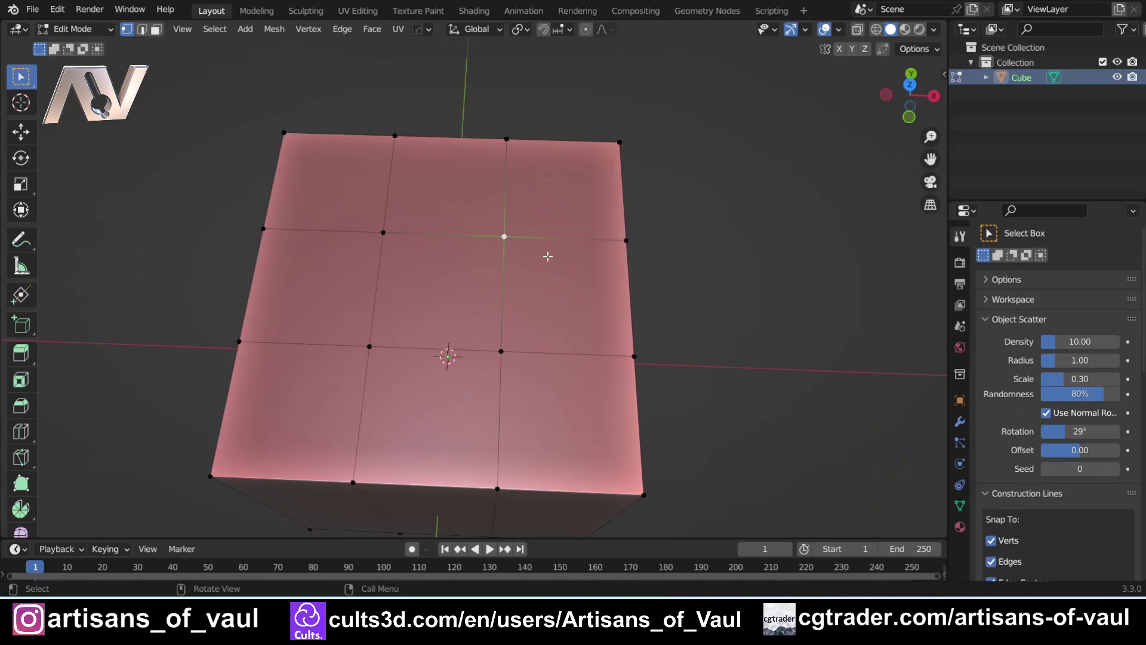
Delete the selected inner vertex, opening a hole in the cube's top
key(Delete)
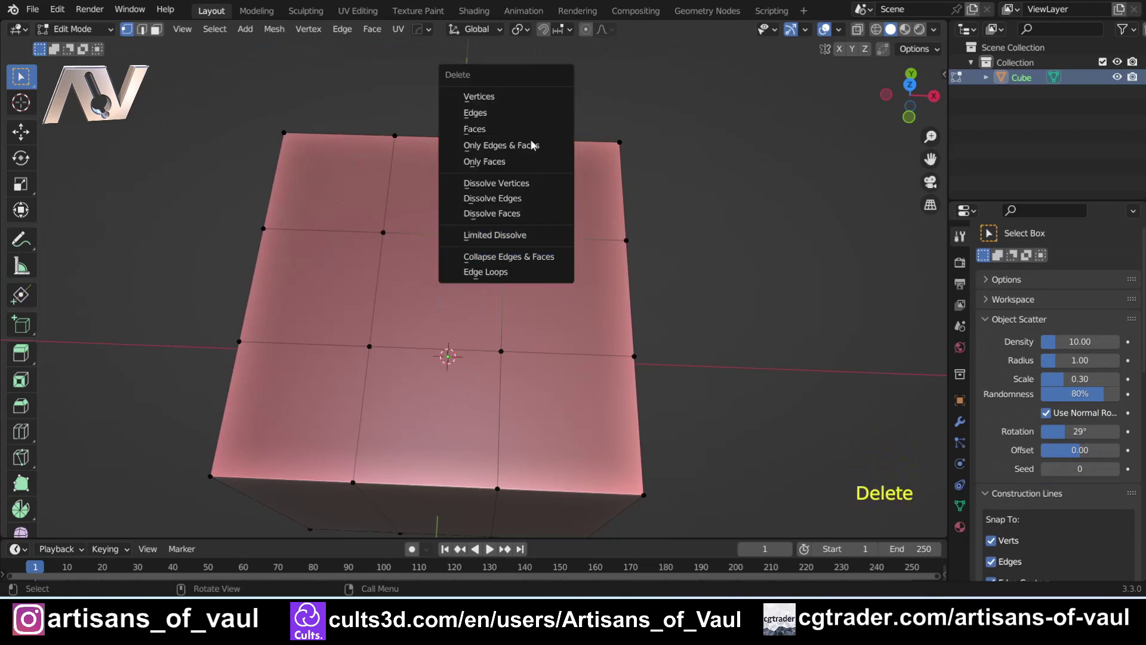
click(525, 112)
key(x)
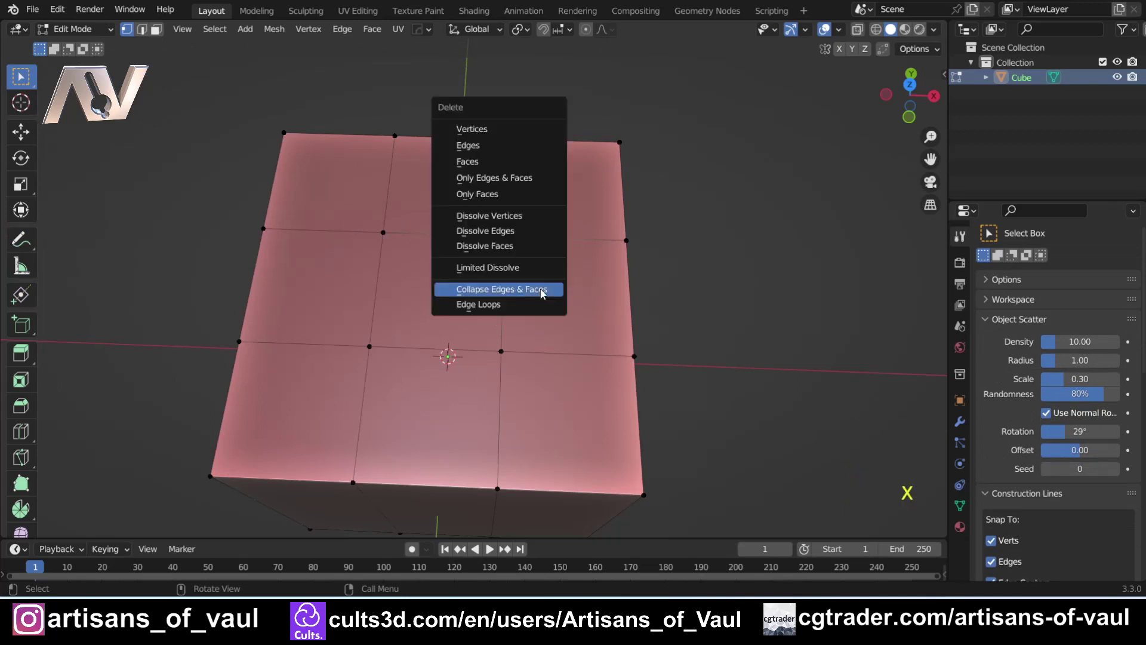
click(499, 130)
Inspect the hole from a corner, then undo the deletion to restore the top
mouse_move(506, 229)
middle_down()
mouse_move(524, 209)
mouse_move(308, 227)
mouse_move(403, 307)
middle_up()
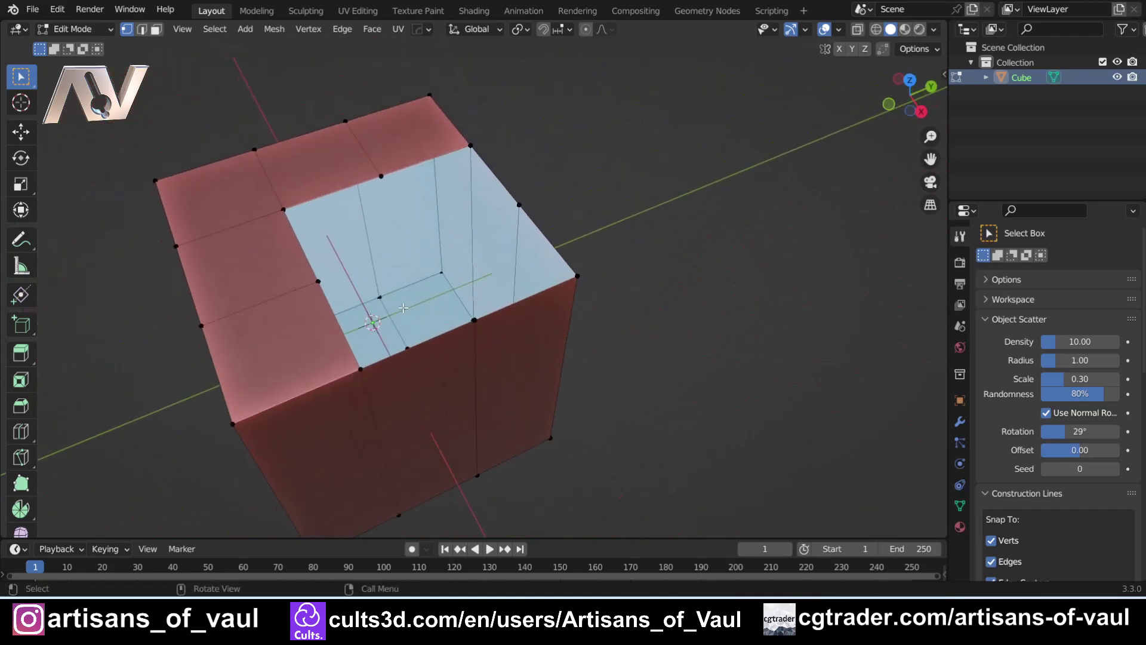
mouse_move(328, 282)
middle_down()
mouse_move(447, 283)
mouse_move(470, 259)
middle_up()
key(ctrl+z)
scroll(435, 300, down, 3)
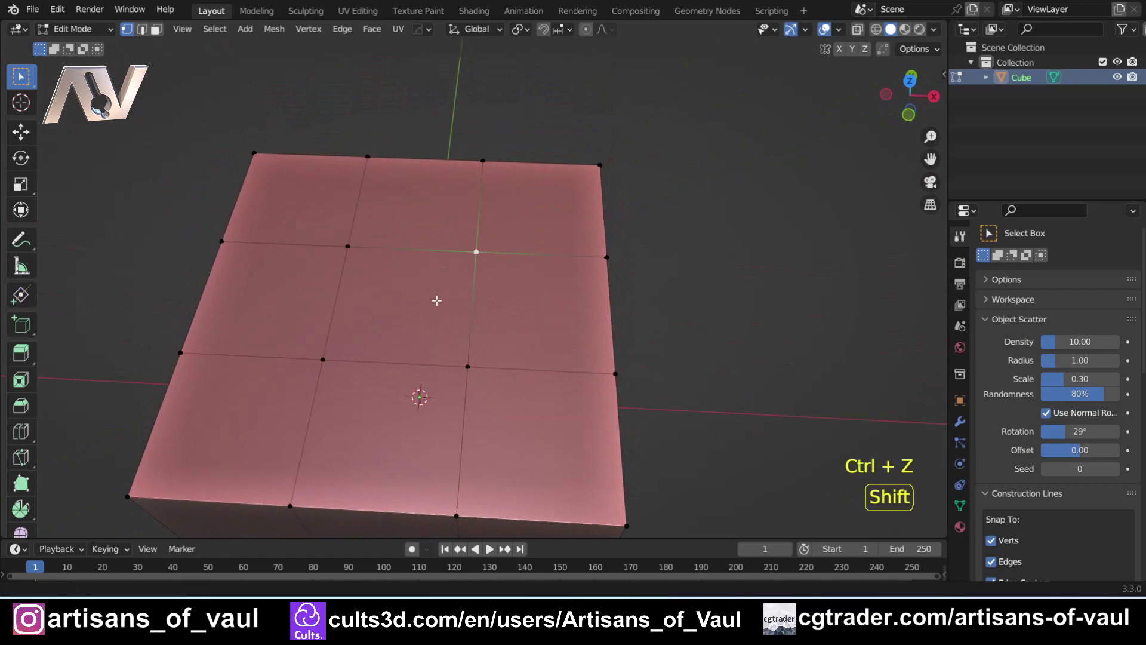
scroll(430, 312, up, 3)
scroll(429, 312, down, 3)
middle_drag(430, 312, 442, 314)
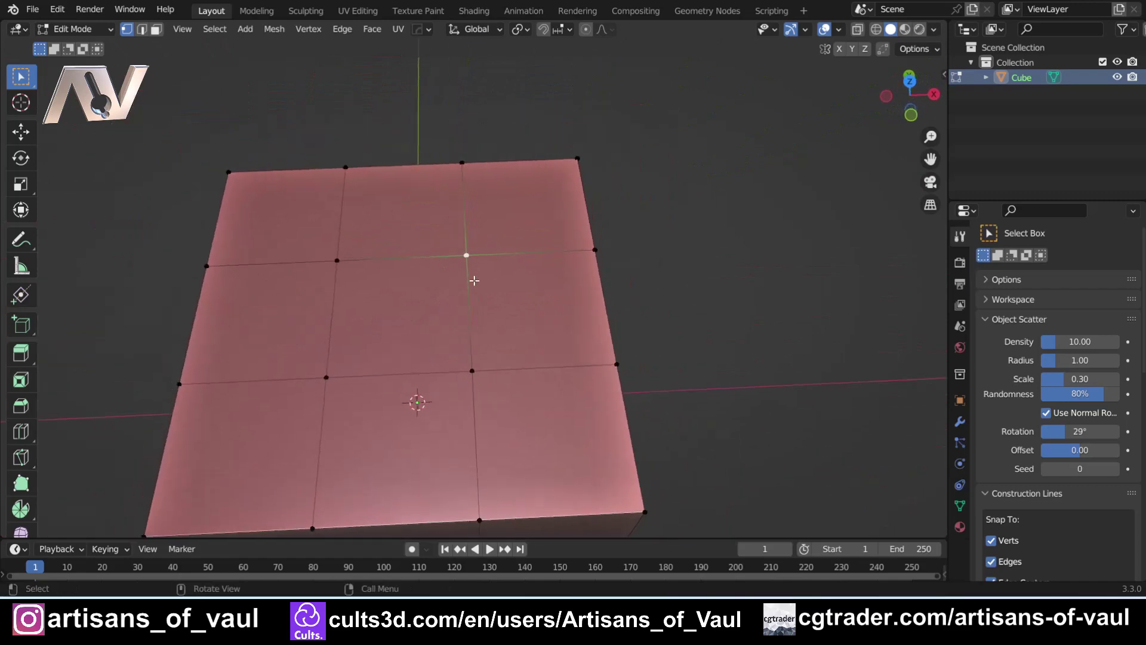
key(x)
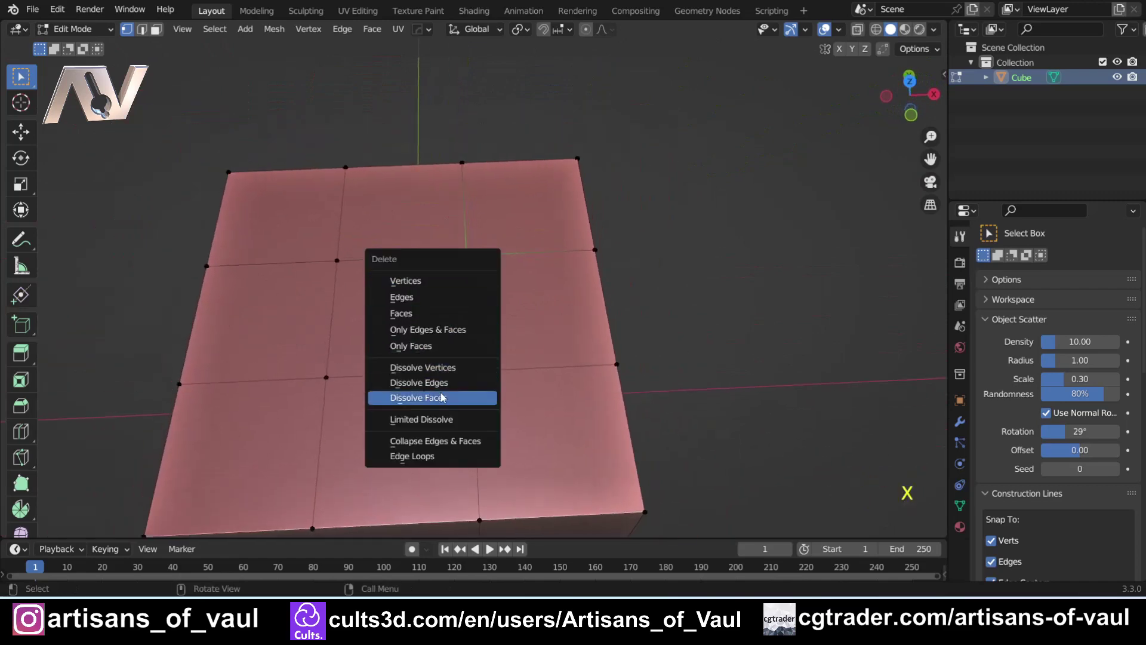
click(469, 382)
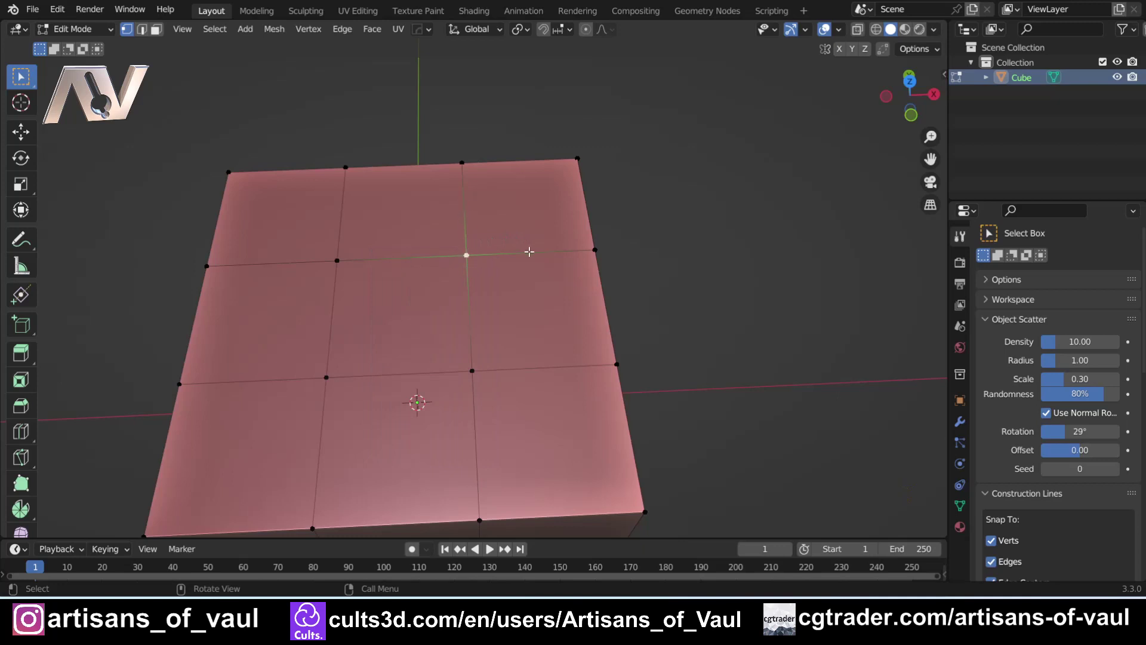
middle_drag(478, 258, 399, 263)
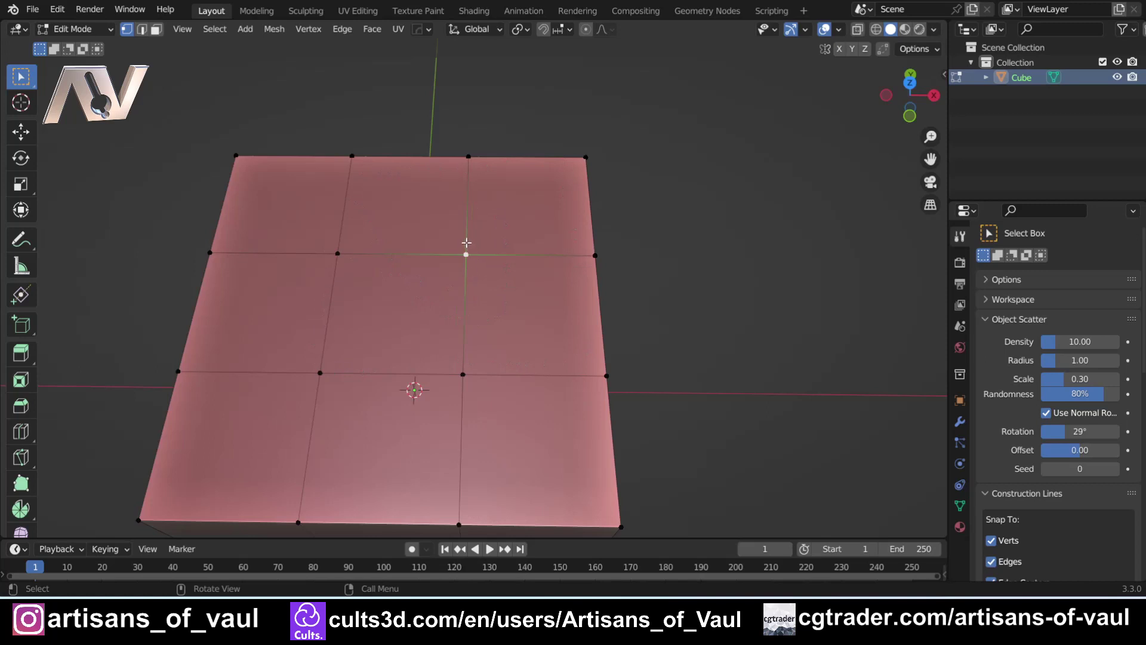
Apply Dissolve Vertices to the selected inner vertex and orbit to inspect the merged face
key(x)
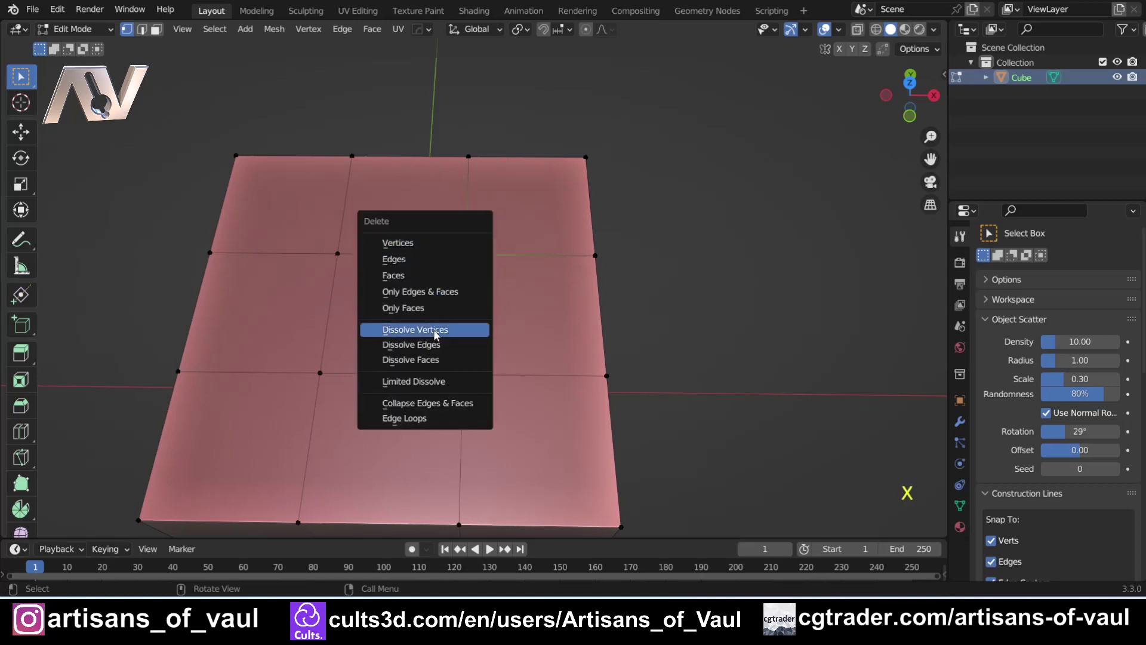
click(438, 330)
middle_drag(504, 195, 445, 239)
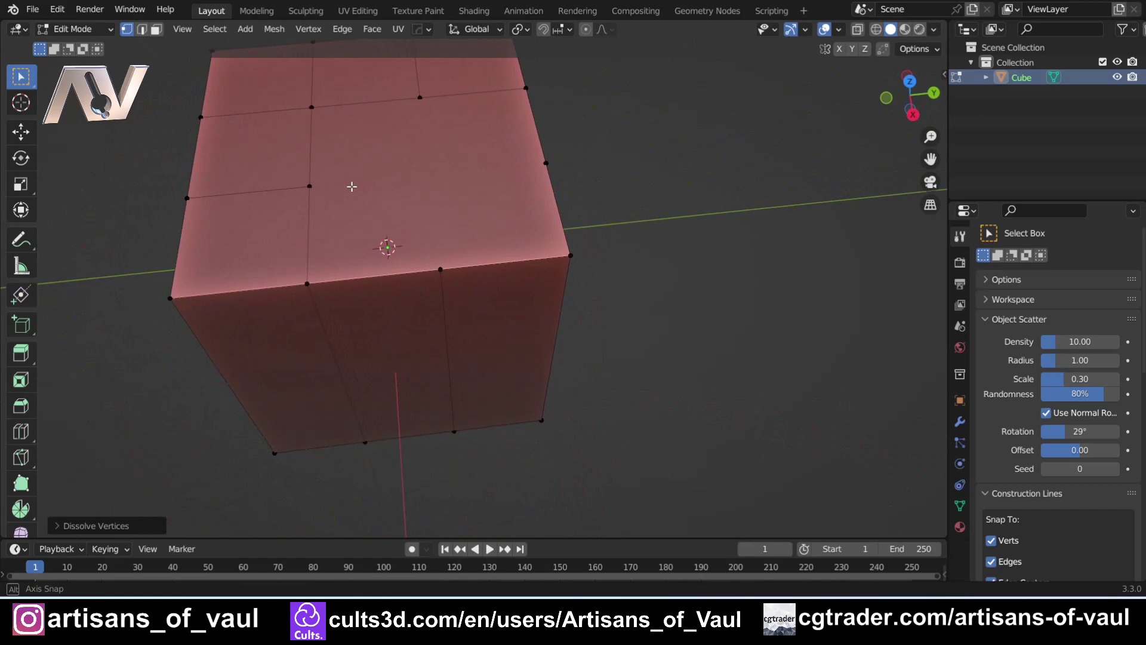
key(ctrl+shift+z)
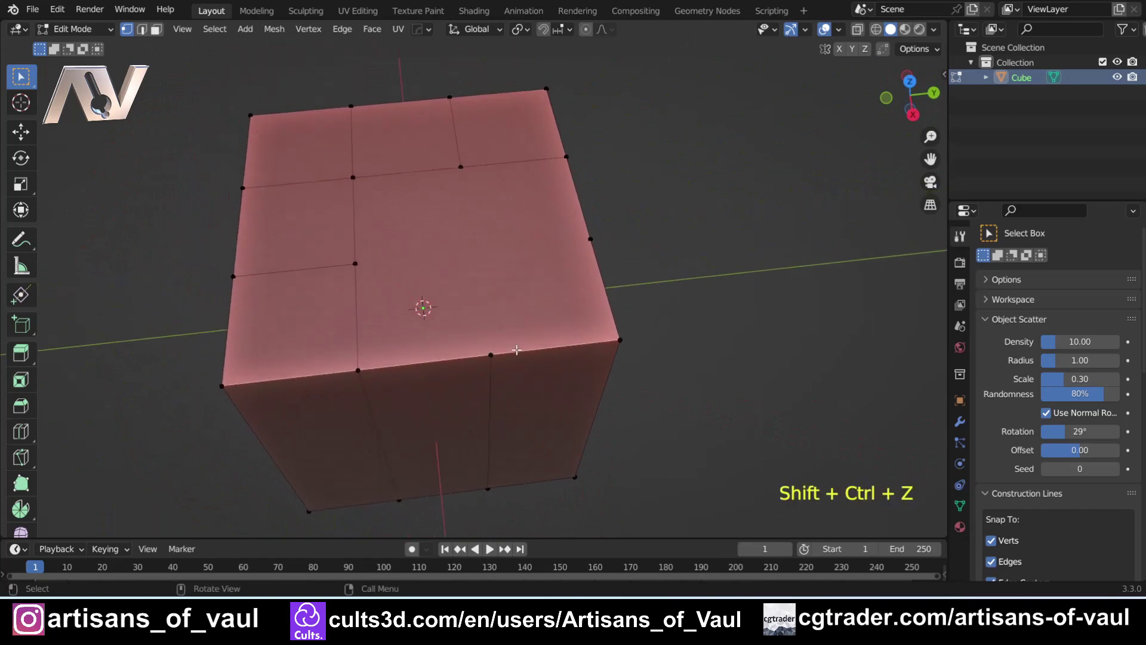
mouse_move(512, 332)
middle_down()
mouse_move(440, 299)
mouse_move(434, 158)
middle_up()
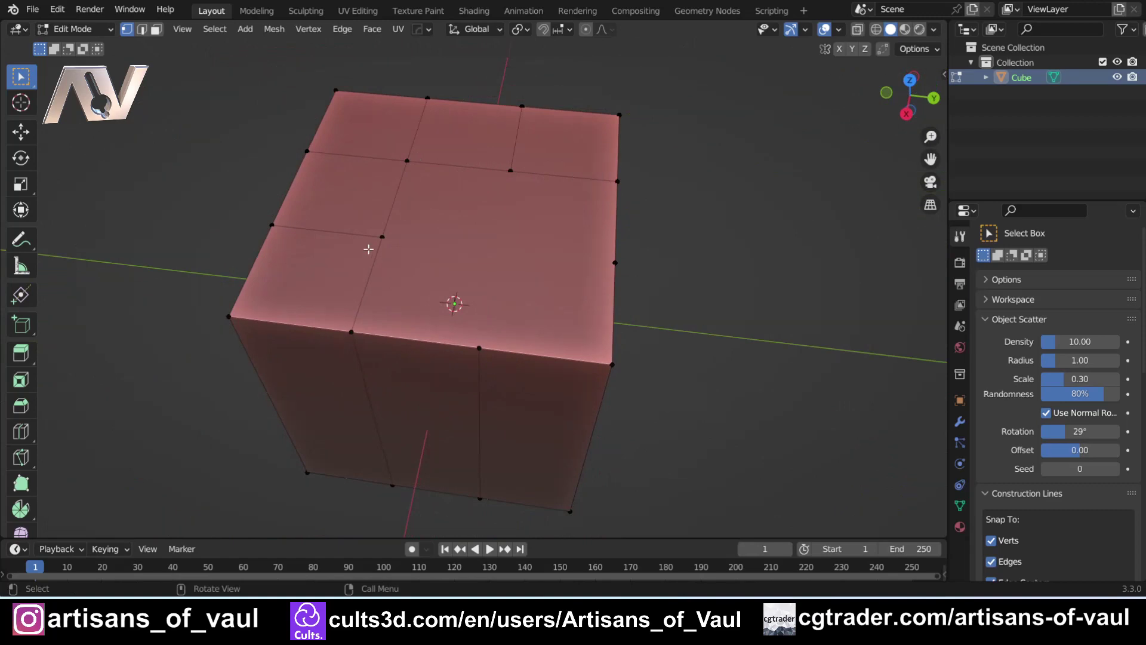
mouse_move(522, 234)
middle_down()
mouse_move(422, 255)
mouse_move(468, 263)
mouse_move(412, 238)
mouse_move(445, 272)
middle_up()
key(ctrl)
Try the Ctrl+X dissolve, then undo back to the full top grid
key(ctrl+x)
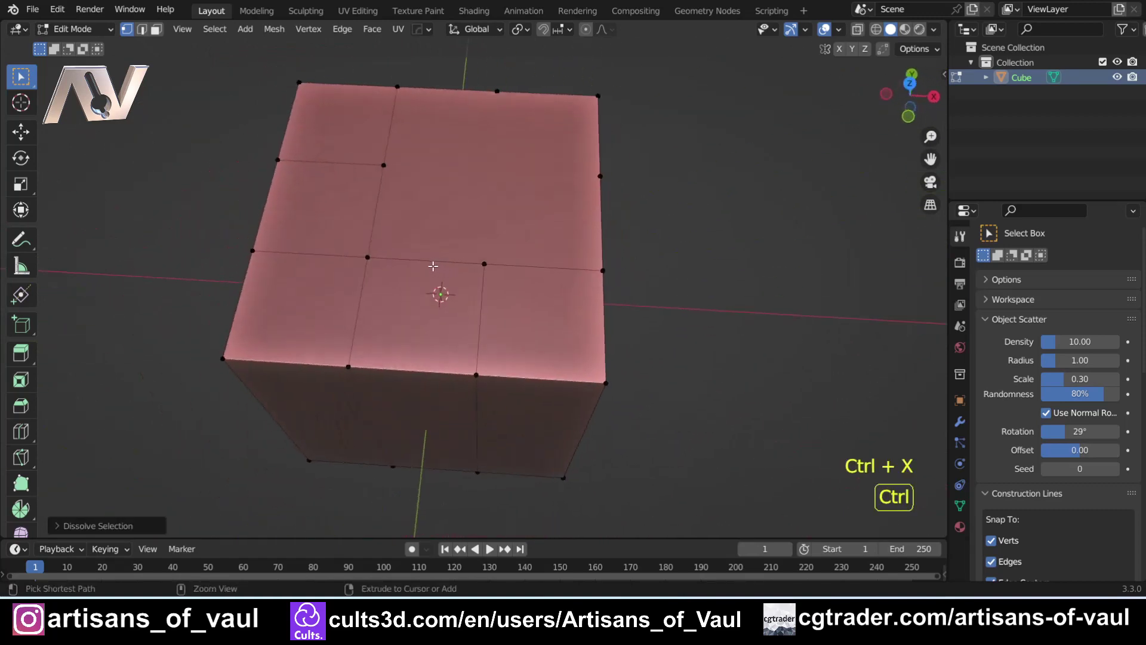
key(ctrl+z)
key(ctrl+z)
mouse_move(381, 190)
middle_down()
mouse_move(418, 239)
mouse_move(375, 263)
mouse_move(450, 248)
mouse_move(443, 284)
middle_up()
Box-select the four inner top vertices and apply Dissolve Vertices, leaving one top face
mouse_move(345, 185)
mouse_down()
mouse_move(496, 322)
mouse_move(554, 336)
mouse_up()
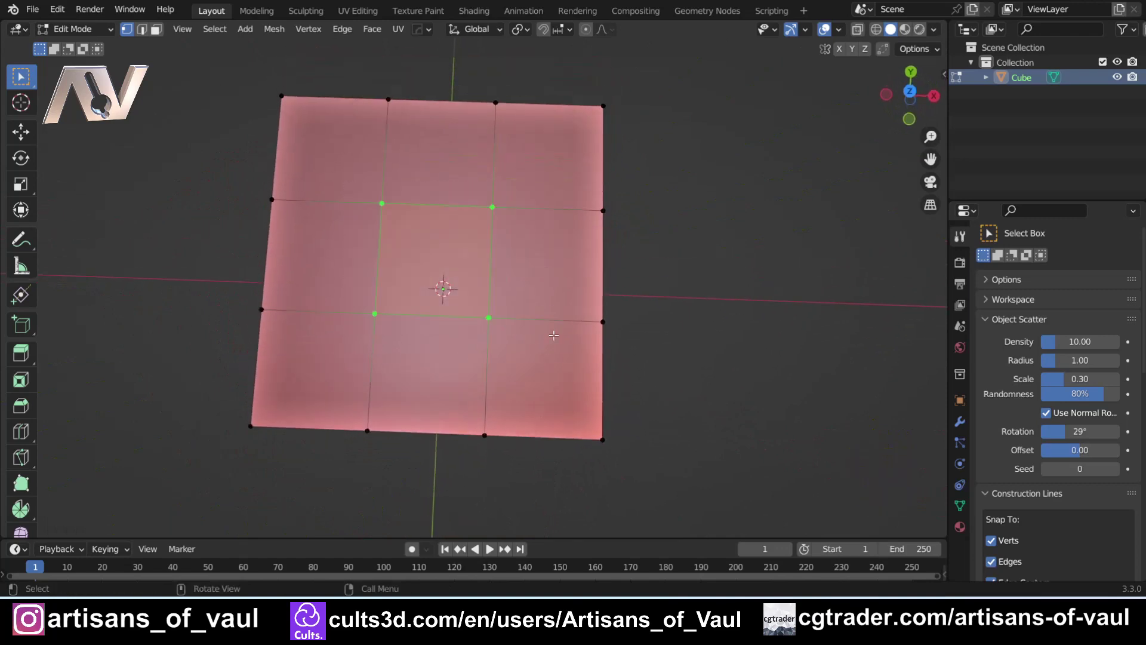
key(x)
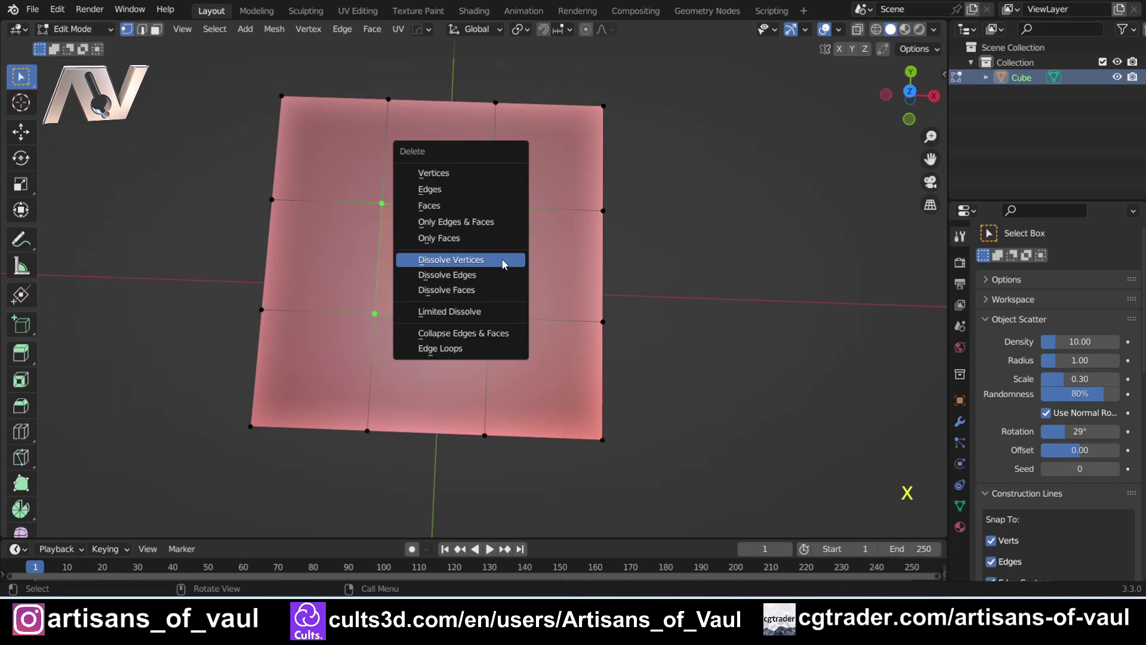
click(503, 259)
mouse_move(320, 268)
middle_down()
mouse_move(389, 185)
mouse_move(458, 174)
mouse_move(371, 281)
mouse_move(345, 235)
mouse_move(451, 330)
middle_up()
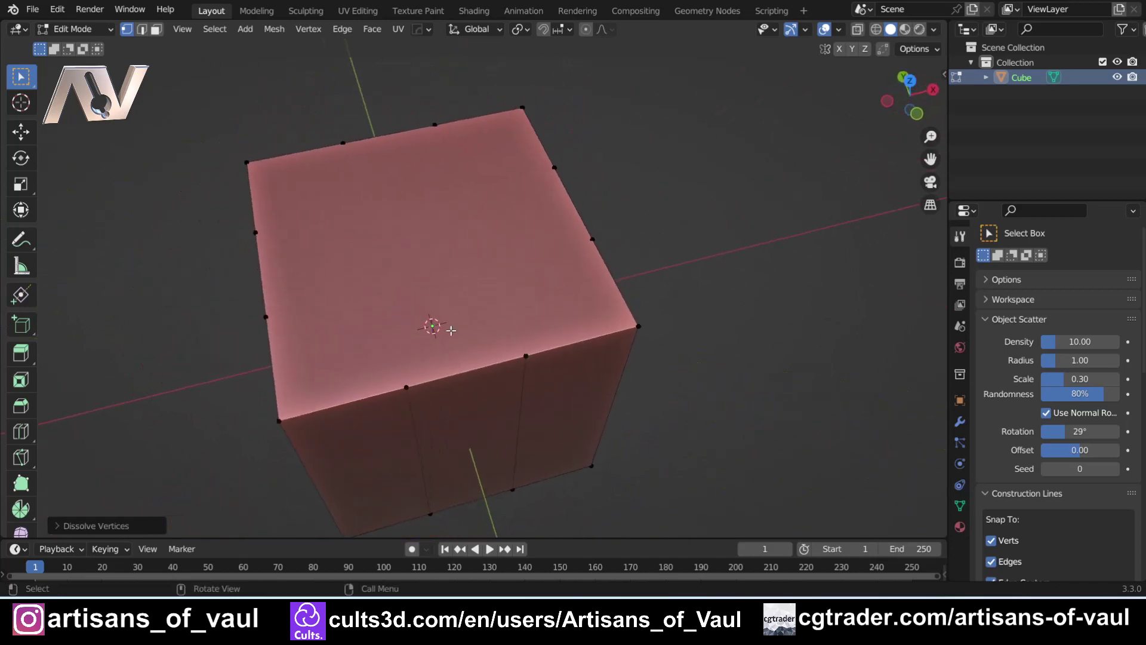
mouse_move(306, 271)
middle_down()
mouse_move(374, 256)
mouse_move(445, 274)
mouse_move(437, 290)
middle_up()
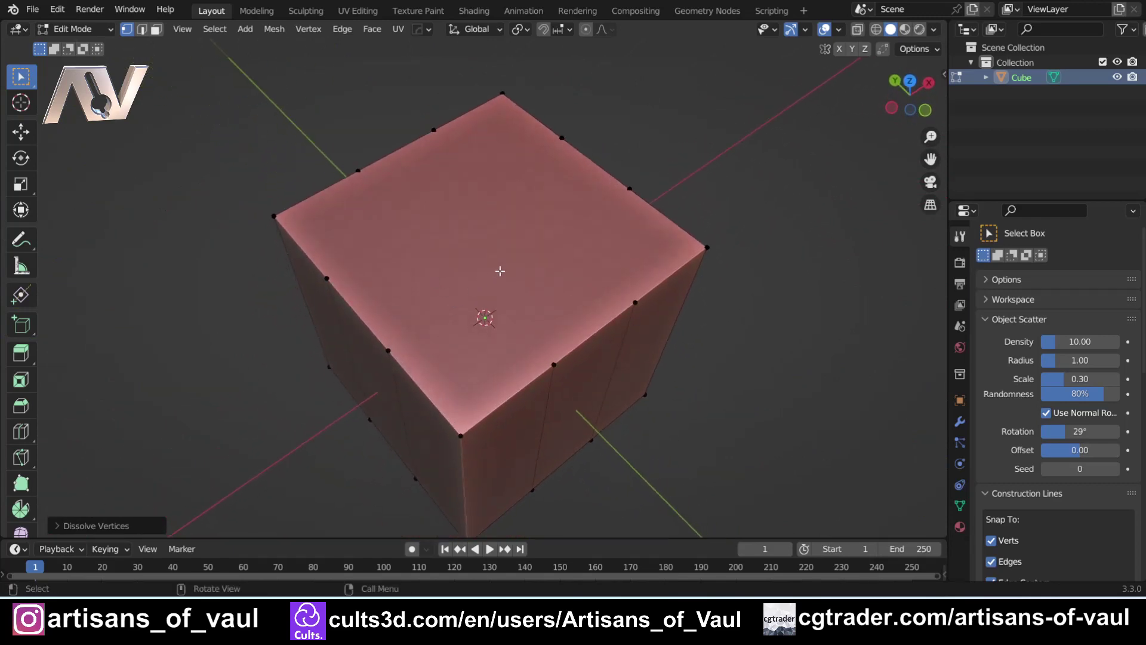
mouse_move(500, 271)
middle_down()
mouse_move(476, 320)
mouse_move(540, 266)
mouse_move(457, 281)
mouse_move(524, 302)
middle_up()
Switch to face selection mode, then back to vertex selection mode
key(Tab)
click(620, 304)
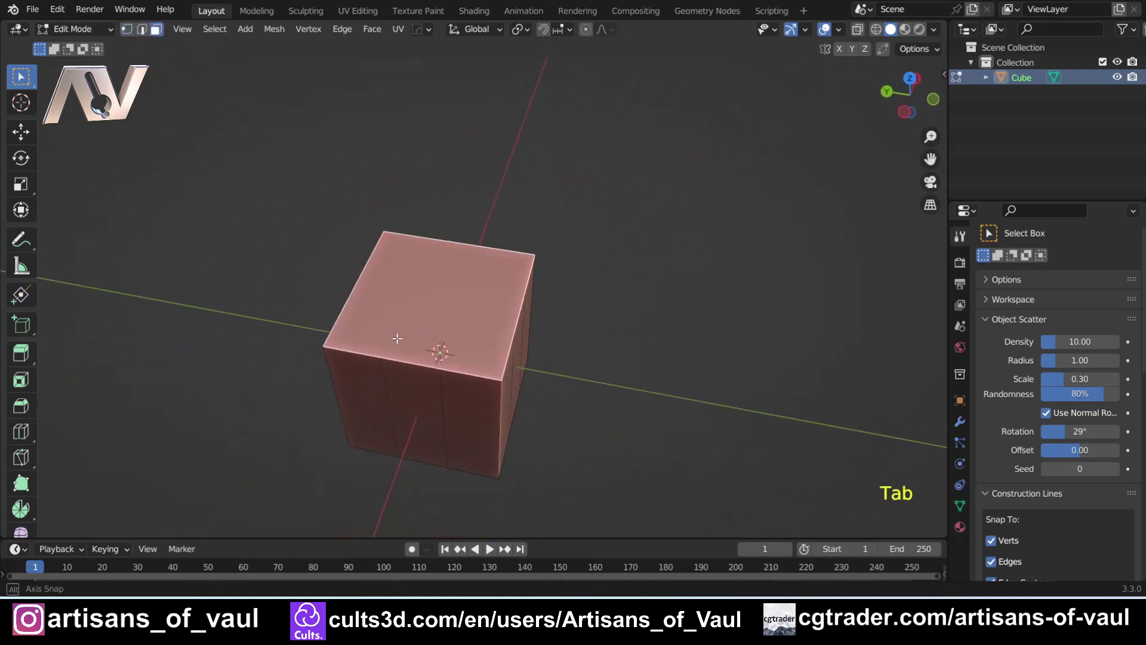
mouse_move(397, 338)
middle_down()
mouse_move(394, 438)
mouse_move(385, 320)
middle_up()
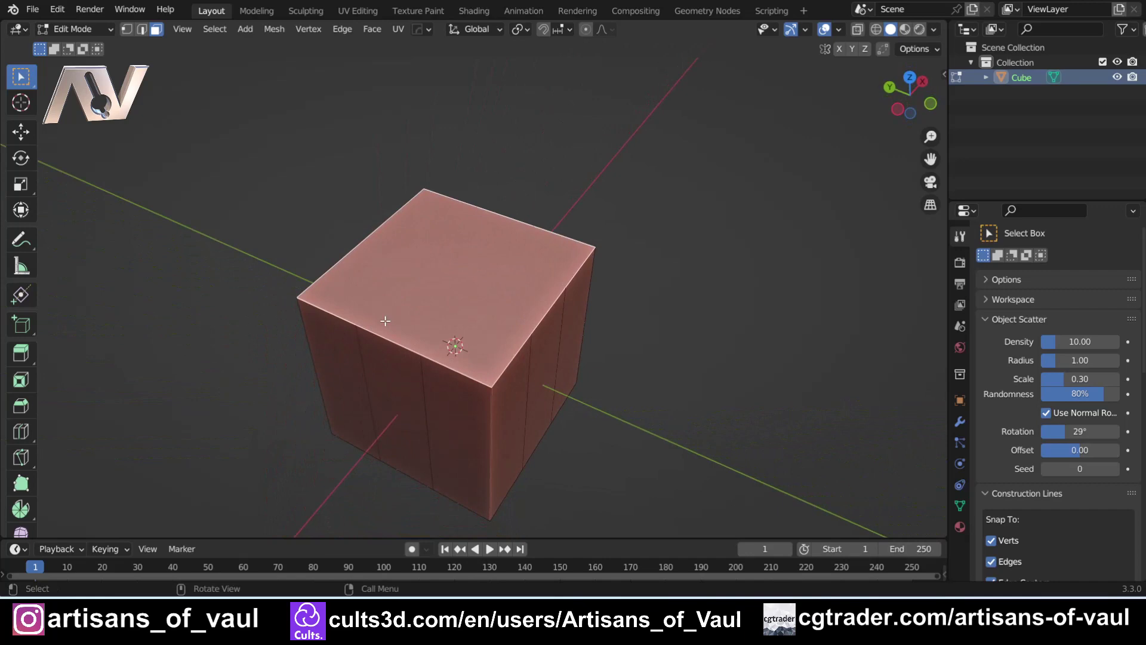
key(Tab)
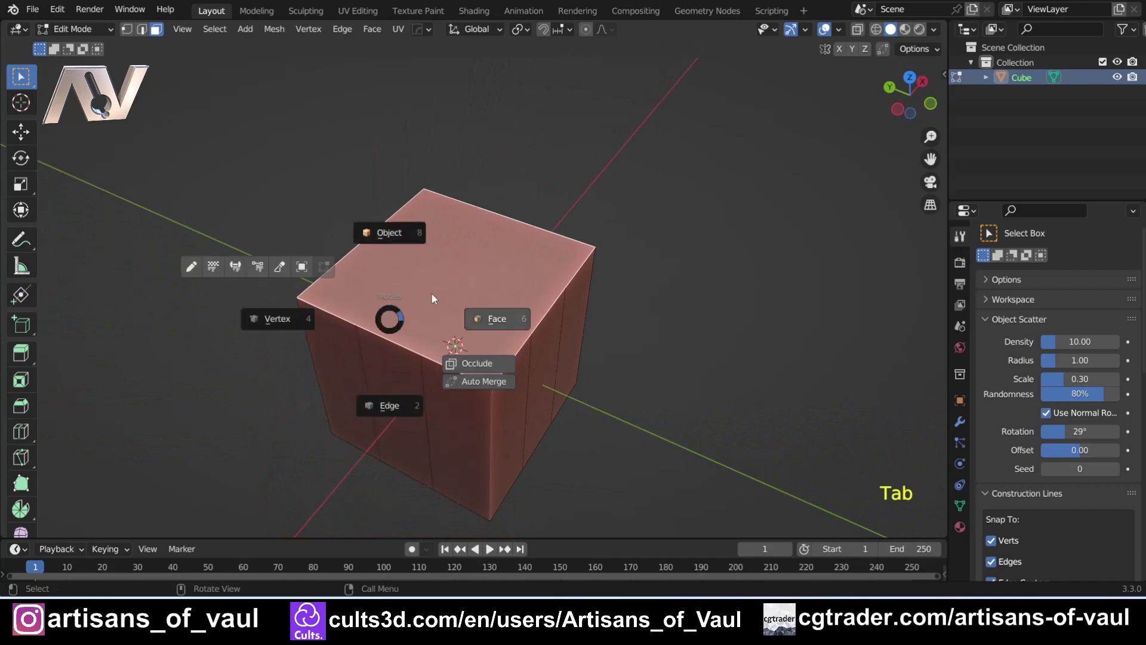
click(300, 324)
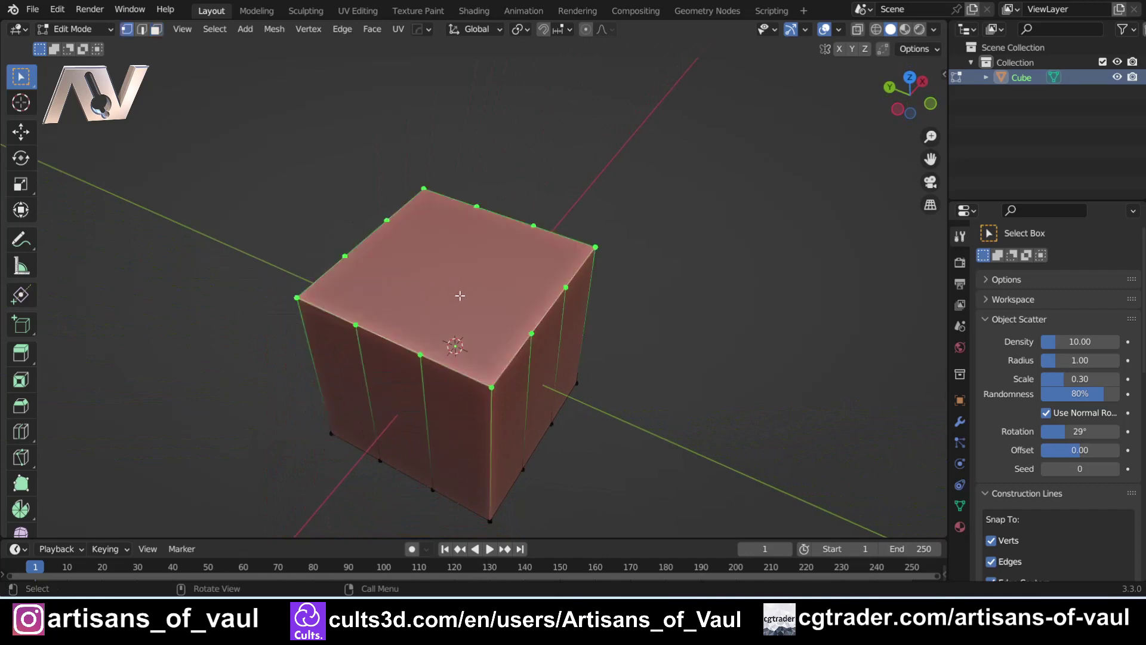
In Object Mode, preview Ctrl+2 subdivision smoothing on the cube, then undo it
scroll(461, 298, up, 1)
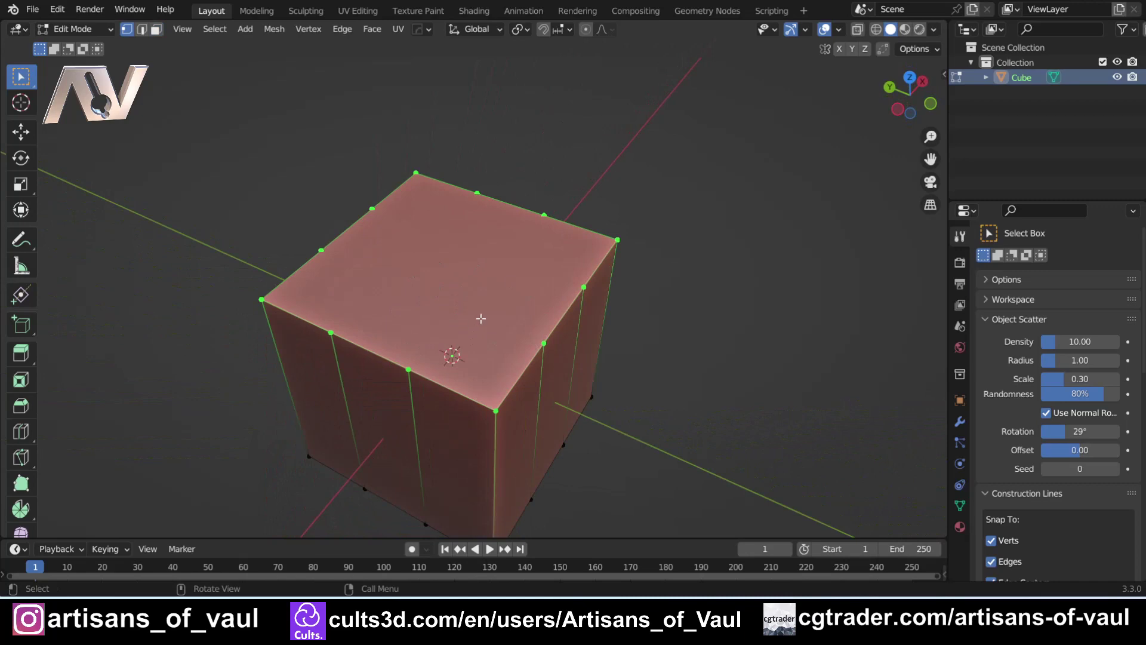
key(ctrl+2)
key(Tab)
click(497, 230)
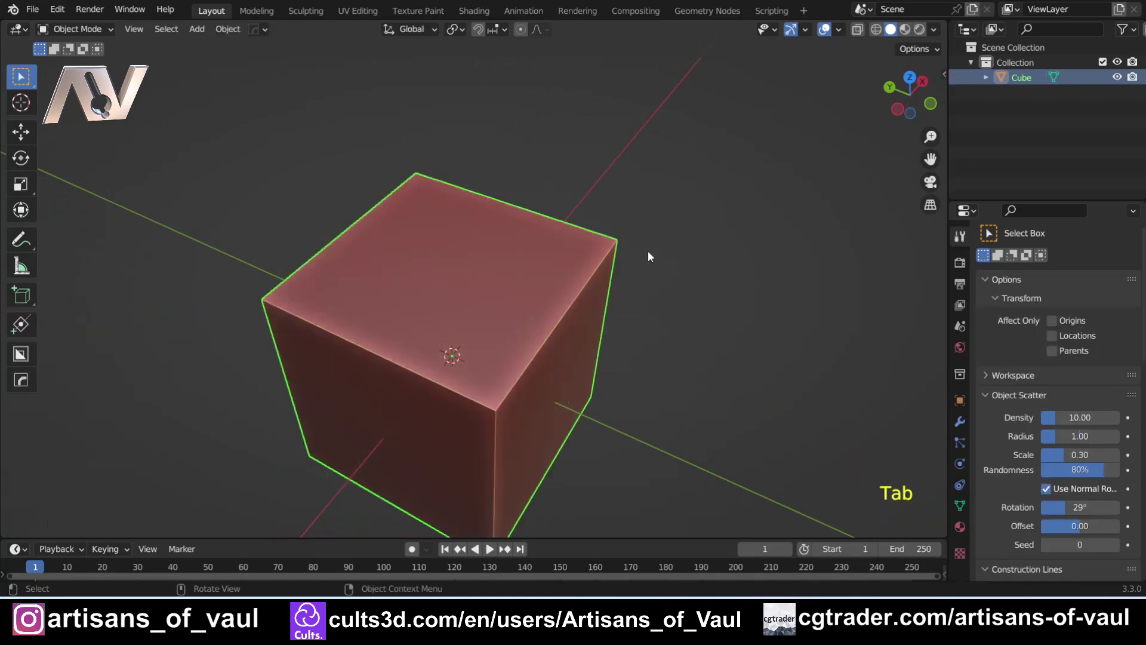
key(ctrl+2)
mouse_move(590, 268)
middle_down()
mouse_move(449, 321)
mouse_move(480, 353)
mouse_move(503, 156)
mouse_move(522, 242)
mouse_move(549, 198)
mouse_move(500, 263)
middle_up()
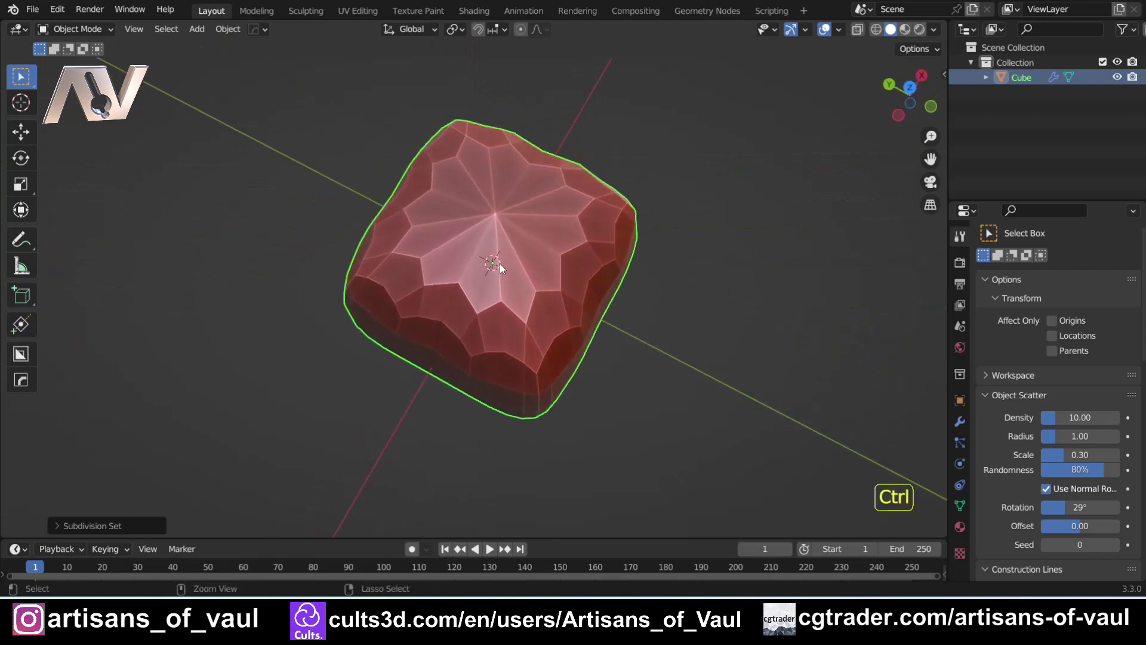
key(ctrl+z)
Return to Edit Mode with vertex selection and clear the current selection
key(Tab)
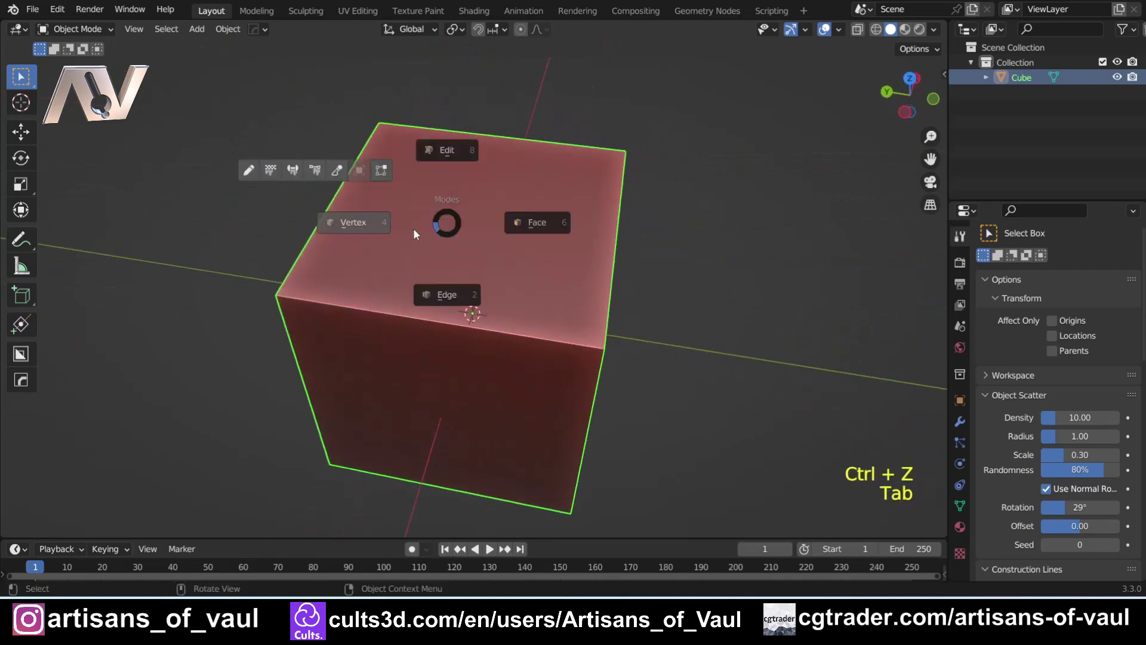
click(413, 228)
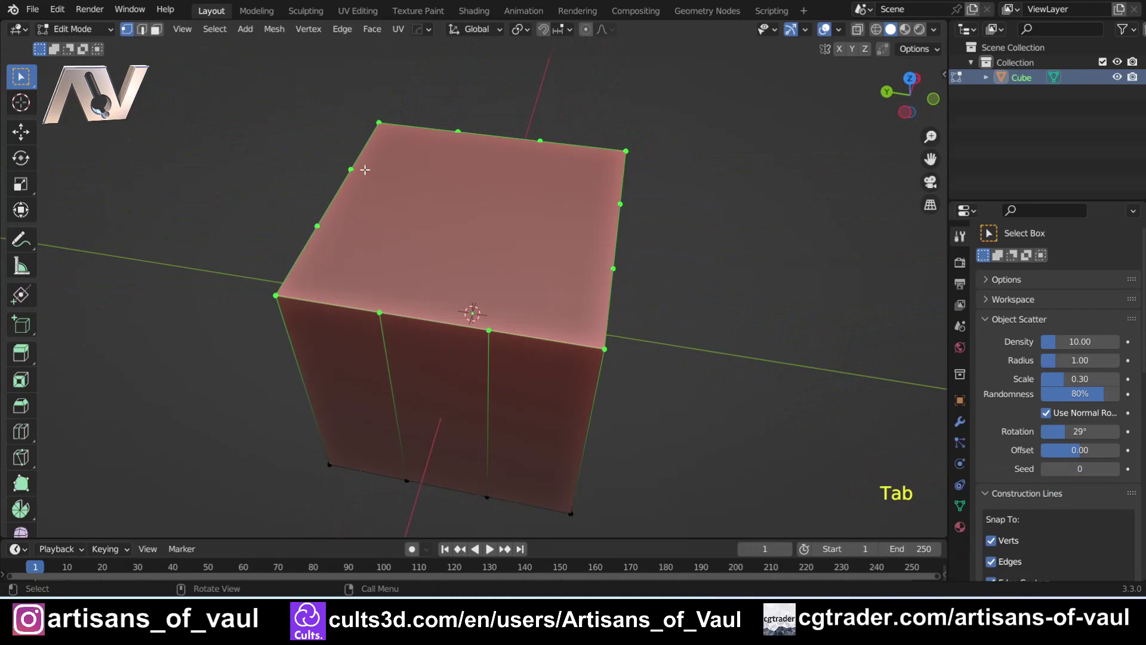
middle_drag(524, 231, 507, 235)
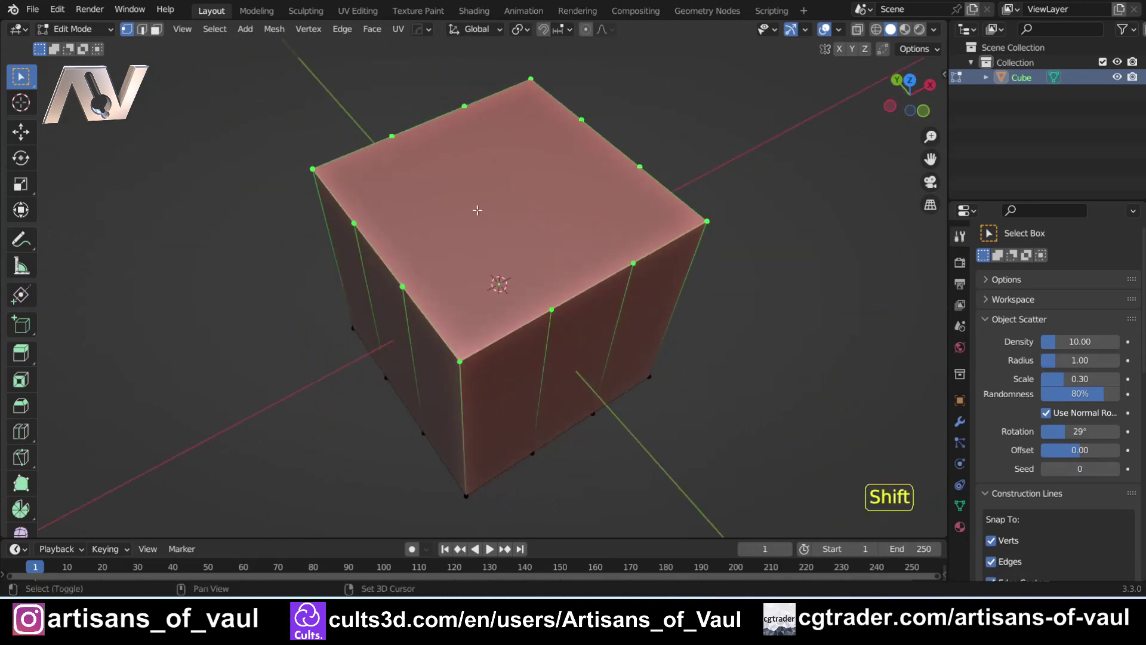
shift+middle_drag(478, 210, 587, 176)
click(465, 213)
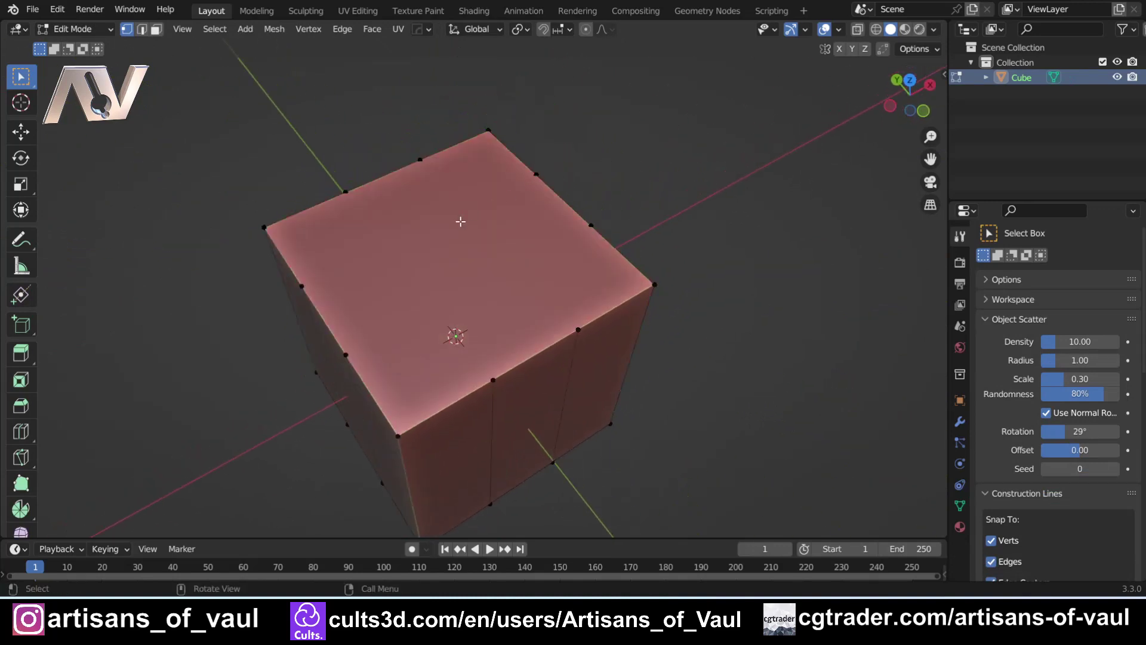
scroll(461, 221, down, 2)
Select all and apply Limited Dissolve, reducing the cube to a plain eight-corner box
key(a)
scroll(454, 239, up, 3)
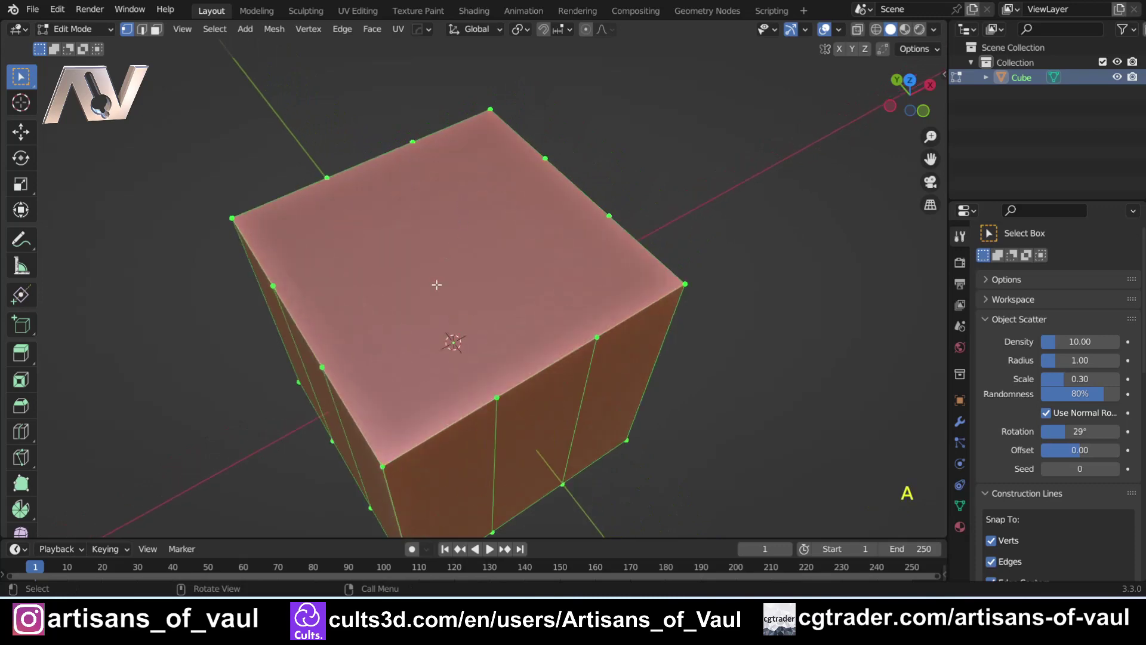
key(x)
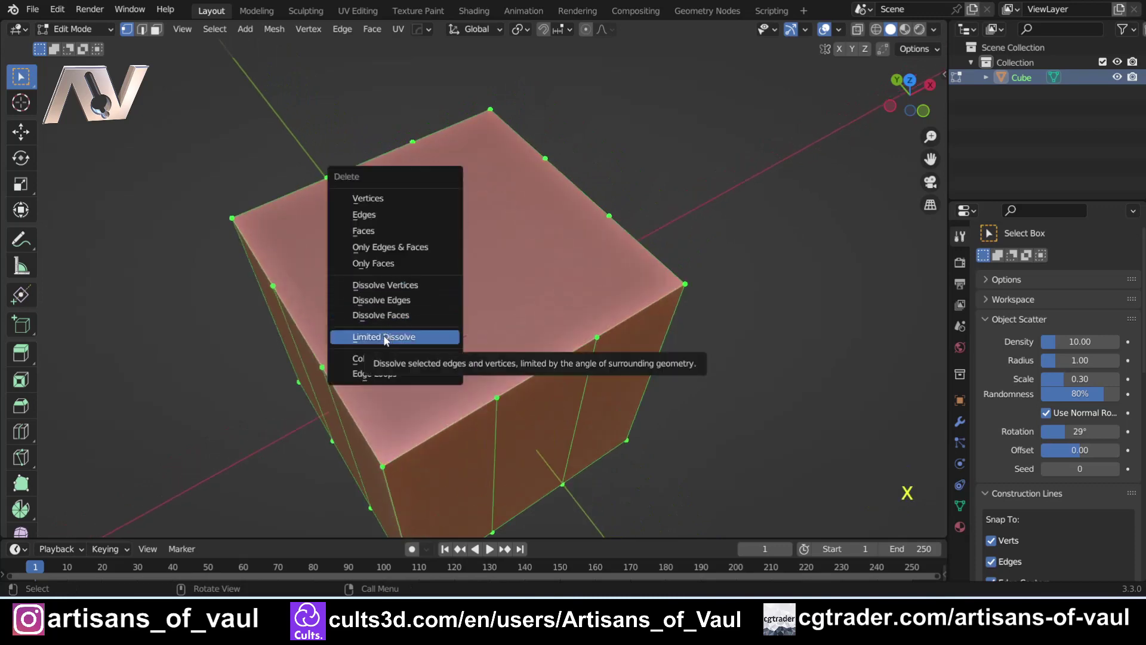
click(385, 338)
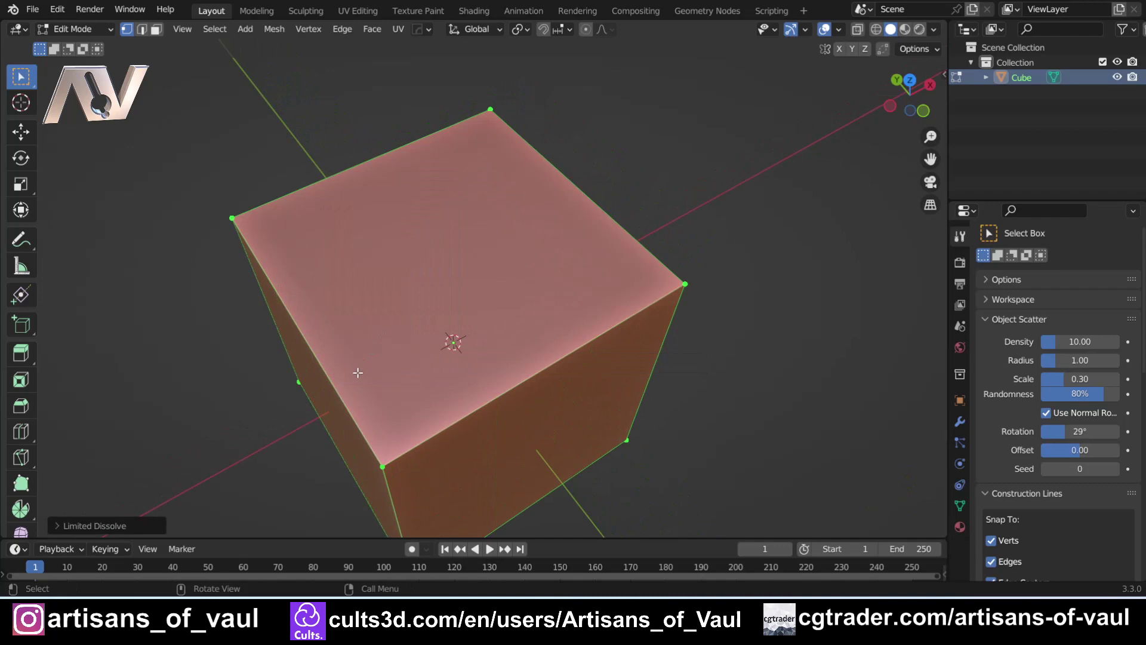
mouse_move(355, 354)
middle_down()
mouse_move(410, 300)
mouse_move(301, 414)
middle_up()
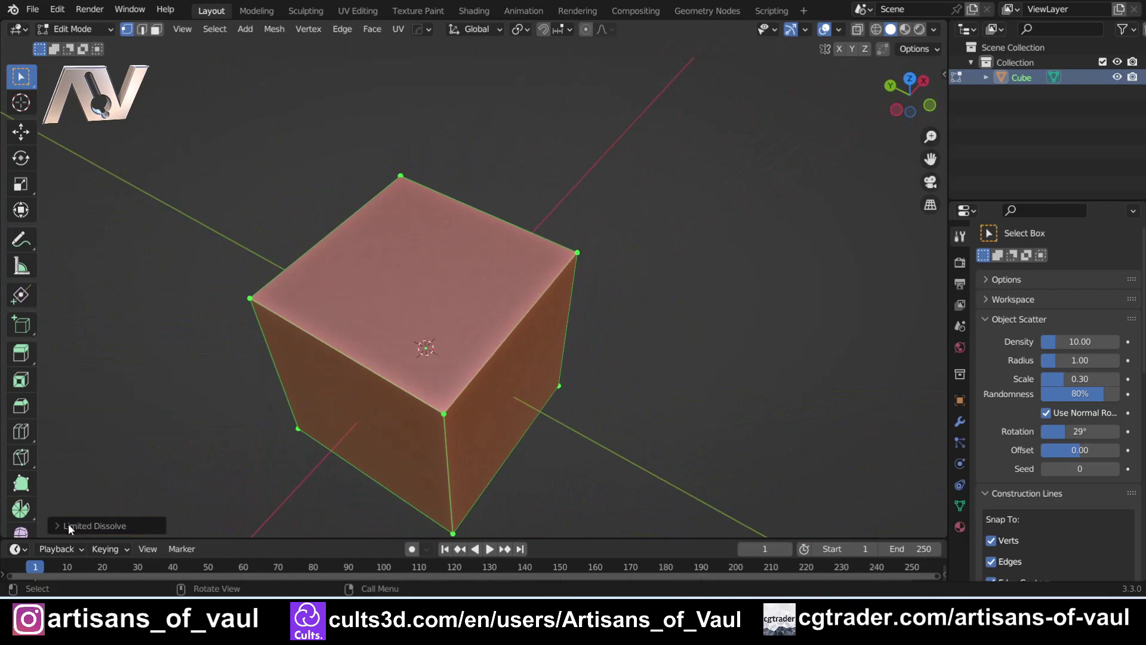
Expand the Limited Dissolve redo panel, then undo the dissolve to bring back the loop-cut edges
click(68, 524)
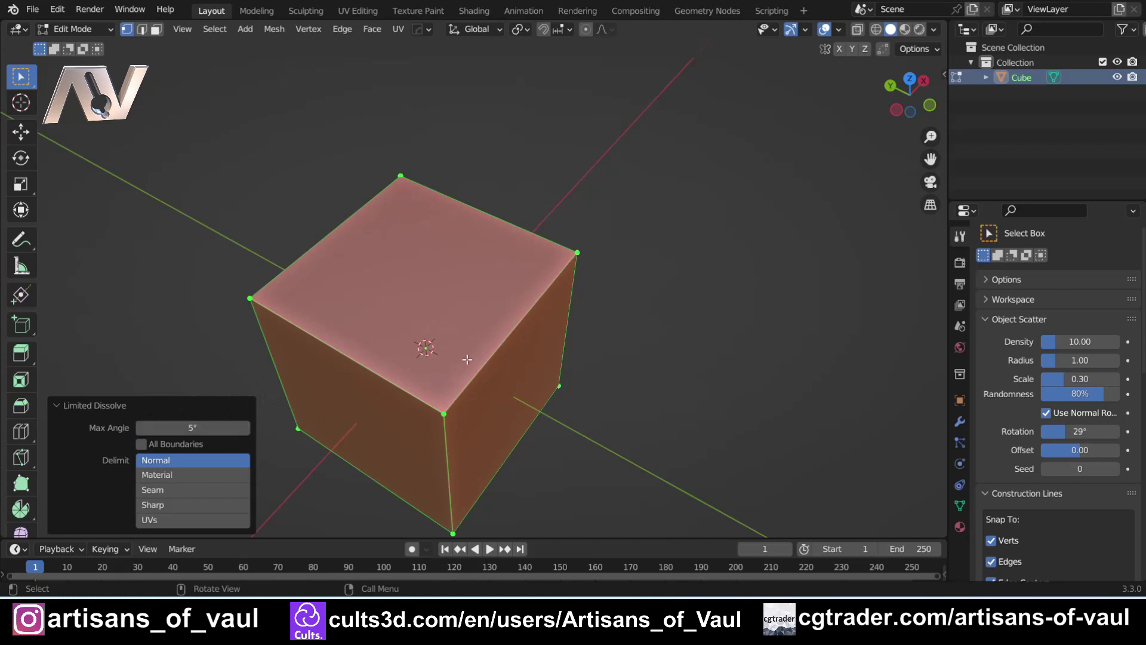
mouse_move(467, 360)
middle_down()
mouse_move(423, 326)
mouse_move(346, 327)
middle_up()
key(ctrl+z)
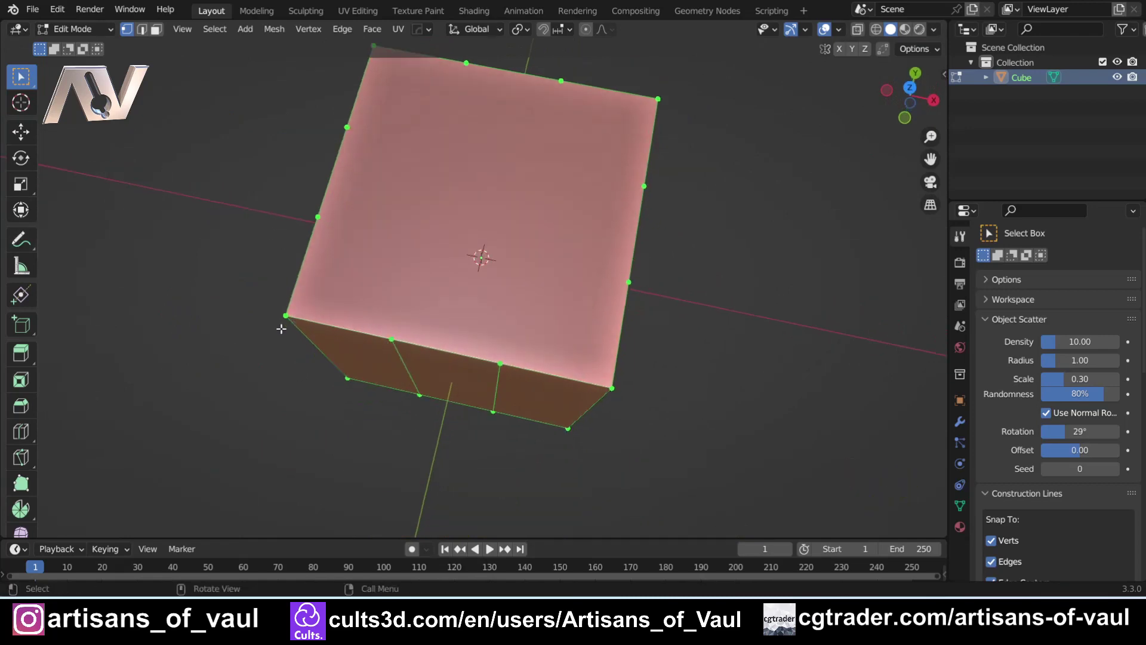
middle_drag(414, 298, 441, 300)
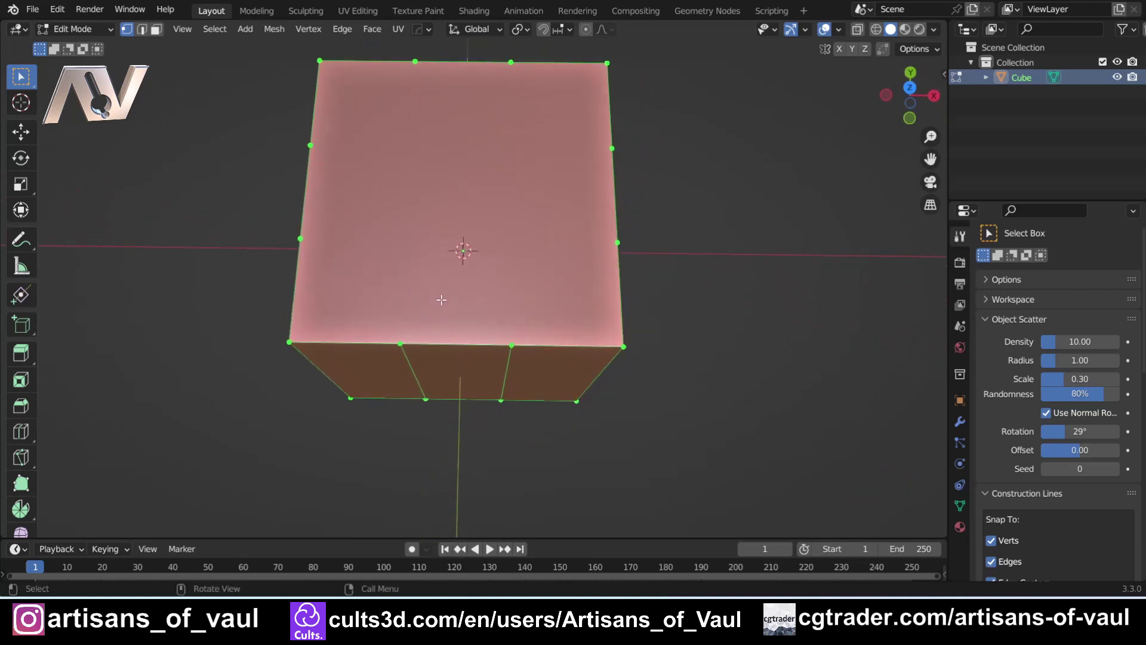
key(Tab)
Move the middle front face outward along Y to form a point
drag(391, 330, 516, 428)
scroll(532, 373, down, 1)
key(g)
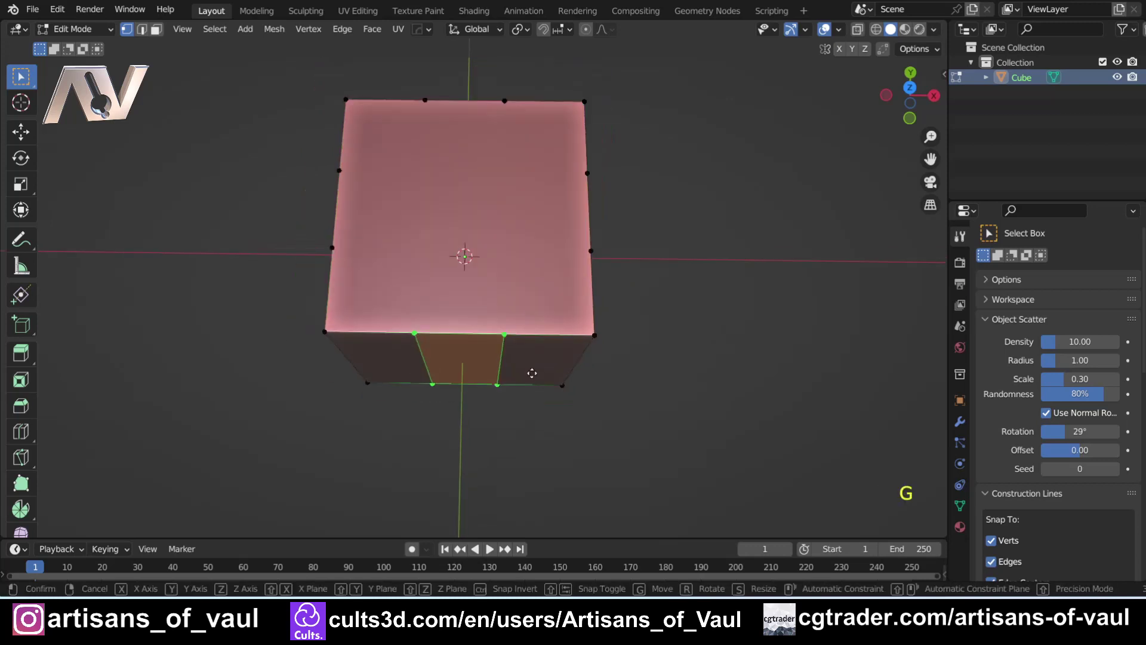
key(y)
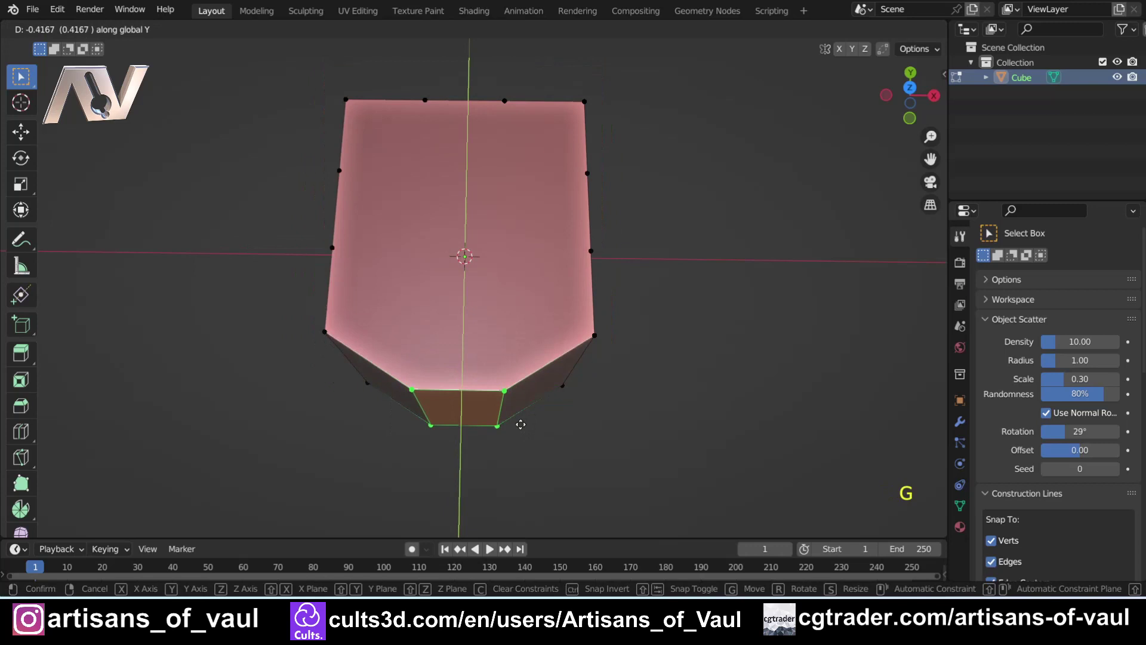
click(519, 453)
mouse_move(519, 453)
middle_down()
mouse_move(475, 326)
mouse_move(396, 309)
mouse_move(435, 327)
mouse_move(435, 312)
middle_up()
Select all, apply Limited Dissolve, and raise Max Angle to about 42°
key(a)
key(x)
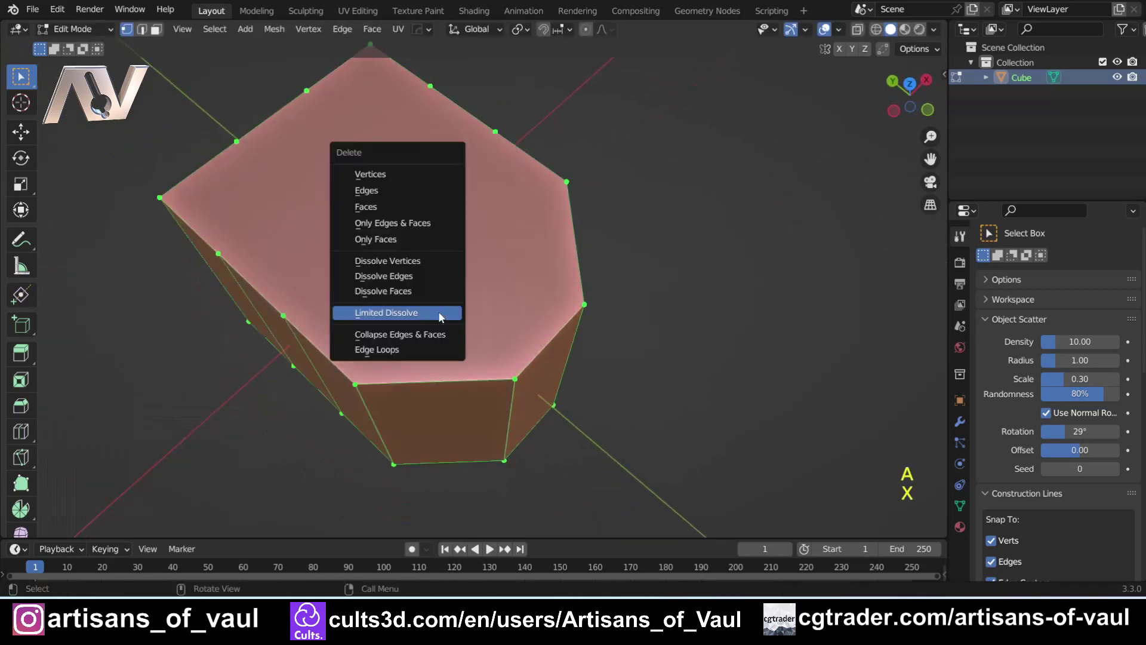
click(439, 317)
middle_drag(474, 396, 484, 369)
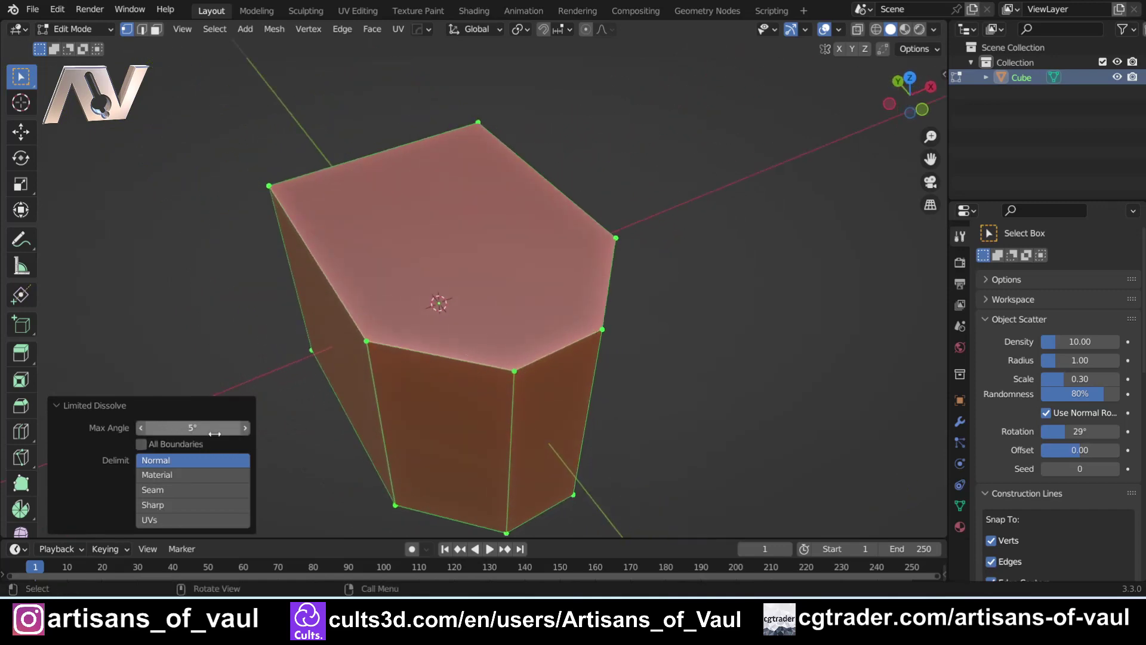
drag(169, 430, 179, 430)
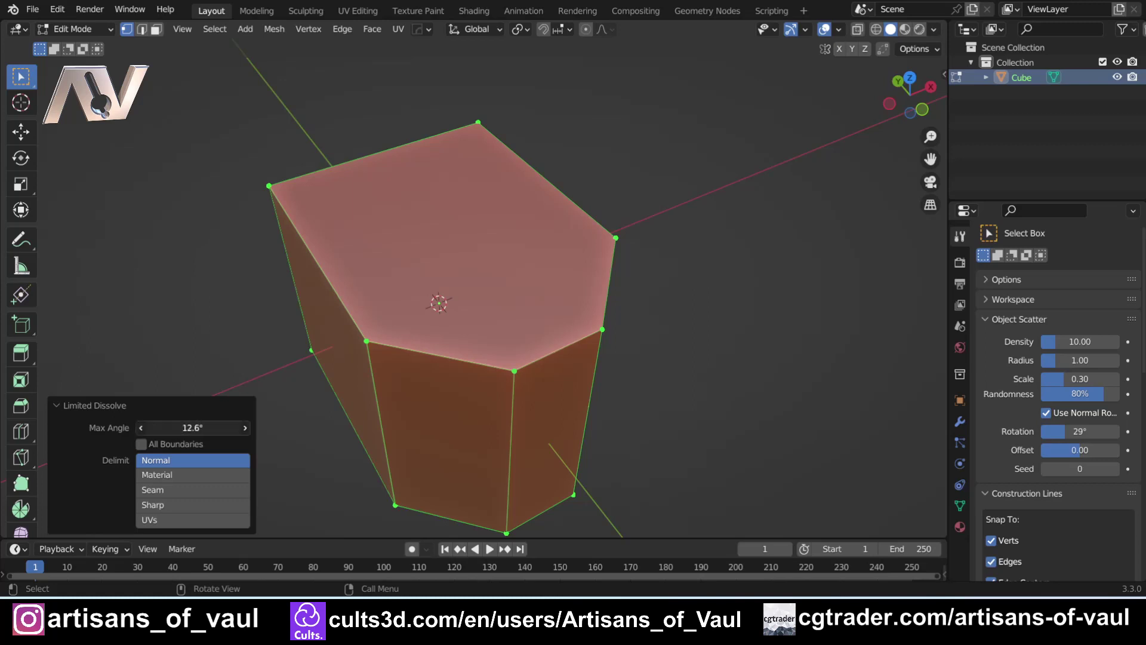
drag(192, 427, 187, 428)
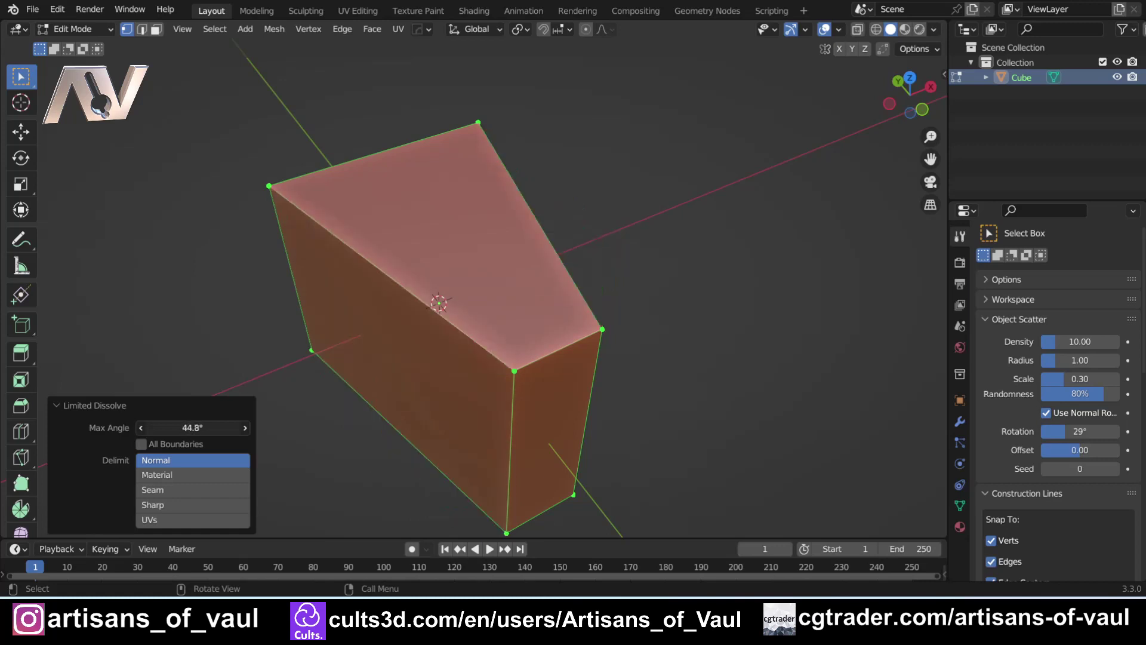
Draw annotation marks circling and crossing out the prism's vertices
click(21, 239)
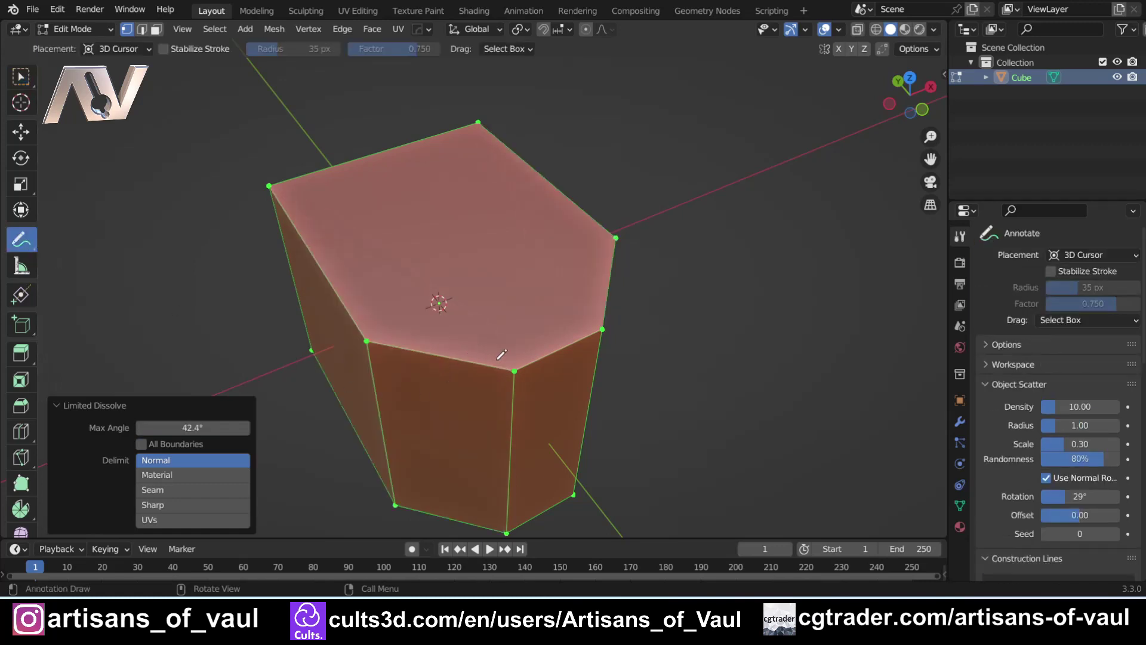
drag(507, 357, 533, 364)
drag(610, 318, 624, 322)
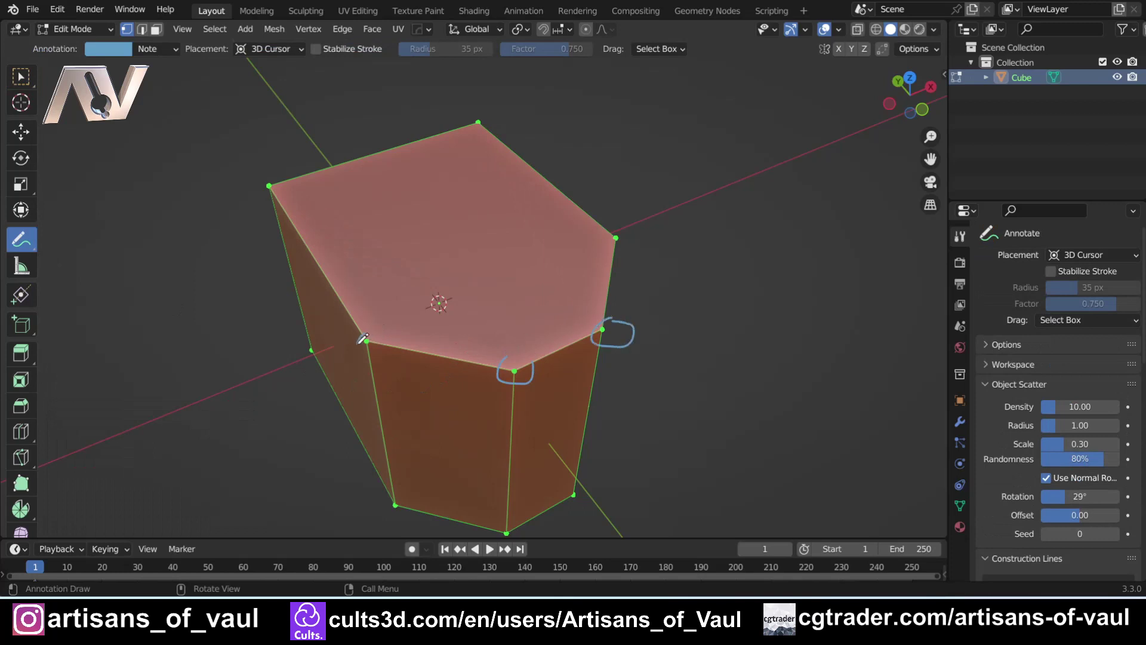
drag(357, 321, 380, 360)
drag(580, 231, 650, 260)
drag(624, 221, 604, 266)
drag(357, 321, 388, 346)
drag(493, 356, 545, 346)
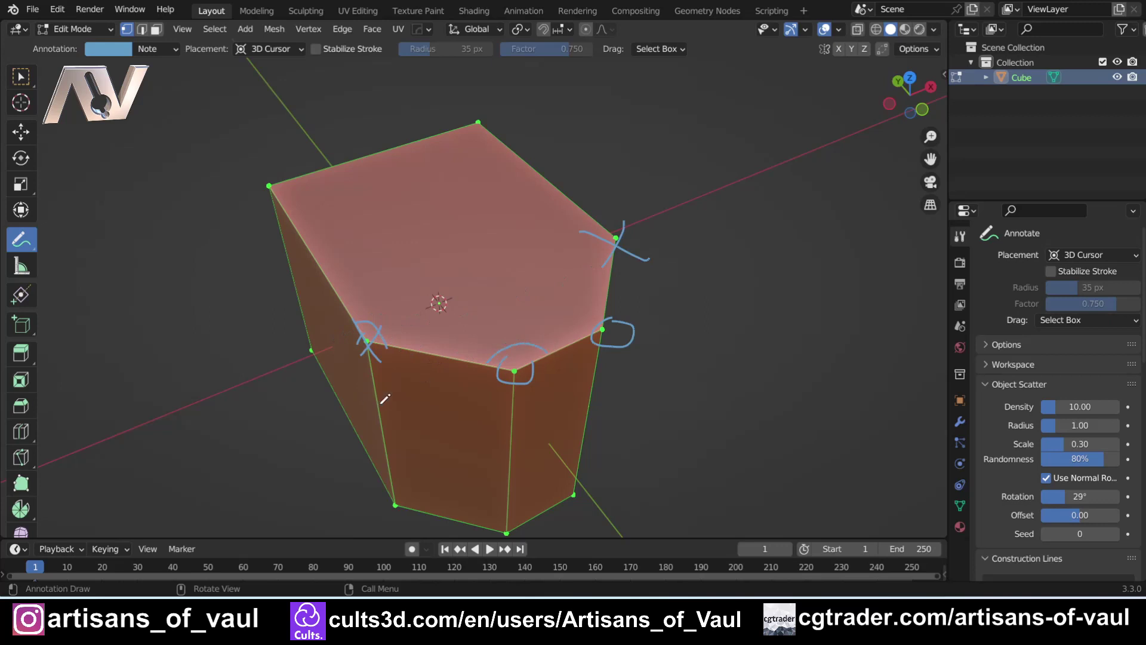
Undo the annotation strokes, return to Select Box, and orbit to a low side view
key(ctrl)
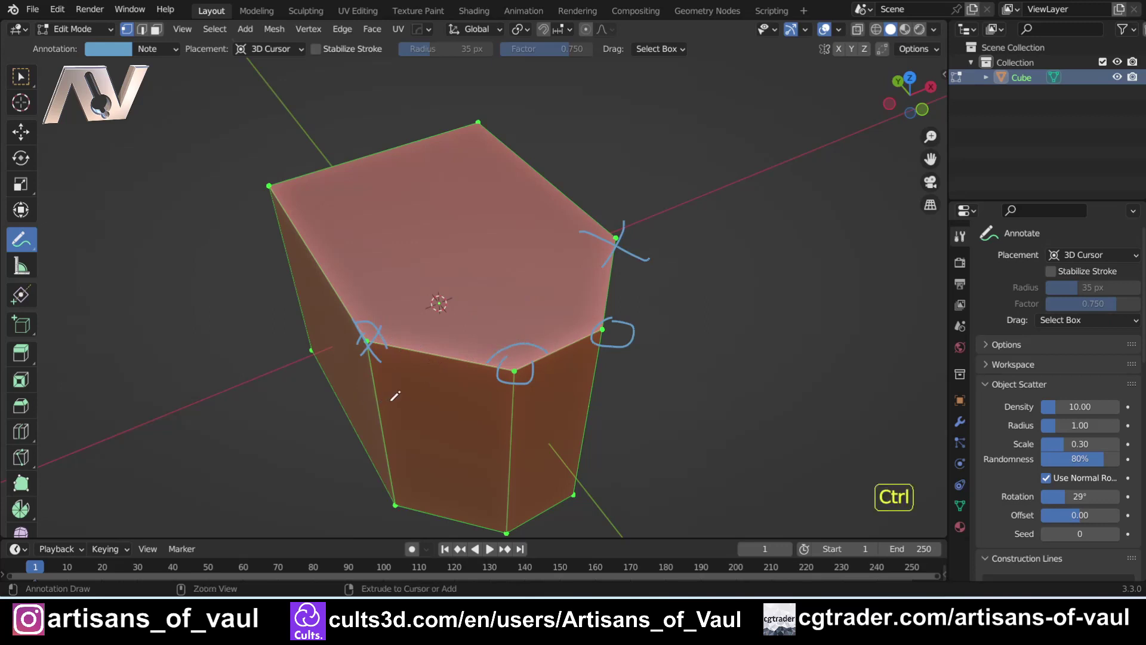
key(ctrl+z)
key(ctrl+z)
key(ctrl+z)
key(ctrl+shift+z)
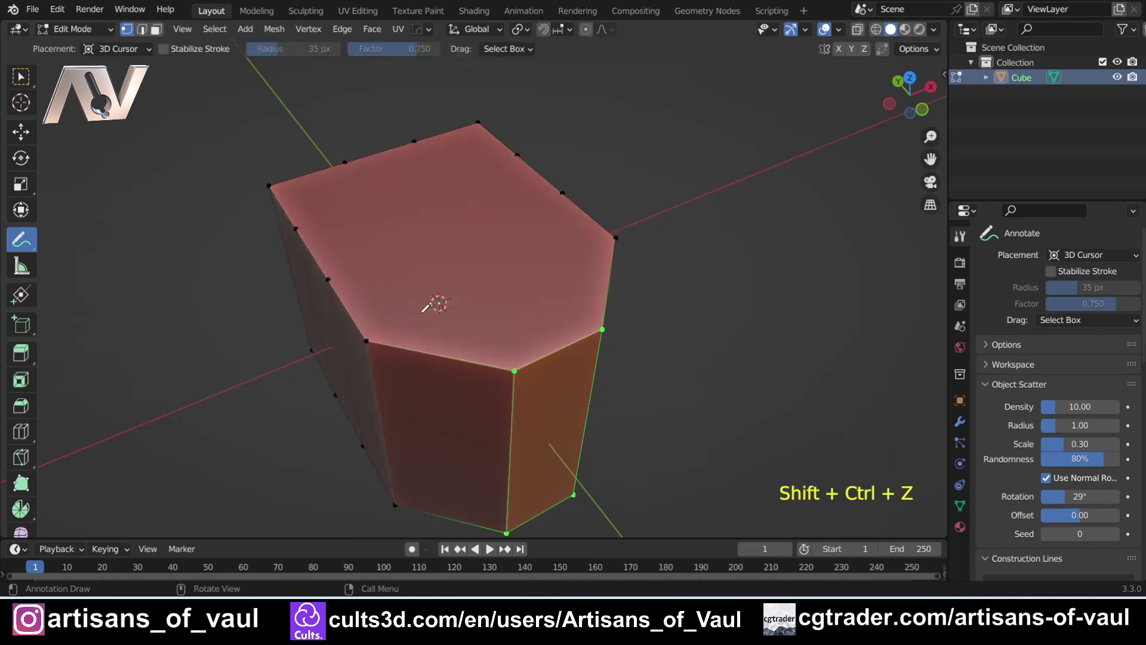
key(w)
middle_drag(378, 248, 469, 331)
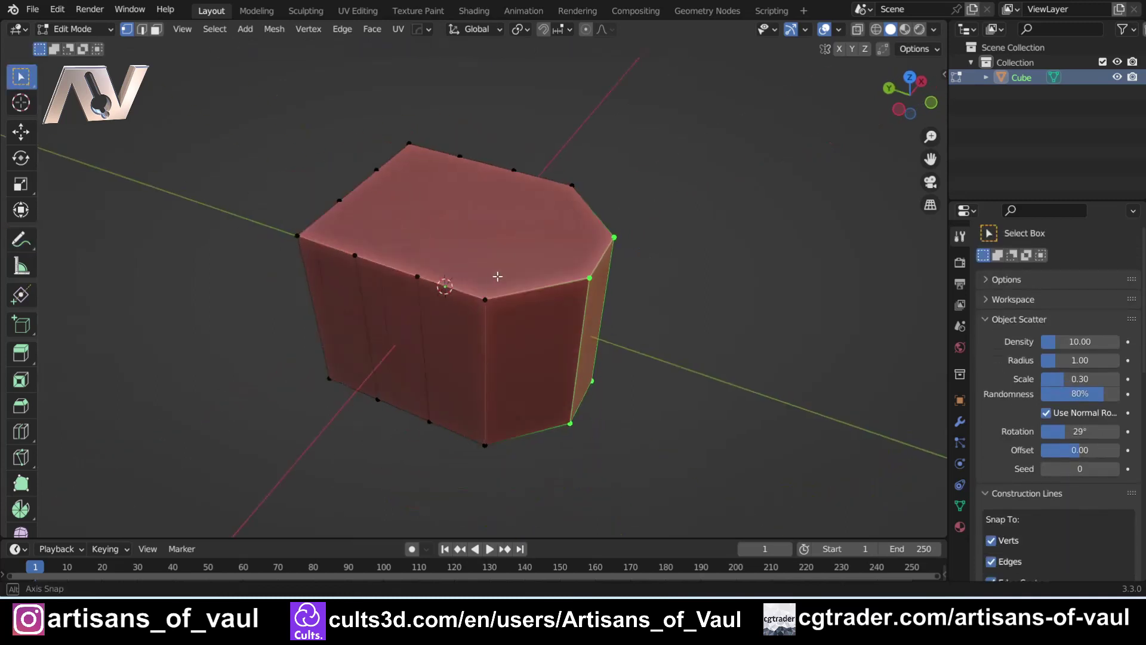
mouse_move(514, 286)
middle_down()
mouse_move(595, 240)
mouse_move(253, 317)
middle_up()
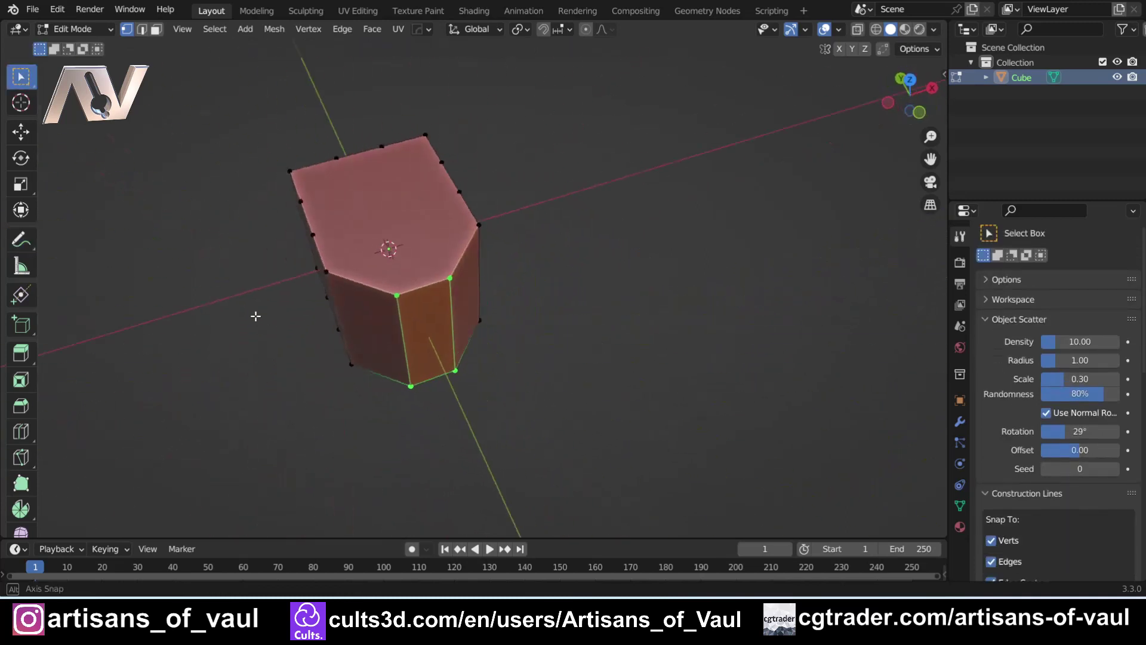
middle_drag(358, 266, 490, 250)
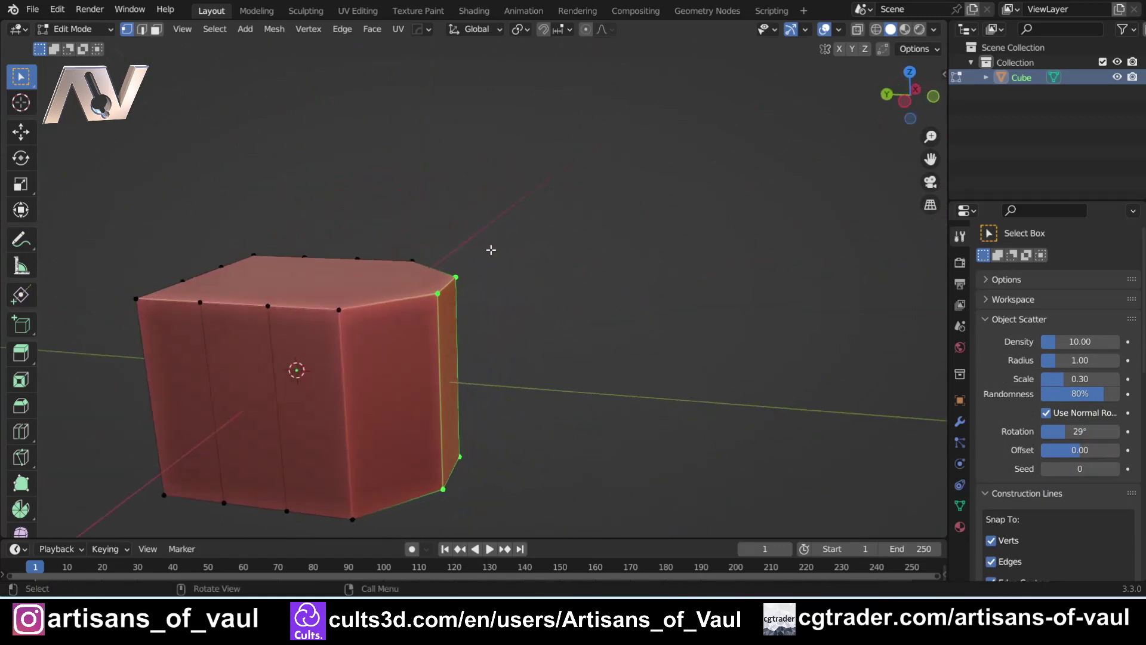
Switch to Object Mode, delete the cube, and bring up the Add menu with Shift+A
key(Tab)
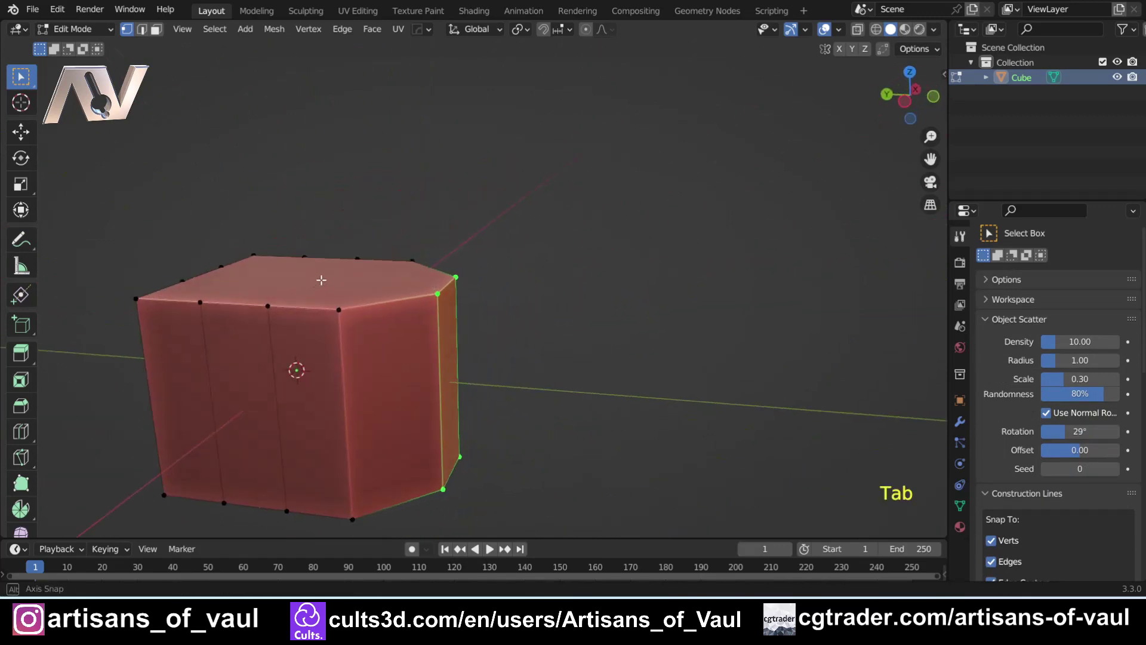
mouse_move(321, 282)
middle_down()
mouse_move(290, 322)
mouse_move(223, 301)
middle_up()
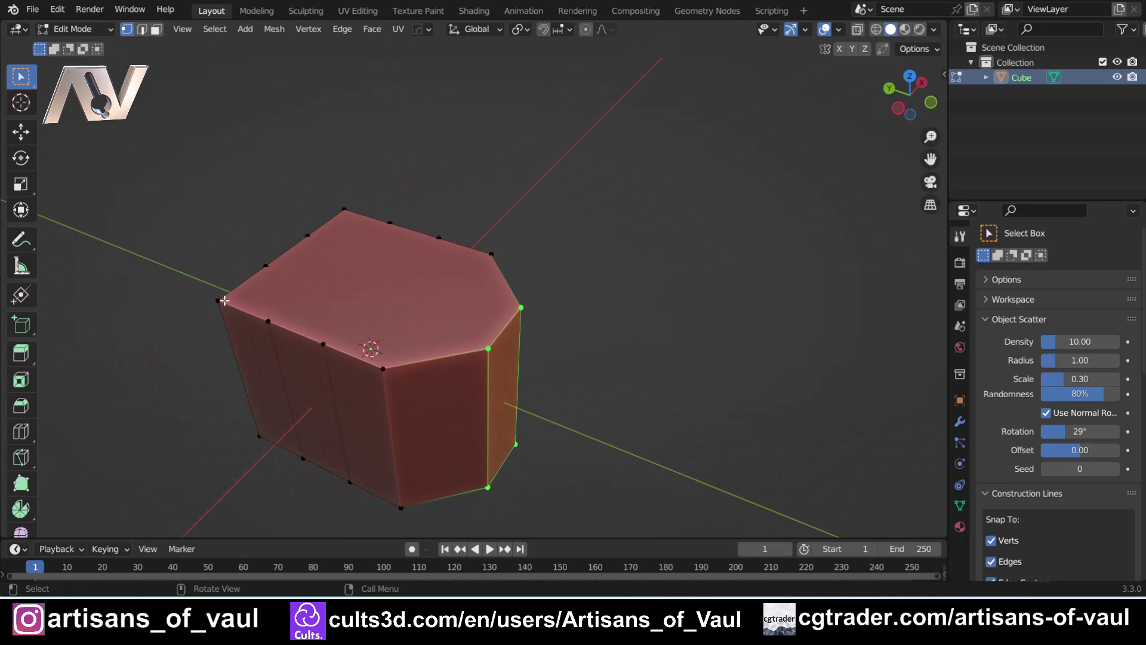
key(Tab)
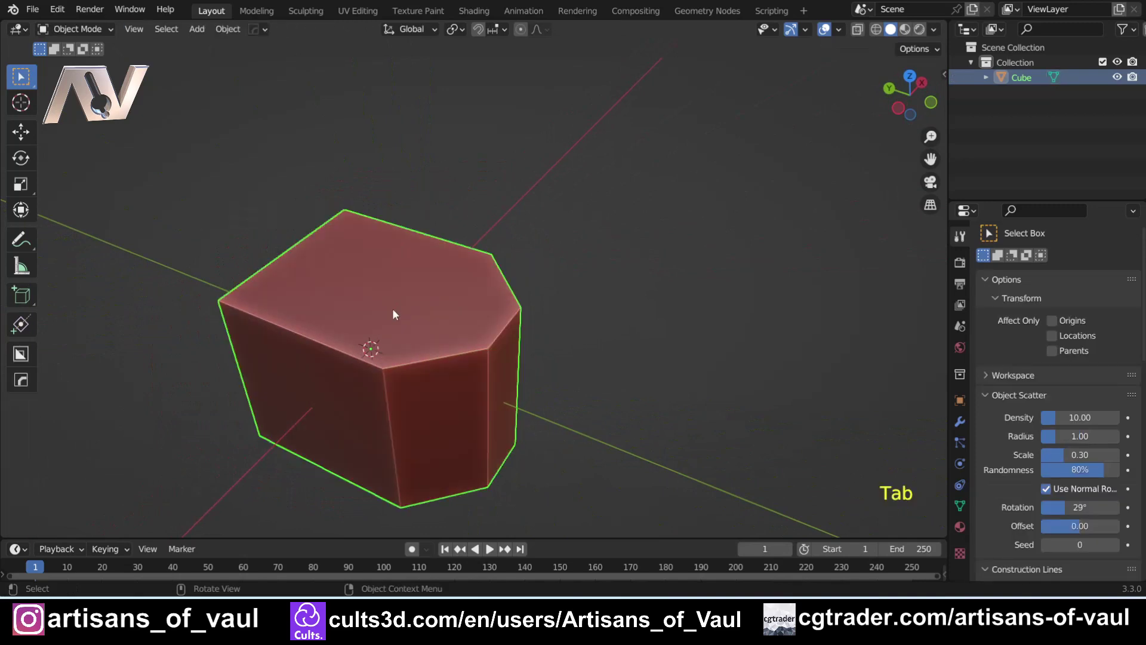
key(Delete)
key(shift+a)
mouse_move(349, 276)
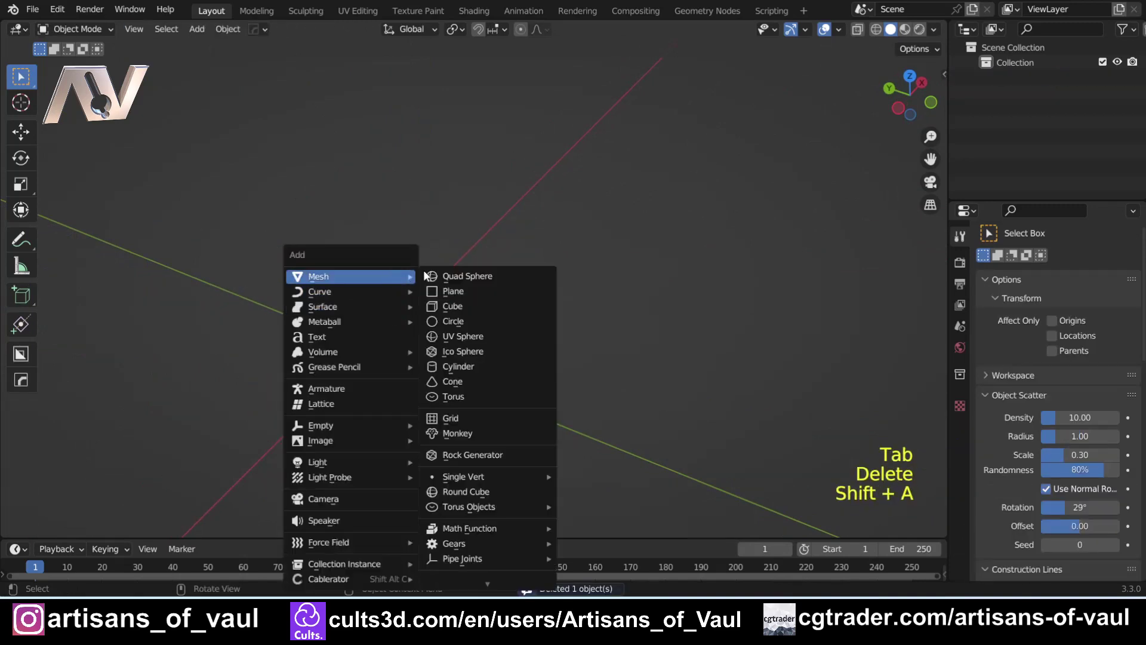
Add a plane, scale it up about twice, and stretch it along Y into a long rectangle
click(461, 292)
middle_drag(456, 295, 527, 358)
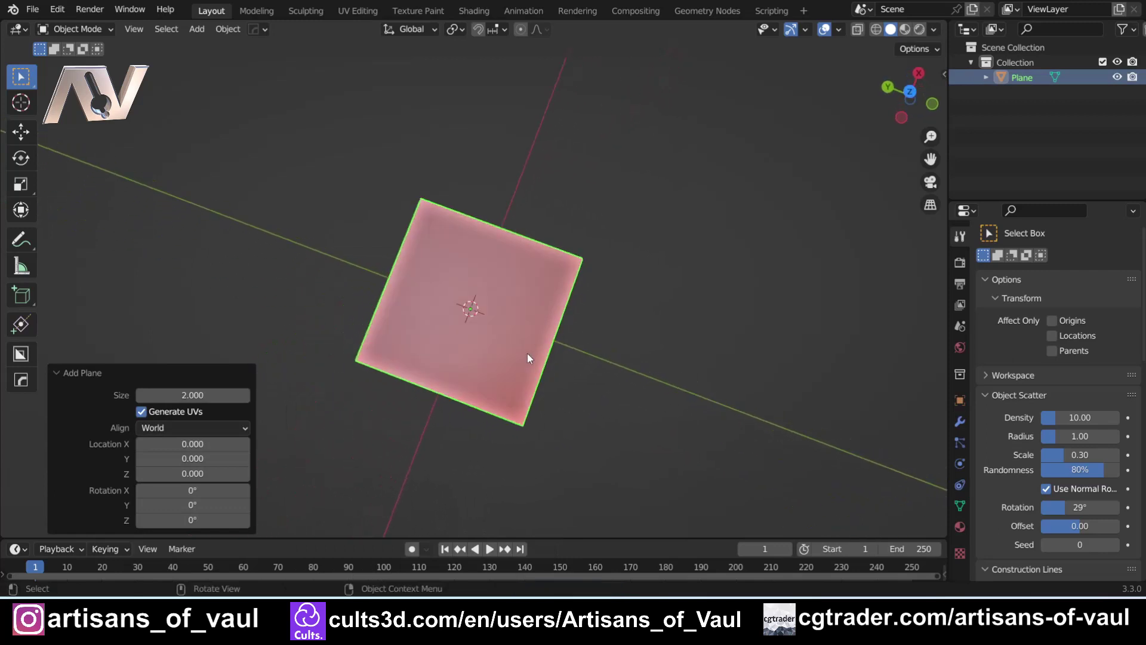
key(s)
click(591, 365)
scroll(591, 365, down, 3)
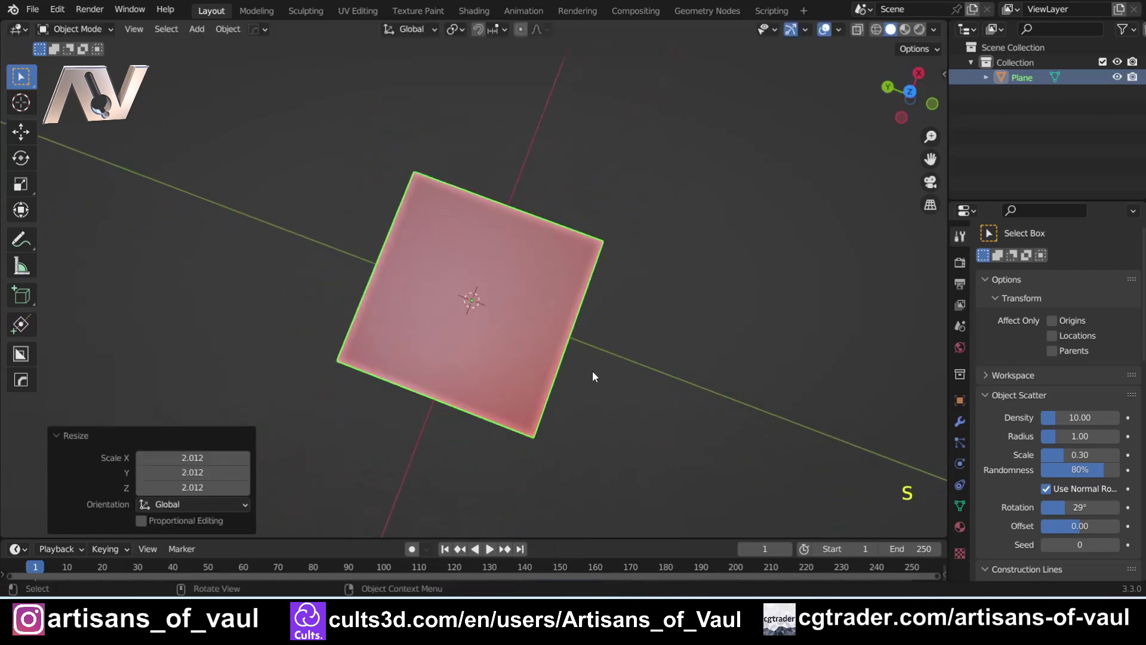
key(s)
key(y)
click(635, 340)
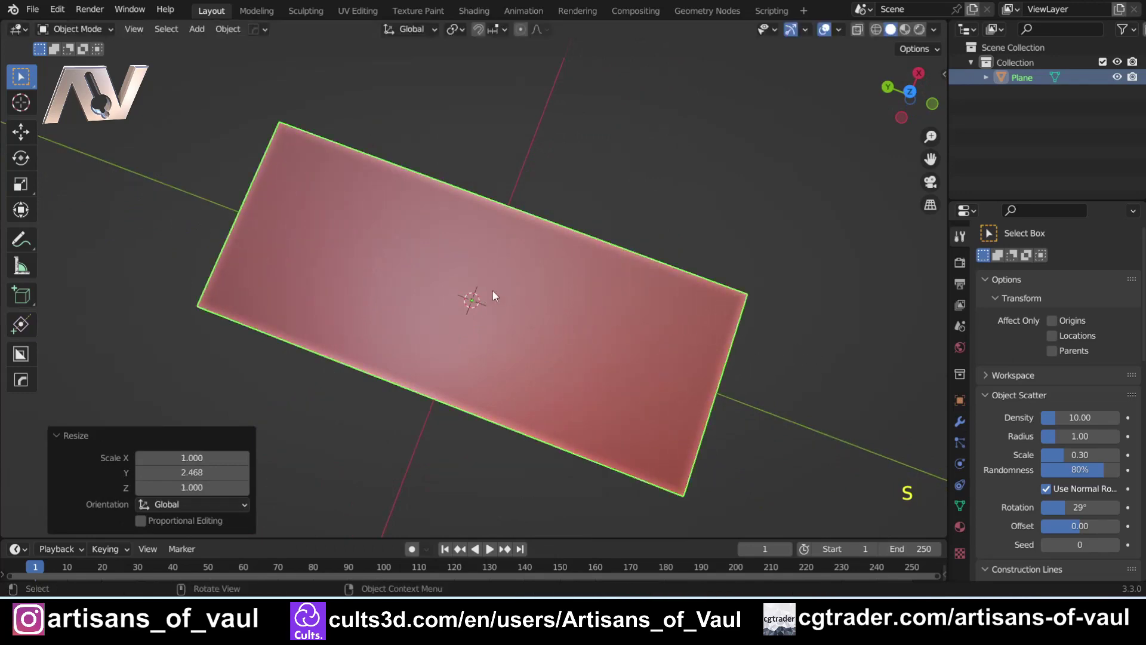
In Edit Mode, add three evenly centred lengthwise loop cuts with Ctrl+R
key(ctrl+r)
key(Tab)
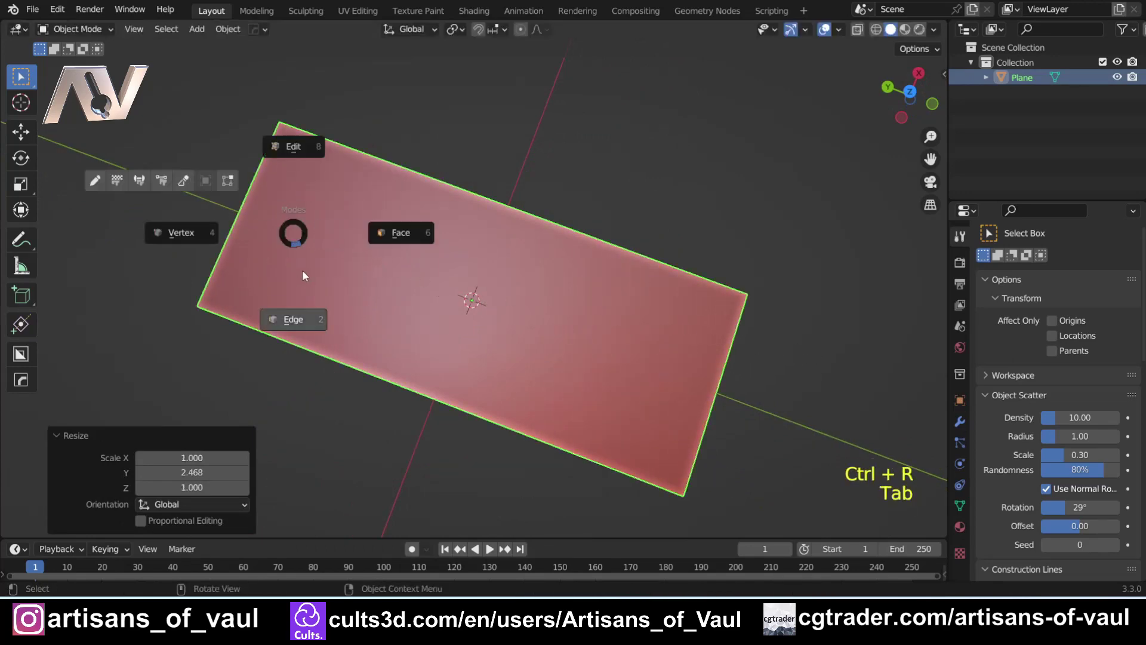
key(ctrl+r)
scroll(252, 214, up, 1)
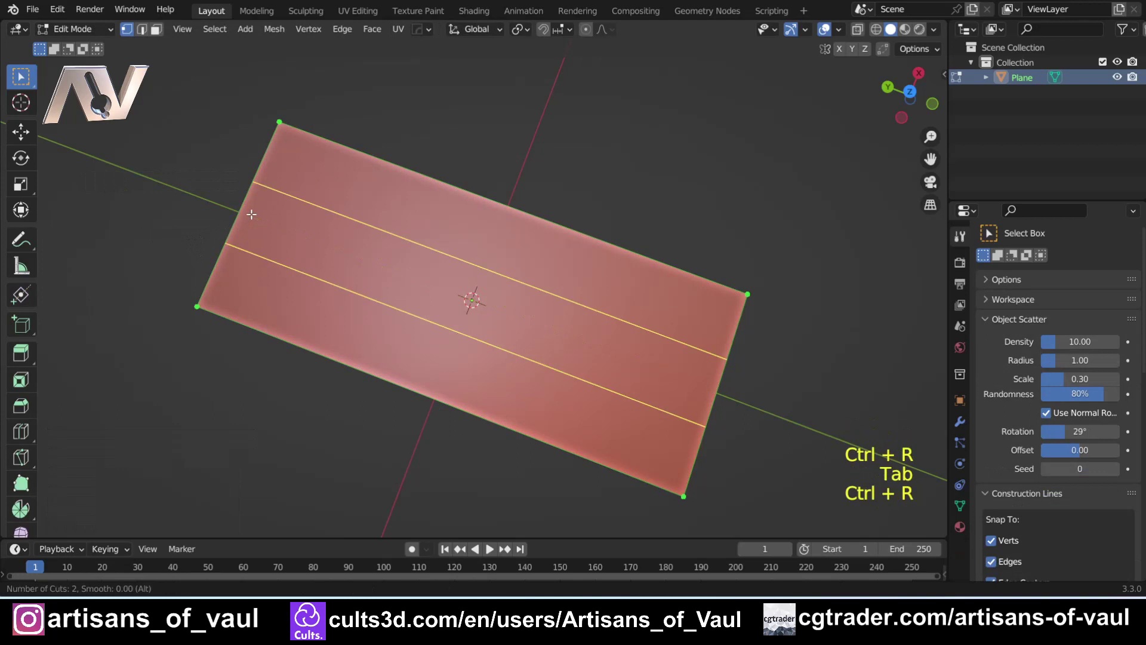
scroll(252, 214, up, 1)
click(252, 215)
right_click(251, 214)
Add four evenly spaced crosswise loop cuts and pan to view the grid
key(ctrl+r)
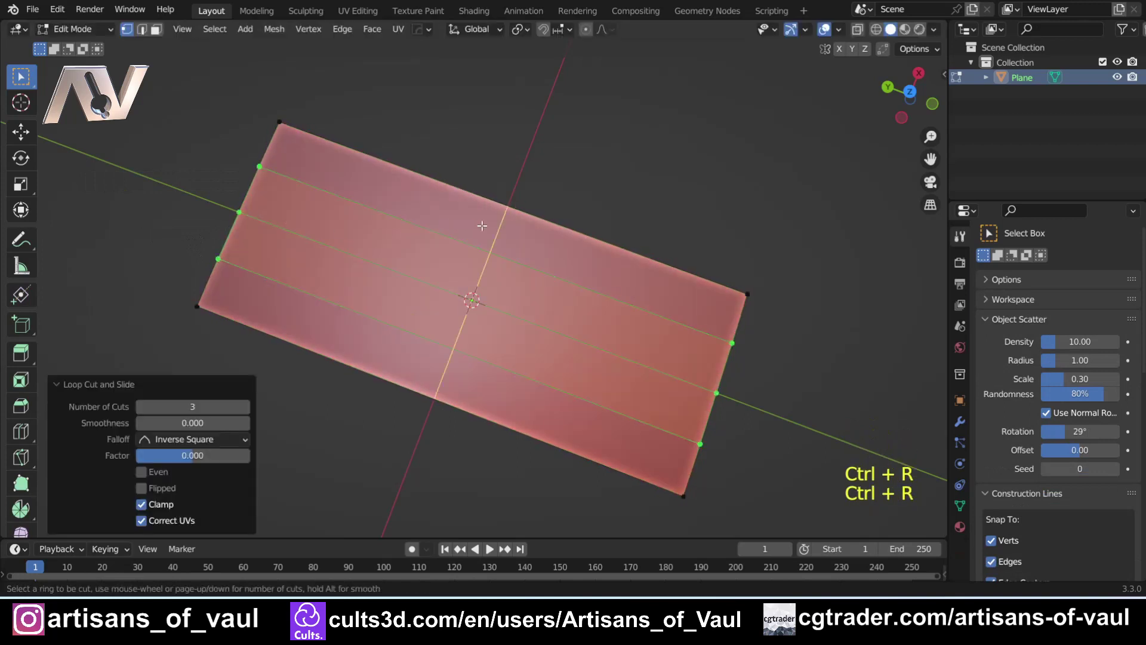
scroll(483, 225, up, 4)
scroll(482, 226, down, 1)
click(478, 226)
right_click(473, 225)
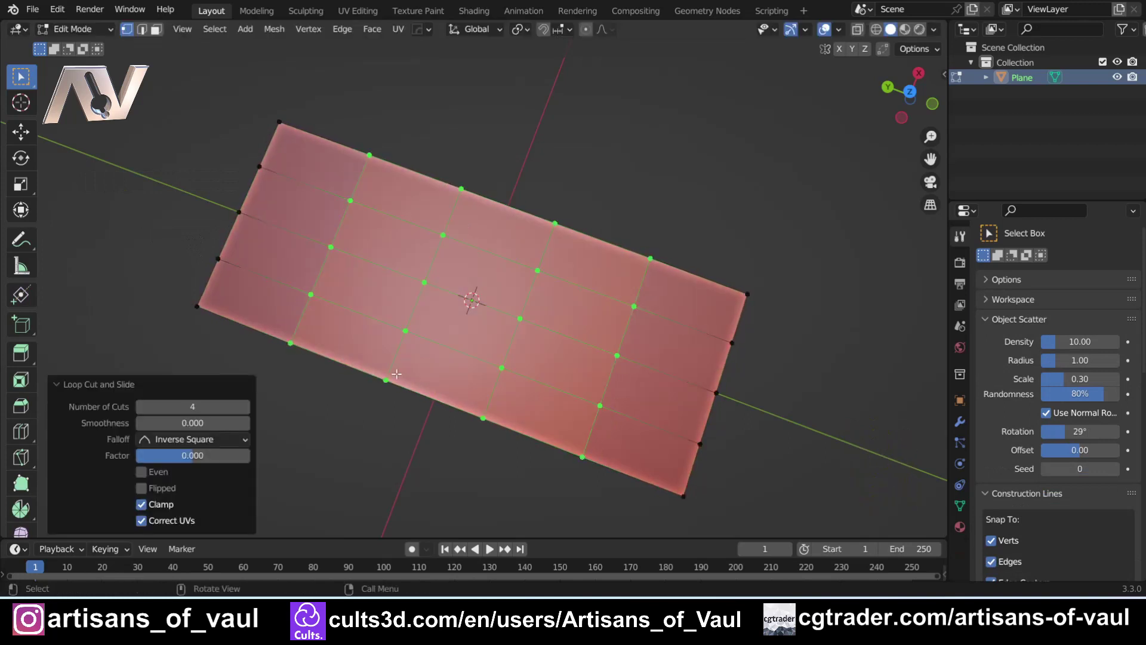
mouse_move(406, 406)
shift+middle_down()
mouse_move(440, 316)
mouse_move(373, 307)
mouse_move(424, 302)
mouse_move(373, 271)
mouse_move(367, 280)
shift+middle_up()
scroll(373, 272, down, 1)
drag(371, 215, 422, 326)
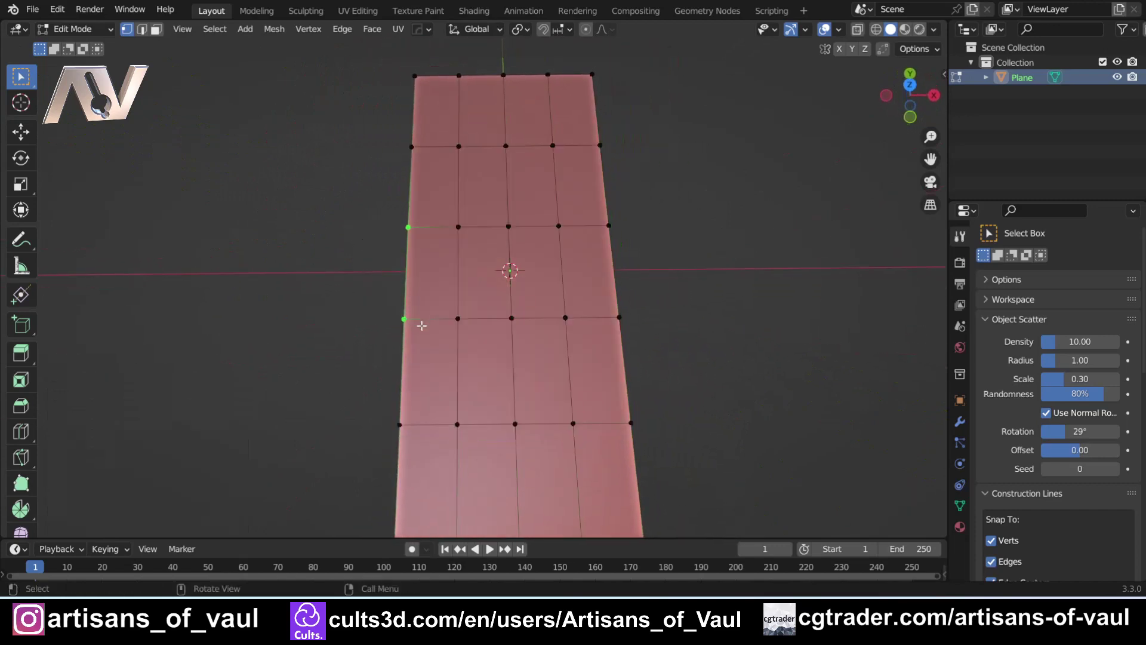
scroll(471, 292, up, 1)
shift+middle_drag(469, 292, 434, 308)
key(x)
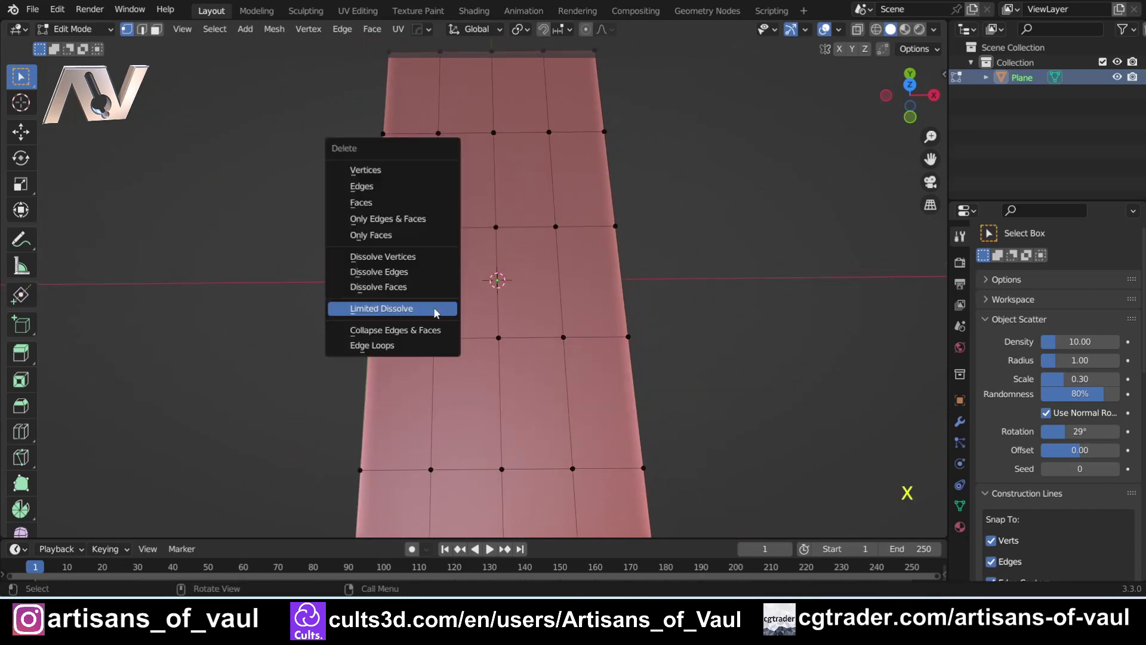
click(389, 173)
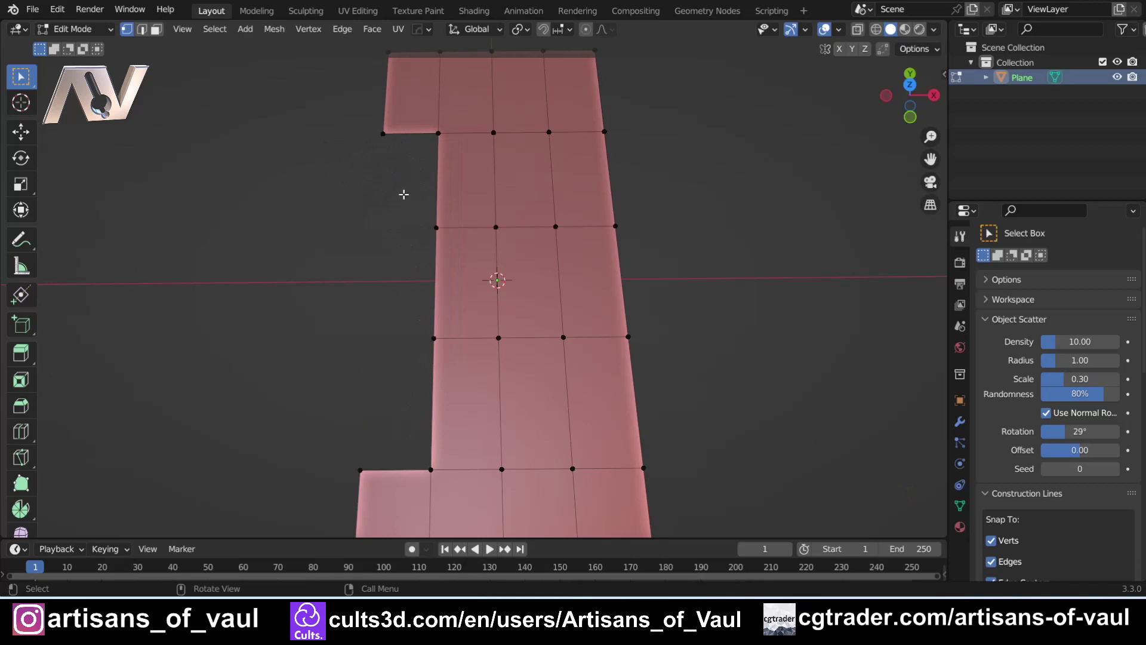
key(ctrl+z)
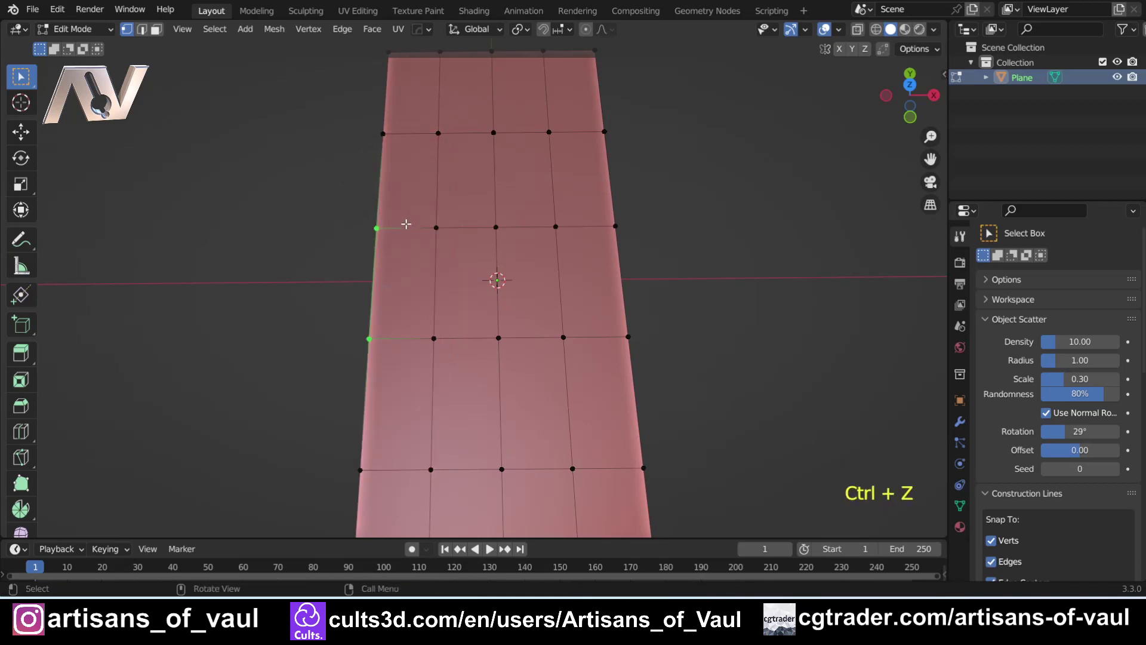
key(x)
click(373, 310)
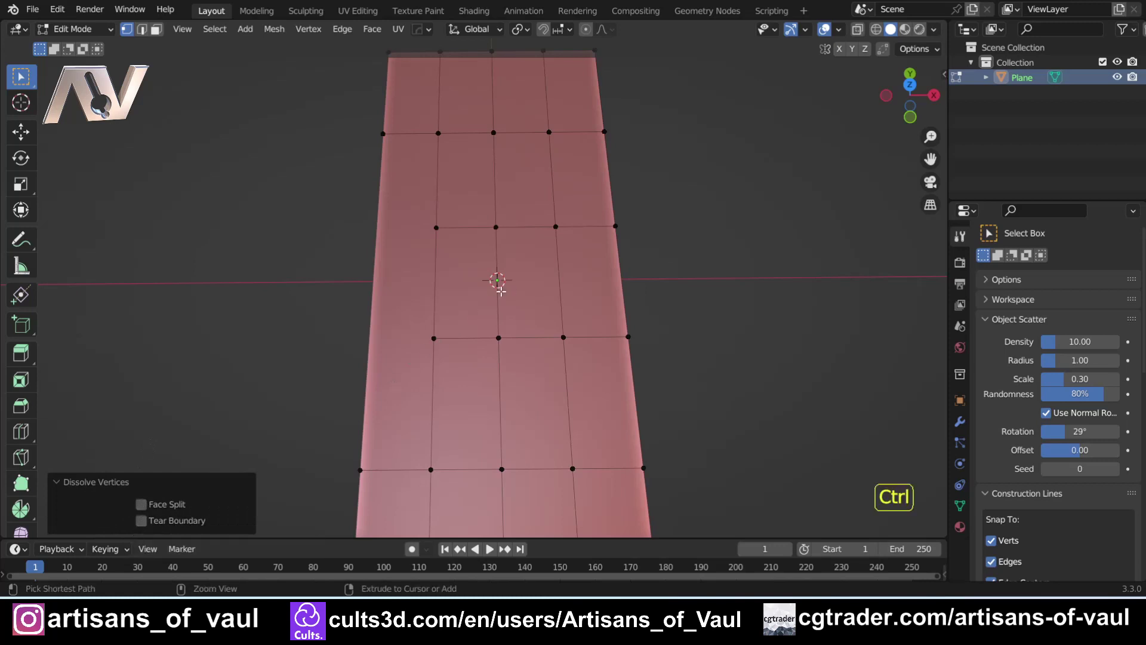
key(ctrl+z)
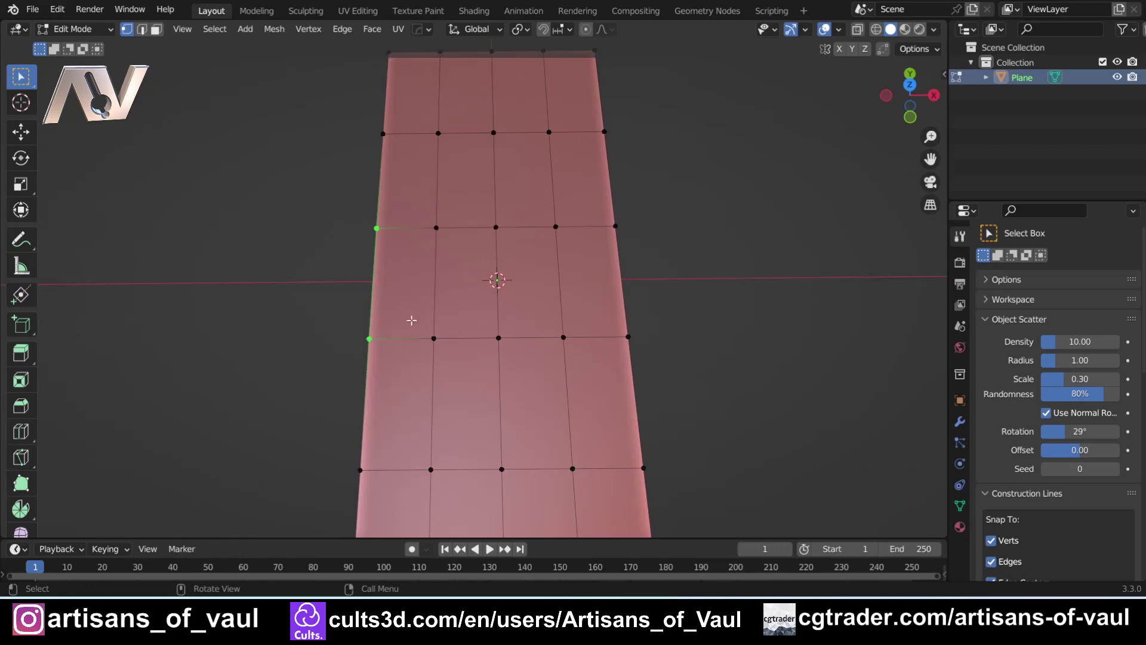
key(x)
key(x)
click(213, 285)
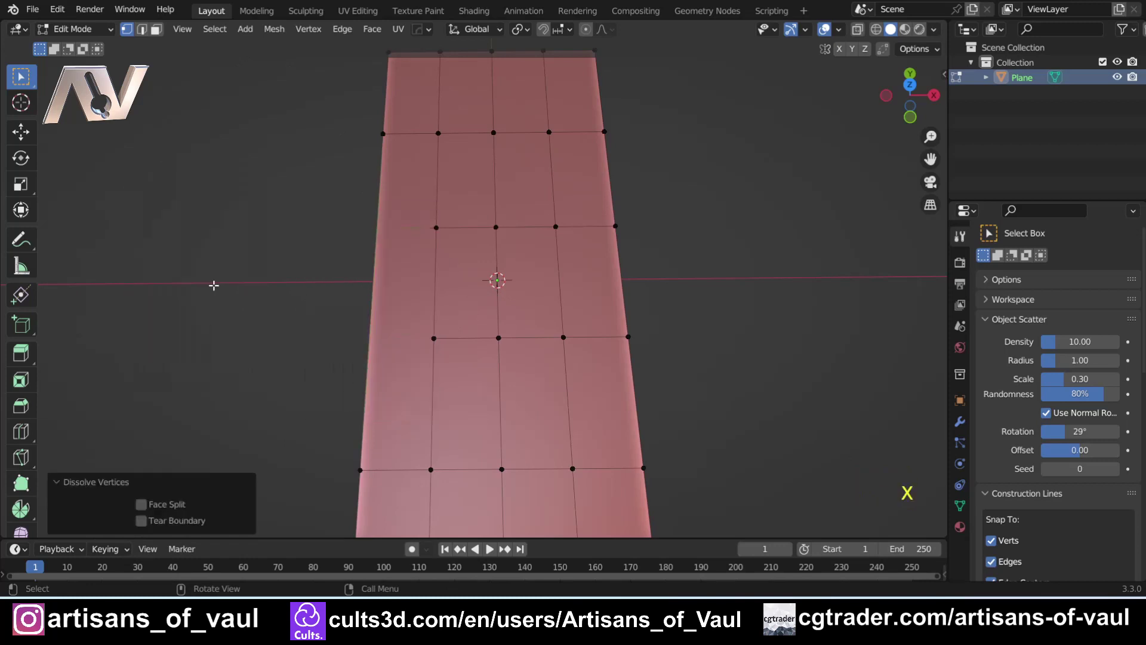
click(141, 504)
key(ctrl+z)
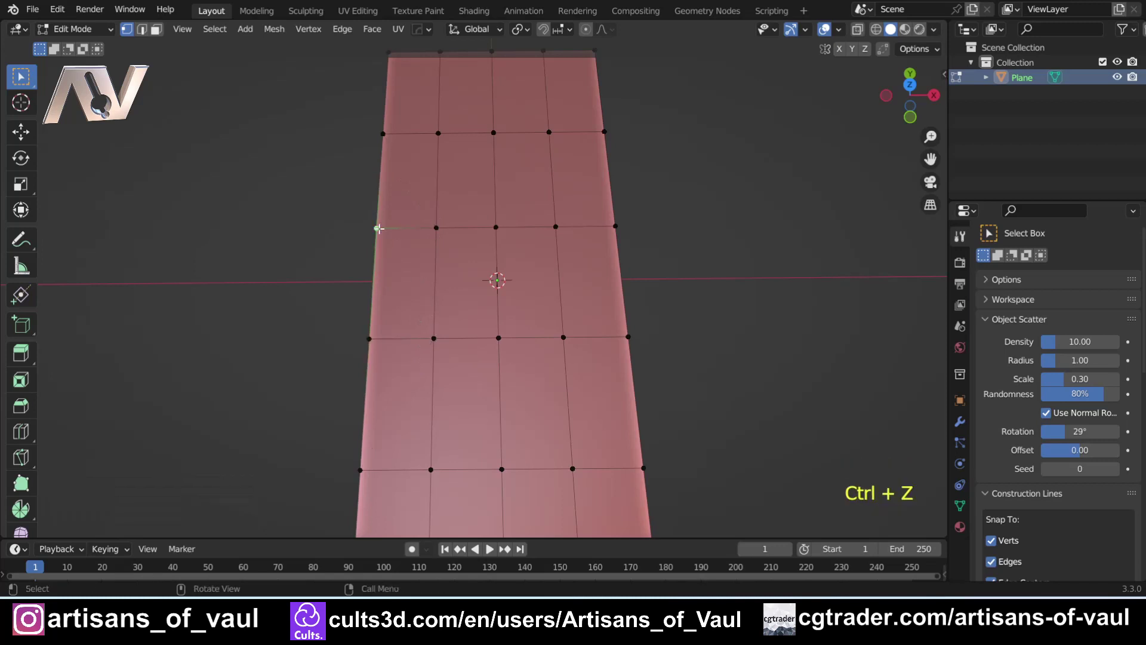
click(377, 226)
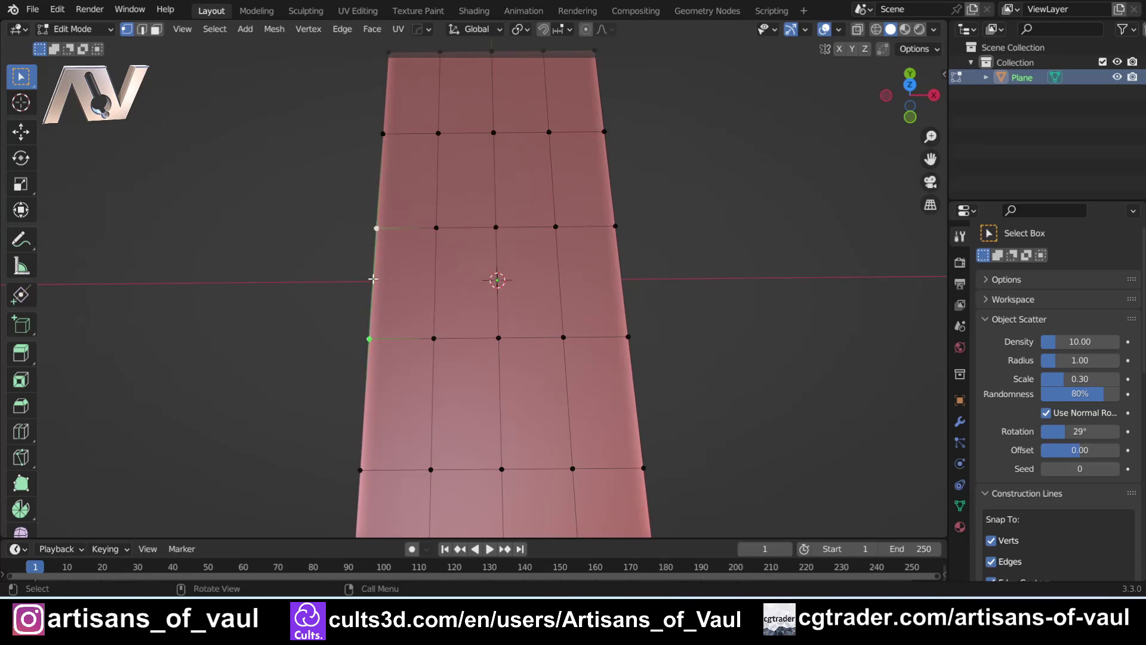
shift+click(365, 333)
Enable Auto Merge and slide left-edge vertices into their neighbours to merge them, then undo
click(882, 51)
key(g)
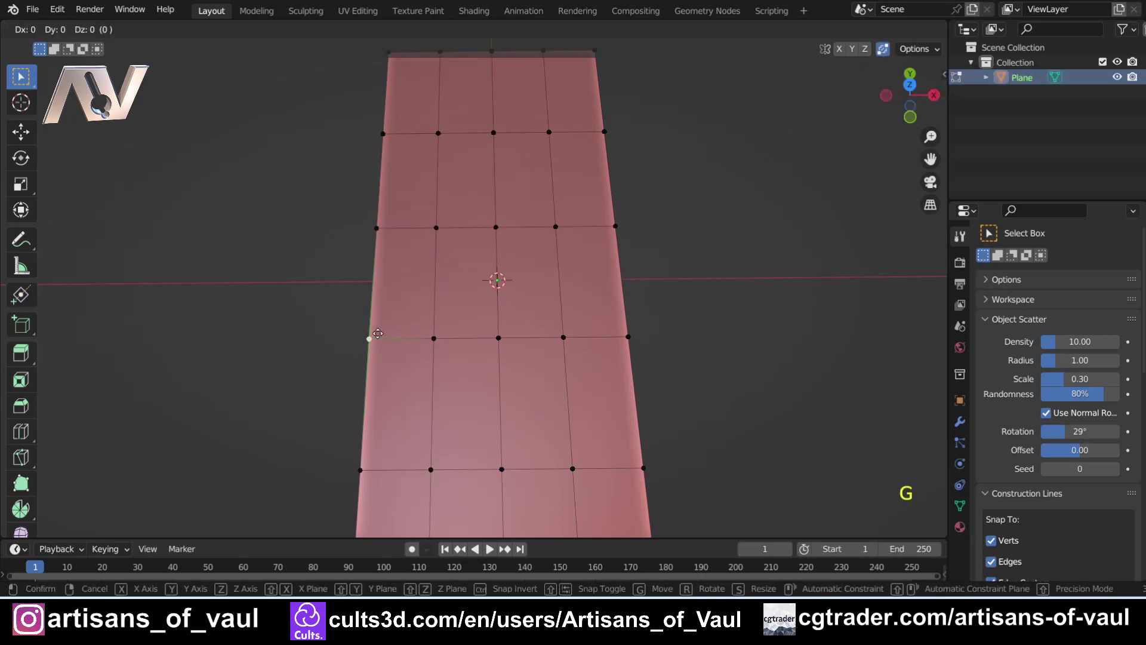
key(g)
click(353, 490)
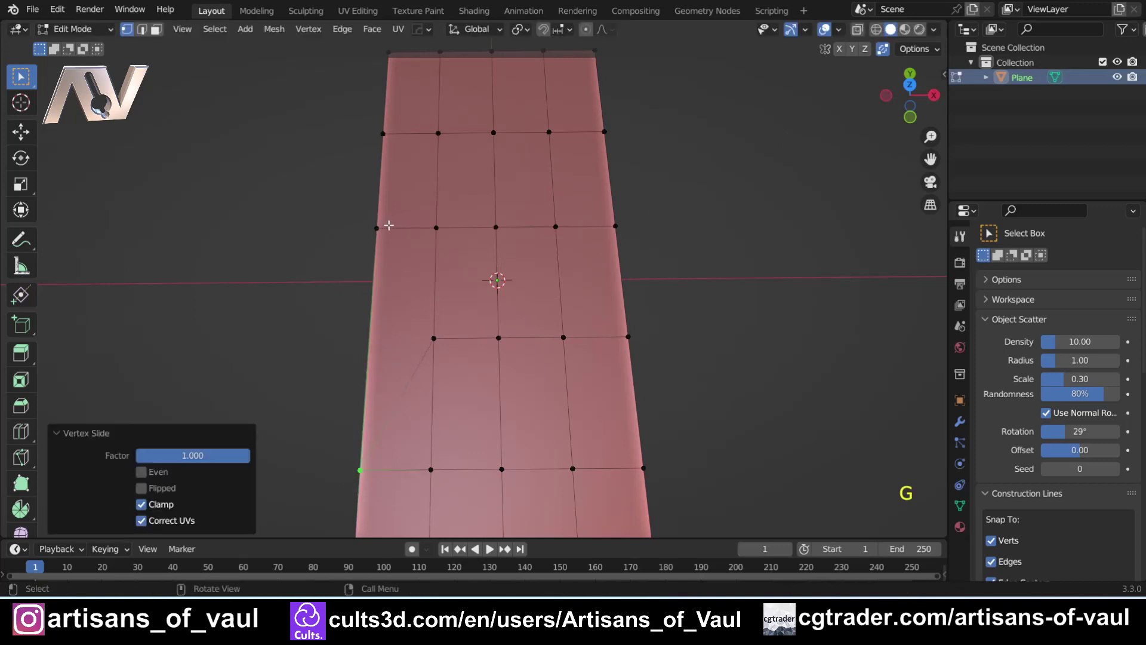
click(376, 229)
key(g)
key(g)
click(389, 108)
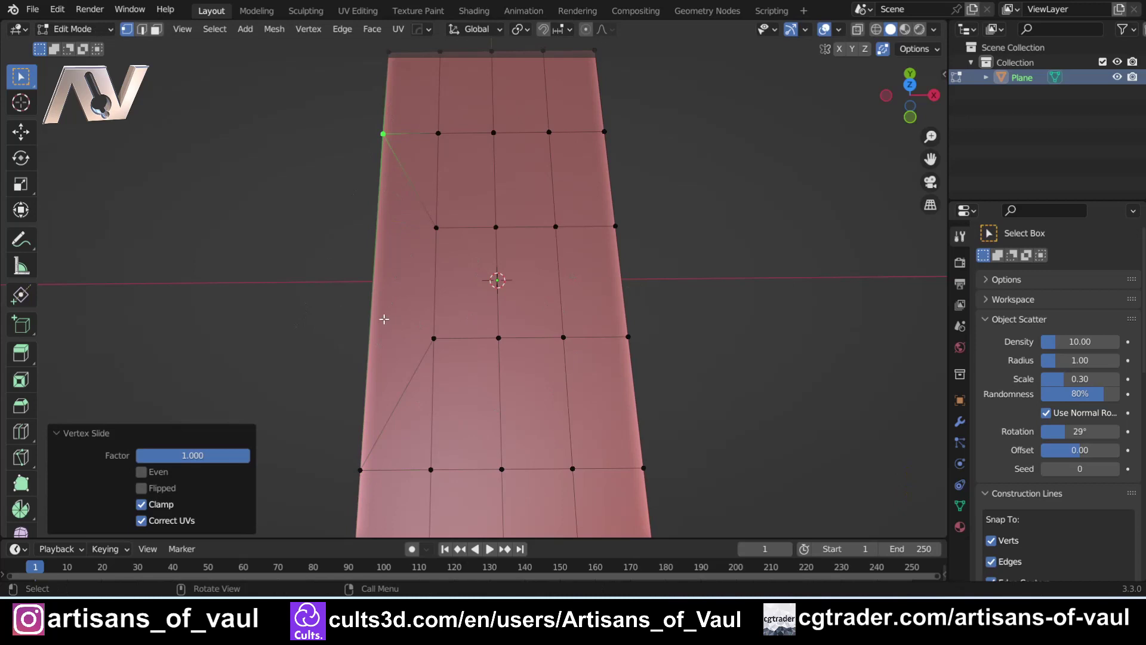
key(ctrl+z)
key(ctrl+z)
key(ctrl+z)
Box-select the two left-edge vertices and dissolve them with Face Split
drag(350, 230, 380, 360)
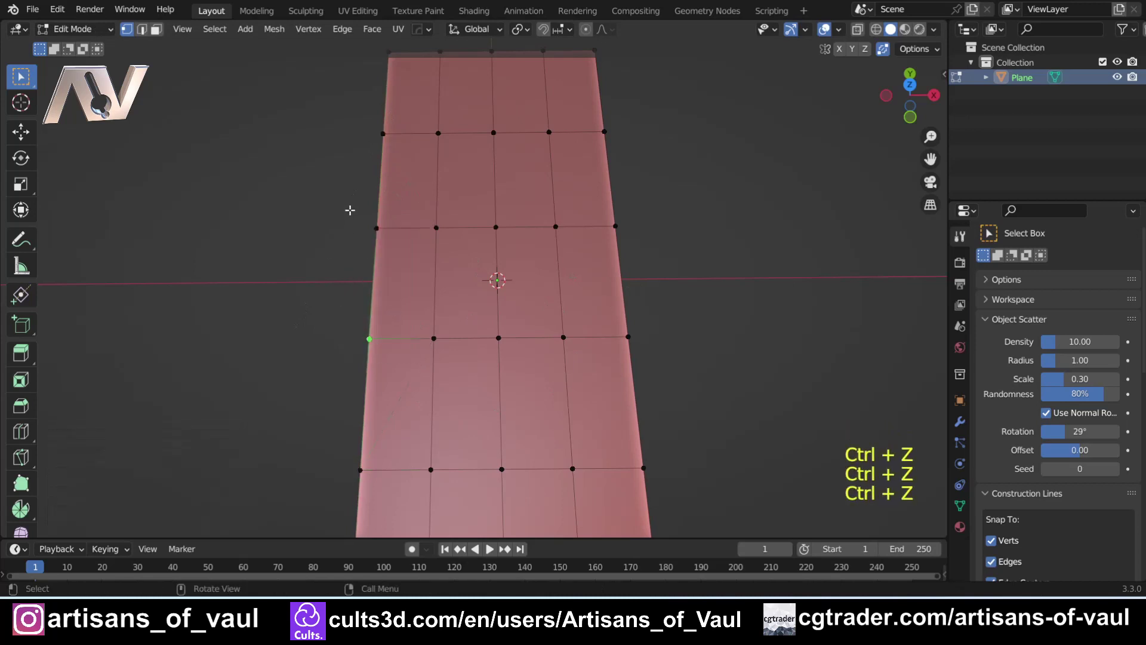
drag(351, 210, 398, 350)
key(x)
click(403, 347)
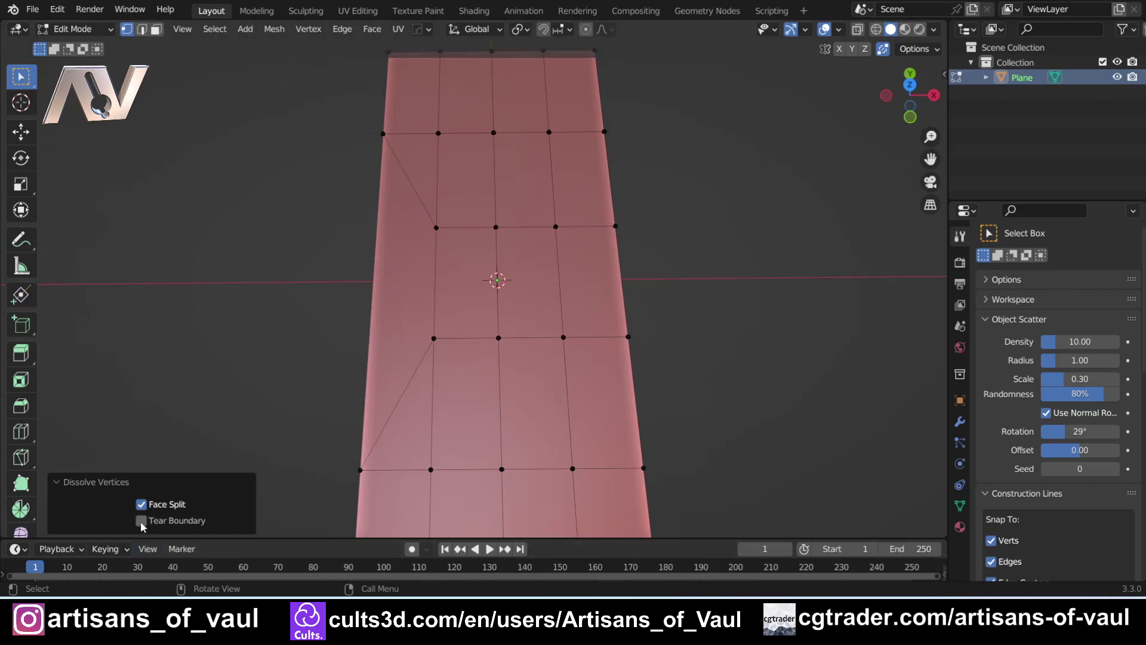
Try Tear Boundary, undo it, then annotate the left-edge vertices and undo the strokes
click(142, 521)
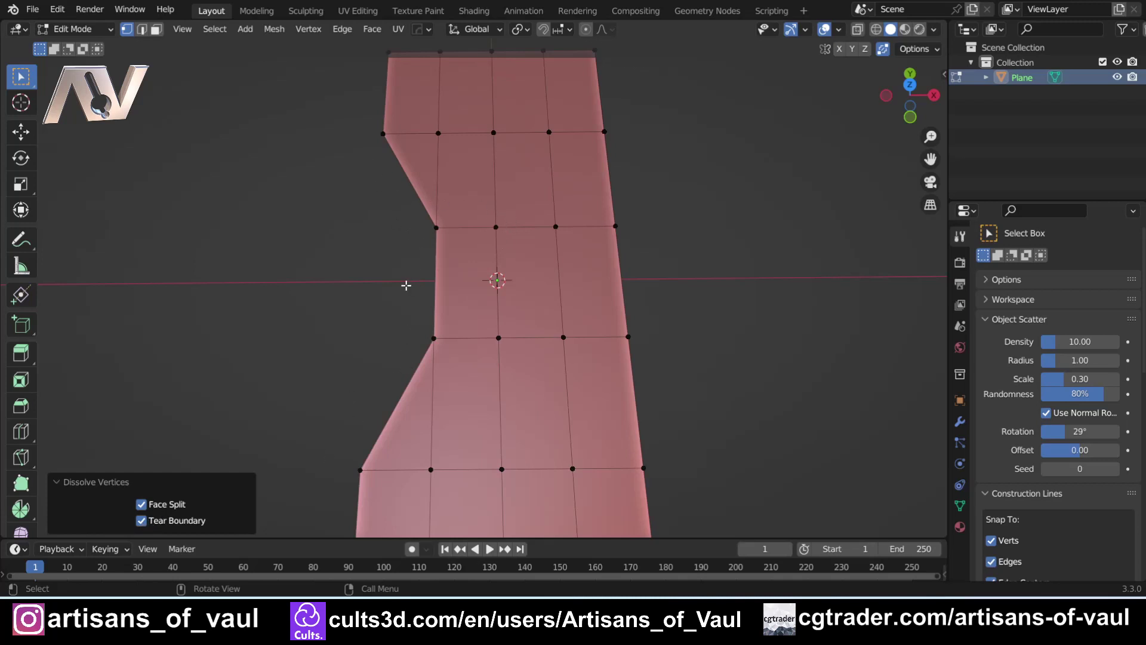
key(ctrl+z)
key(ctrl+z)
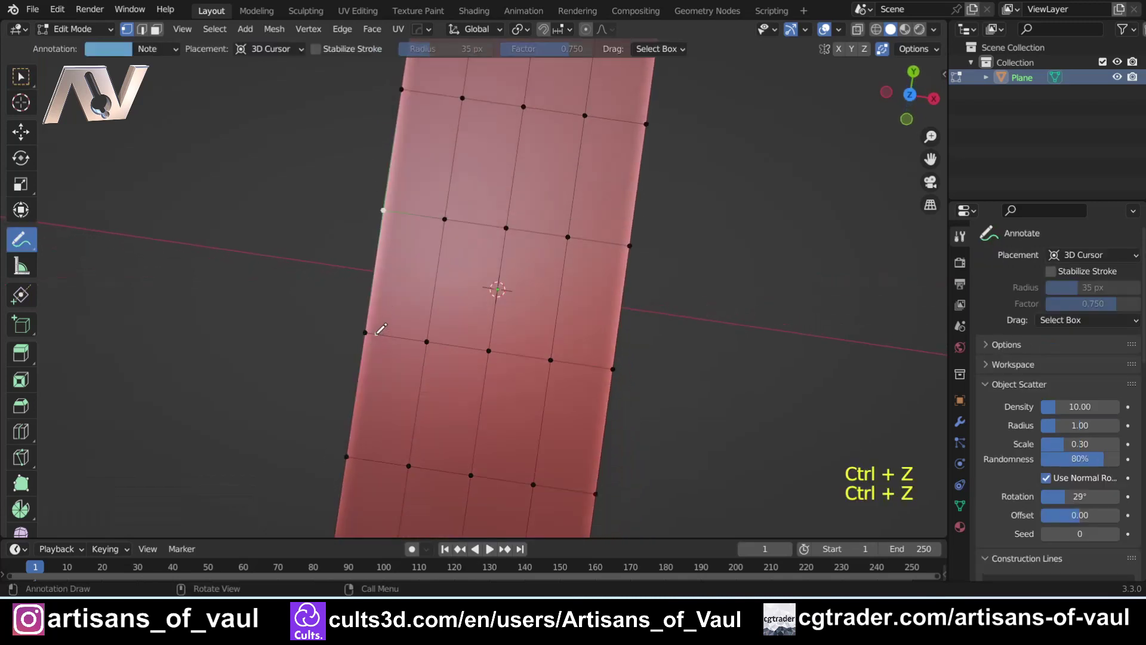
mouse_move(376, 333)
mouse_down()
mouse_move(358, 332)
mouse_move(350, 443)
mouse_move(355, 429)
mouse_up()
mouse_move(384, 203)
mouse_down()
mouse_move(395, 141)
mouse_move(403, 152)
mouse_up()
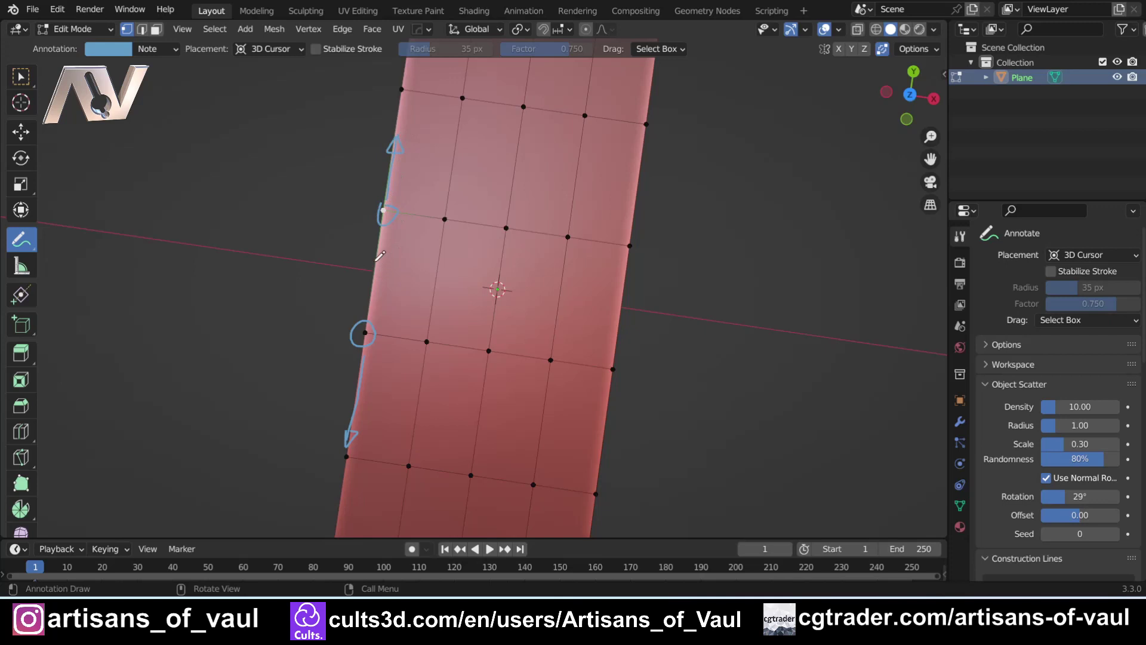
mouse_move(370, 262)
mouse_down()
mouse_move(379, 275)
mouse_move(383, 262)
mouse_up()
mouse_move(407, 260)
mouse_down()
mouse_move(411, 286)
mouse_move(399, 279)
mouse_up()
key(ctrl+z)
key(ctrl+z)
key(ctrl+z)
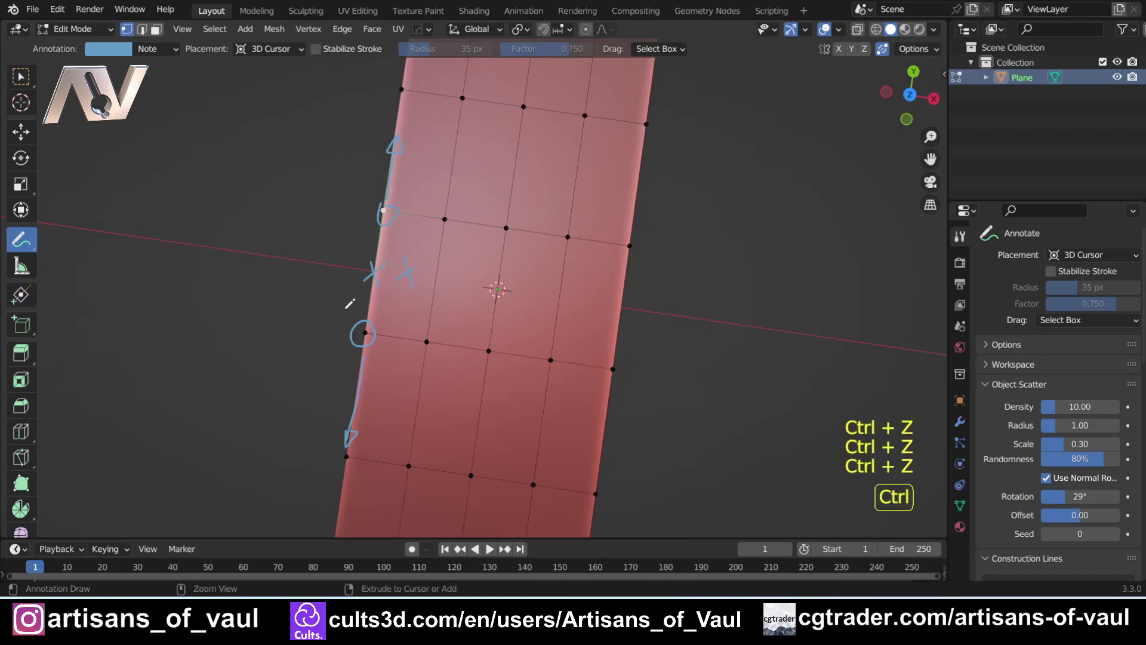
Dissolve the two left-edge vertices again with Face Split and Tear Boundary both on
key(w)
drag(315, 190, 391, 358)
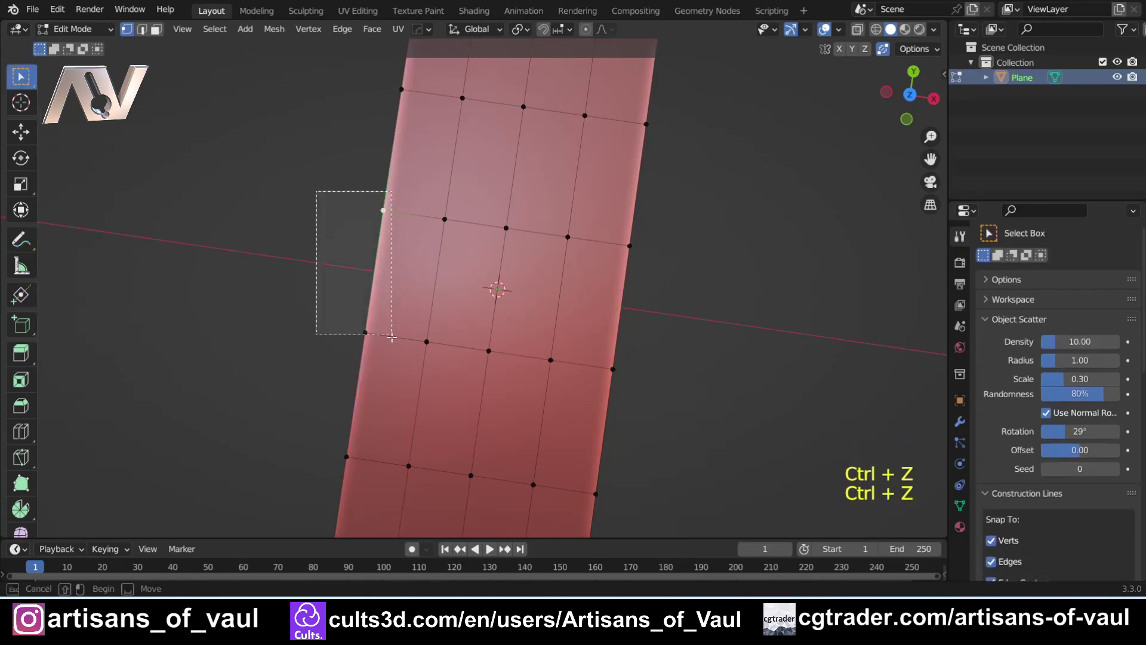
key(x)
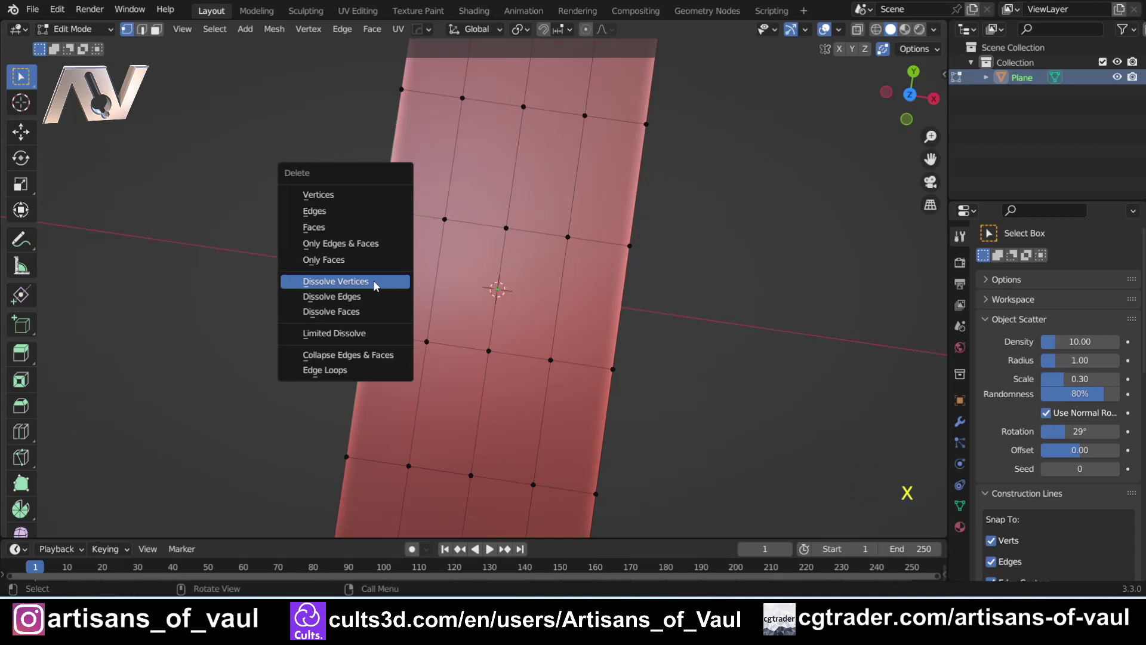
click(375, 286)
click(168, 505)
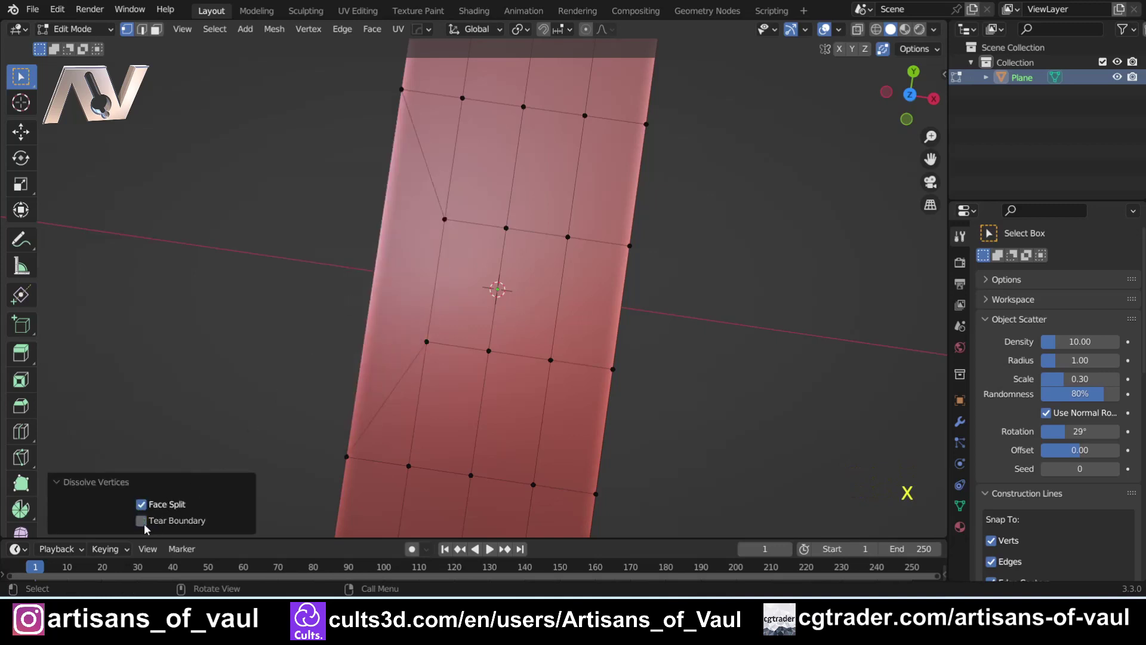
click(141, 520)
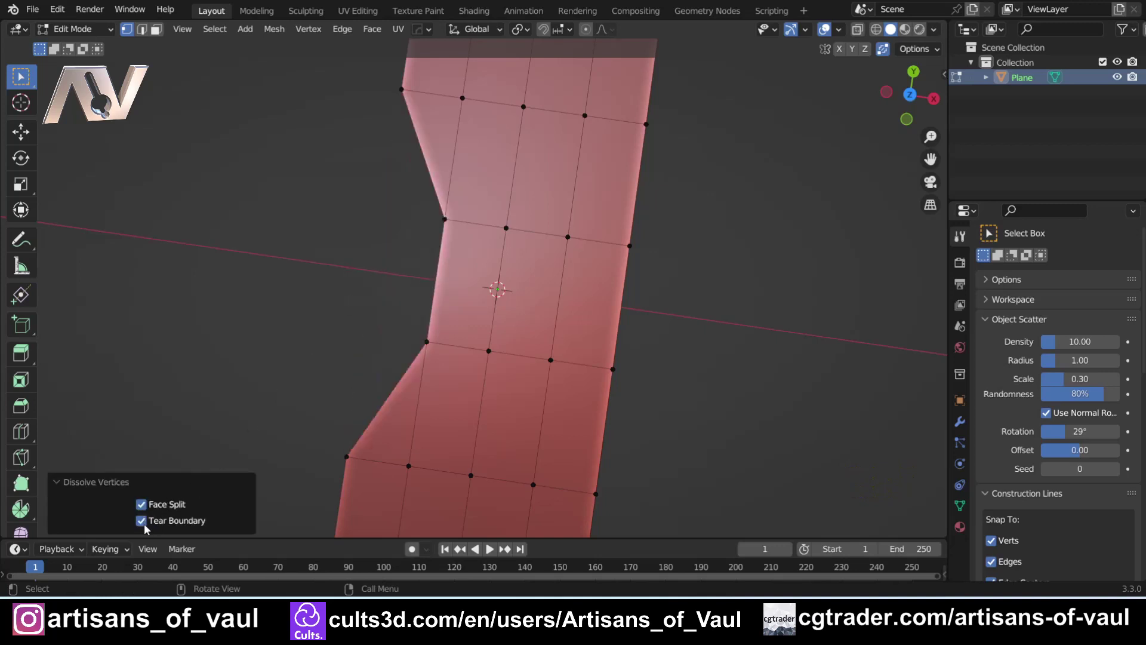
scroll(378, 370, down, 5)
mouse_move(378, 371)
middle_down()
mouse_move(404, 332)
mouse_move(398, 364)
middle_up()
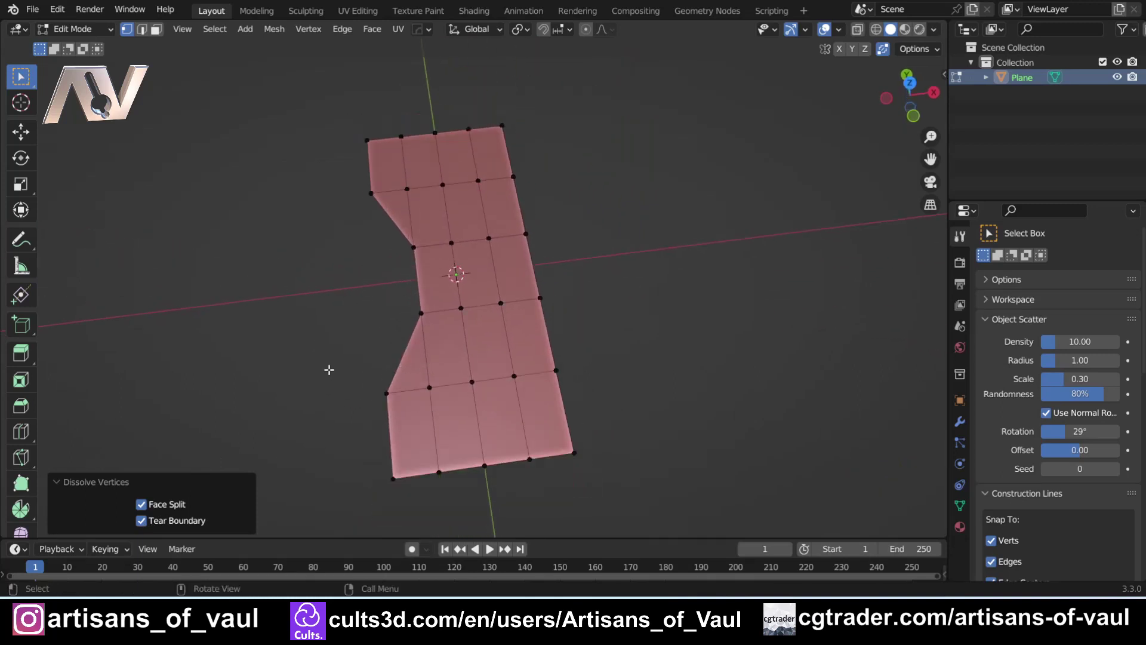
mouse_move(329, 369)
middle_down()
mouse_move(376, 320)
mouse_move(399, 370)
mouse_move(384, 326)
middle_up()
Undo the dissolve, select all, and extrude the plane upward into a tall box
key(ctrl+z)
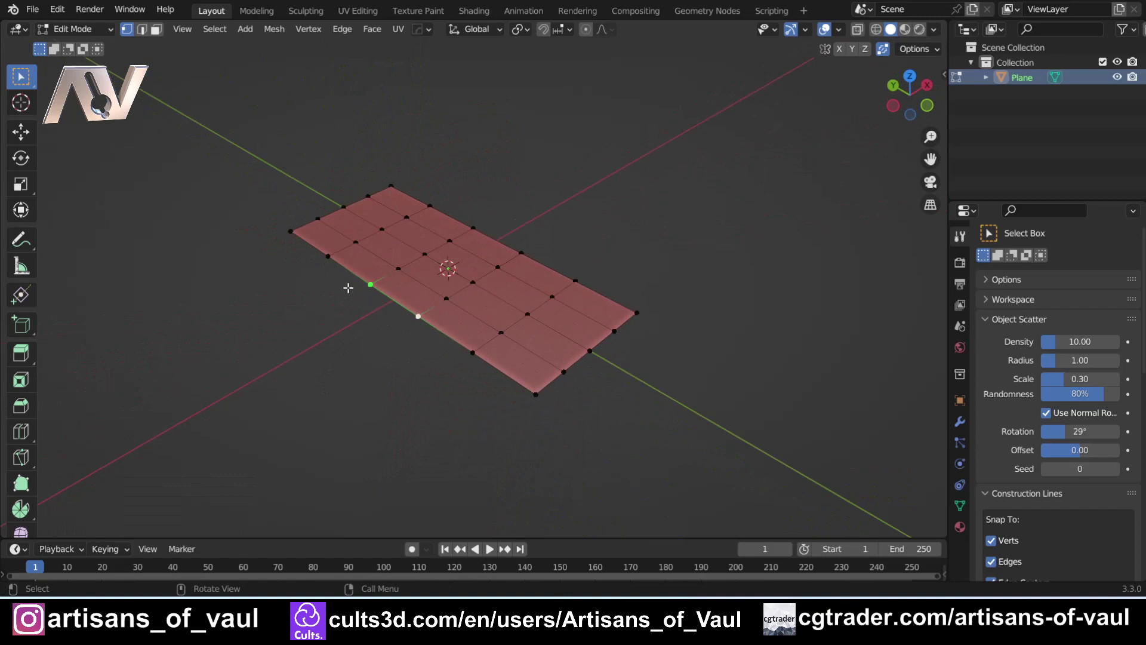
key(a)
key(e)
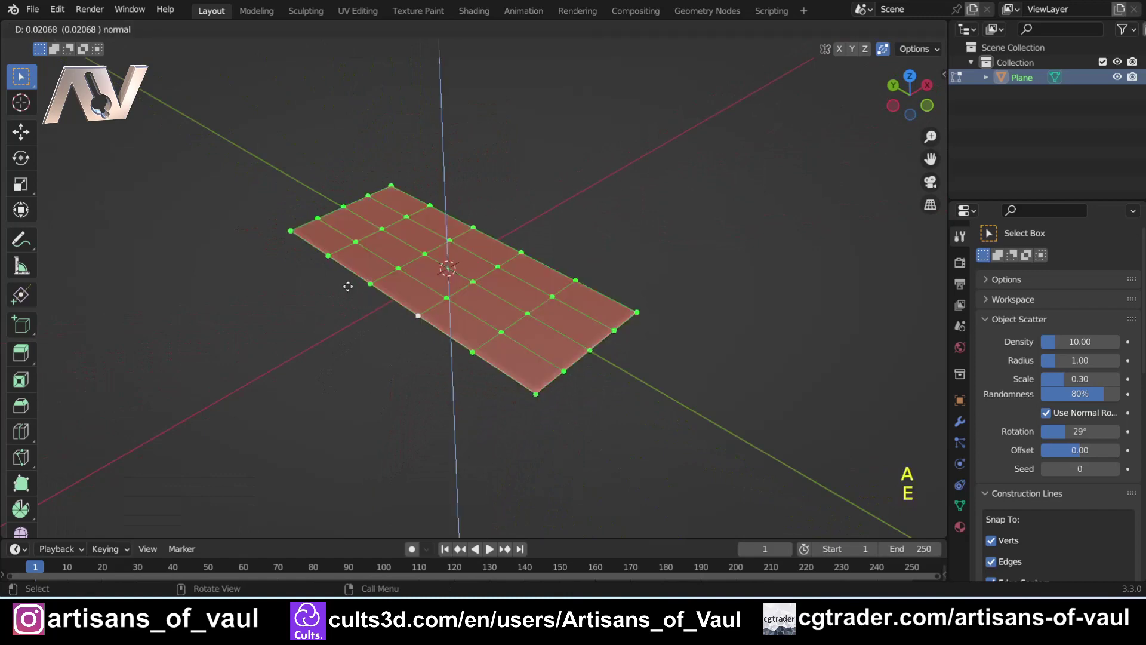
click(357, 121)
middle_drag(357, 121, 382, 203)
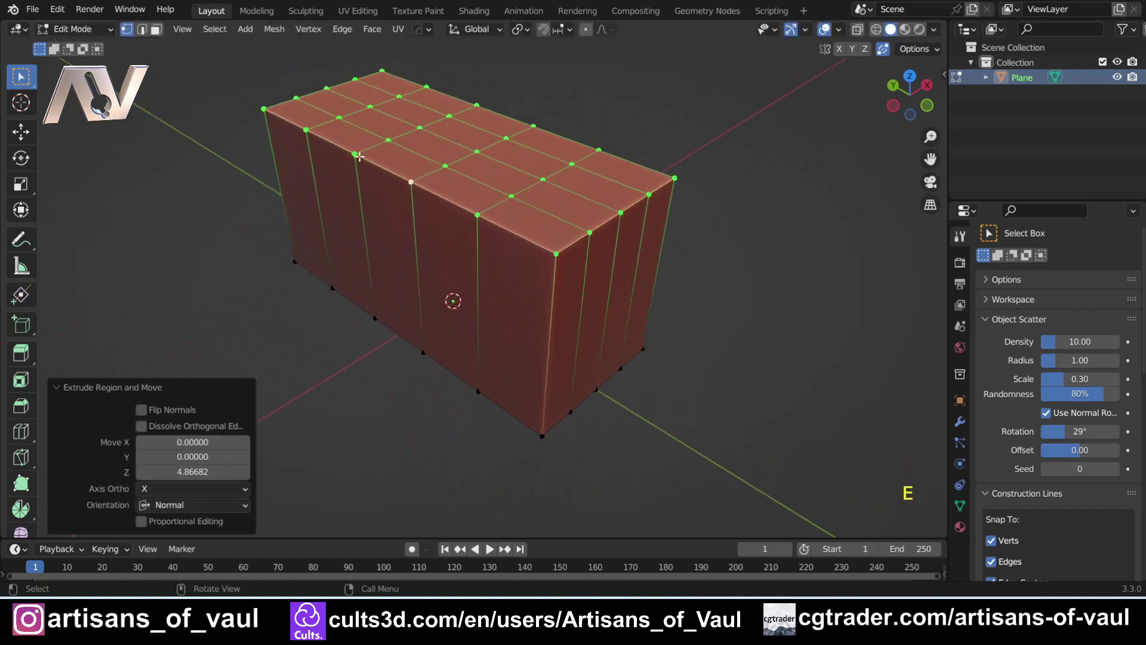
Select one column of side vertices on the box and dissolve them
click(410, 182)
shift+click(423, 352)
shift+click(356, 154)
shift+click(375, 318)
mouse_move(405, 283)
middle_down()
mouse_move(351, 299)
mouse_move(402, 324)
middle_up()
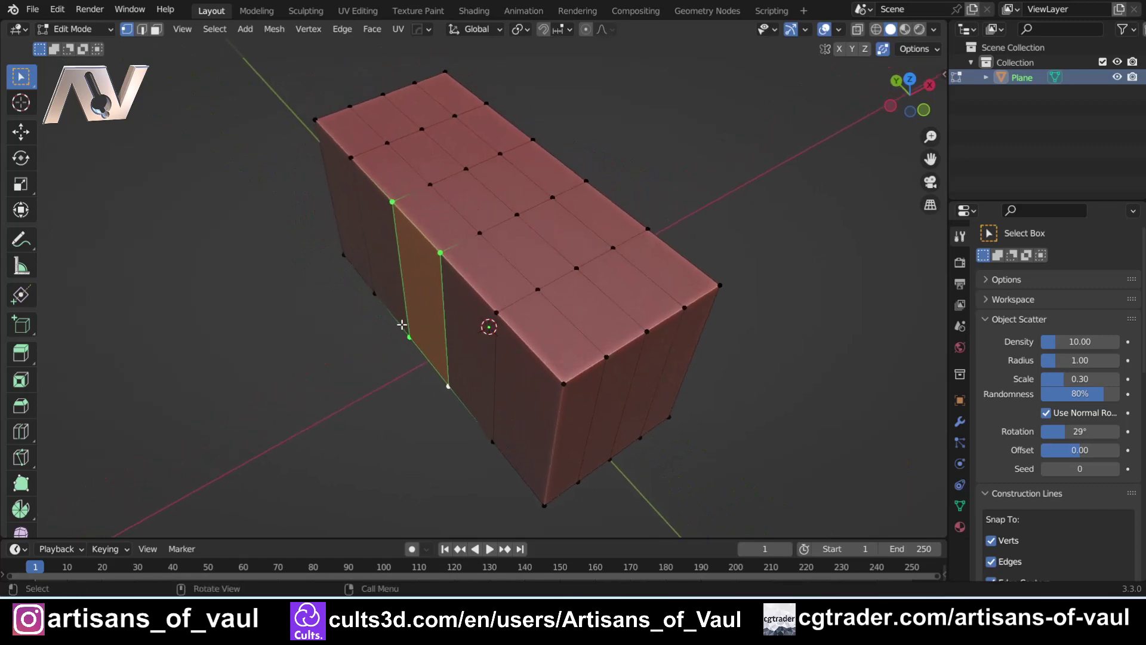
key(x)
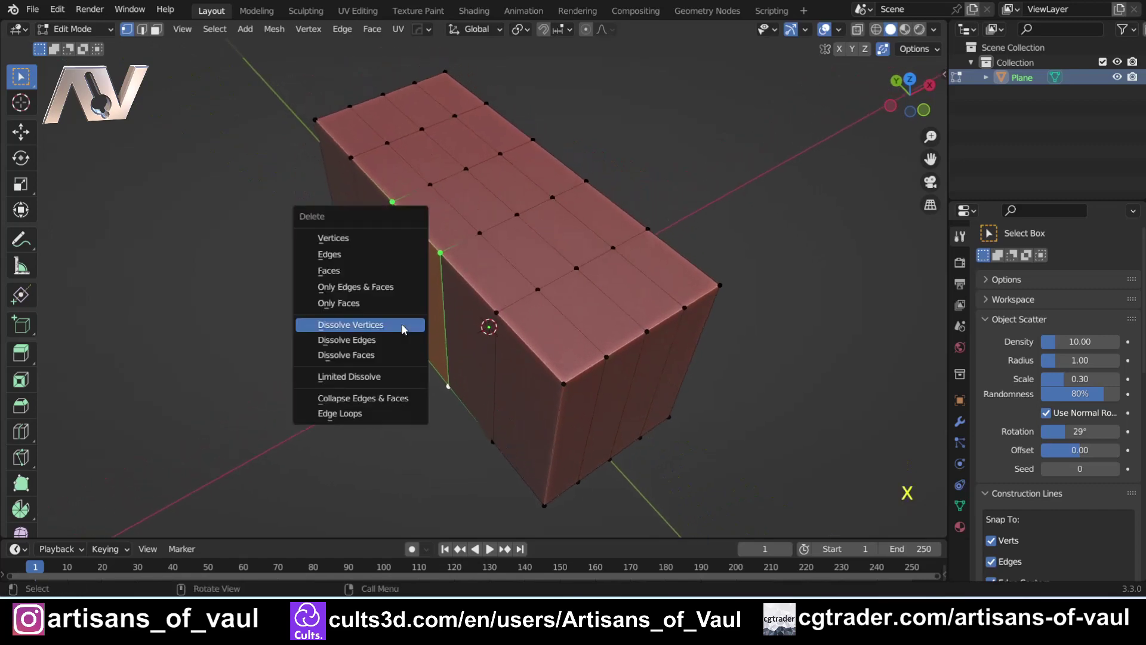
click(403, 325)
mouse_move(402, 325)
middle_down()
mouse_move(394, 267)
mouse_move(473, 217)
mouse_move(525, 256)
mouse_move(478, 303)
middle_up()
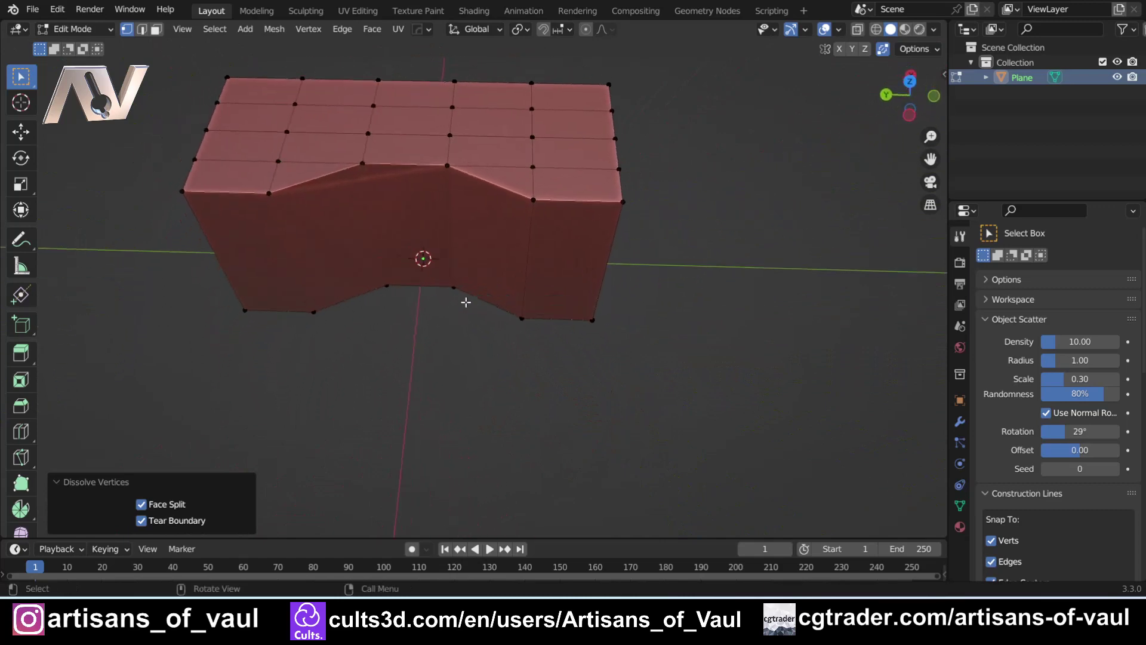
scroll(392, 360, up, 2)
mouse_move(350, 269)
shift+middle_down()
mouse_move(391, 361)
mouse_move(362, 294)
mouse_move(371, 243)
mouse_move(403, 203)
mouse_move(387, 361)
mouse_move(413, 272)
mouse_move(442, 335)
mouse_move(404, 313)
shift+middle_up()
Try face and edge selection modes on the dented side, then undo
key(ctrl+Tab)
click(532, 307)
click(398, 271)
key(ctrl+Tab)
click(396, 406)
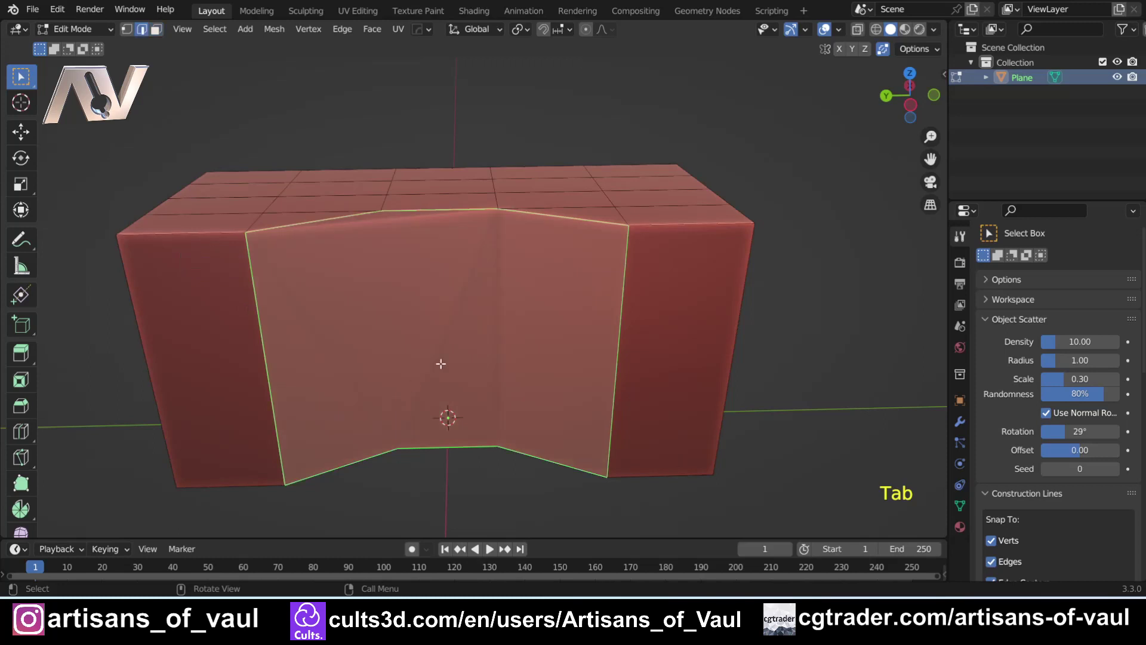
key(ctrl+z)
key(ctrl+z)
key(ctrl+z)
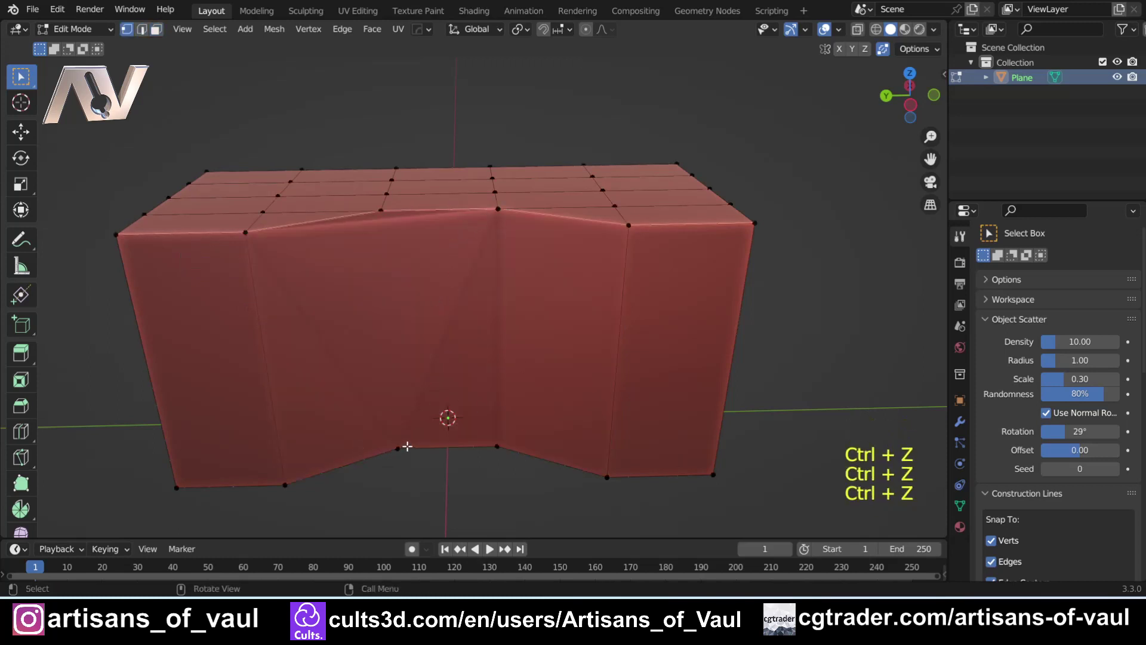
Join the dent's top and bottom vertex pairs with two new edges using J
click(407, 446)
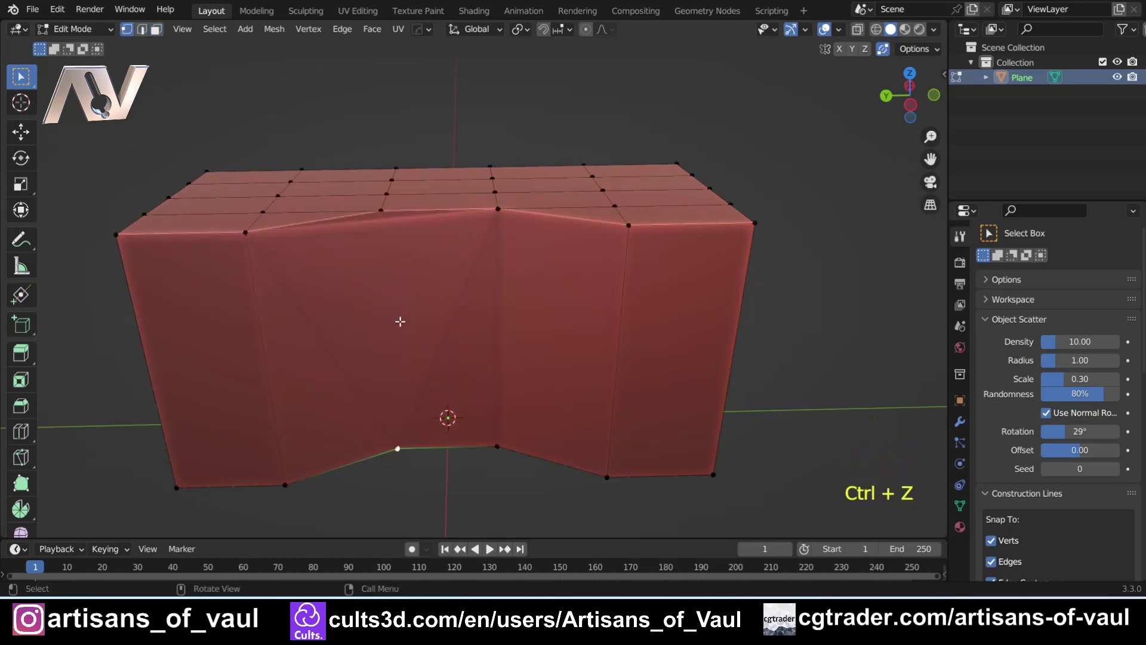
shift+click(380, 209)
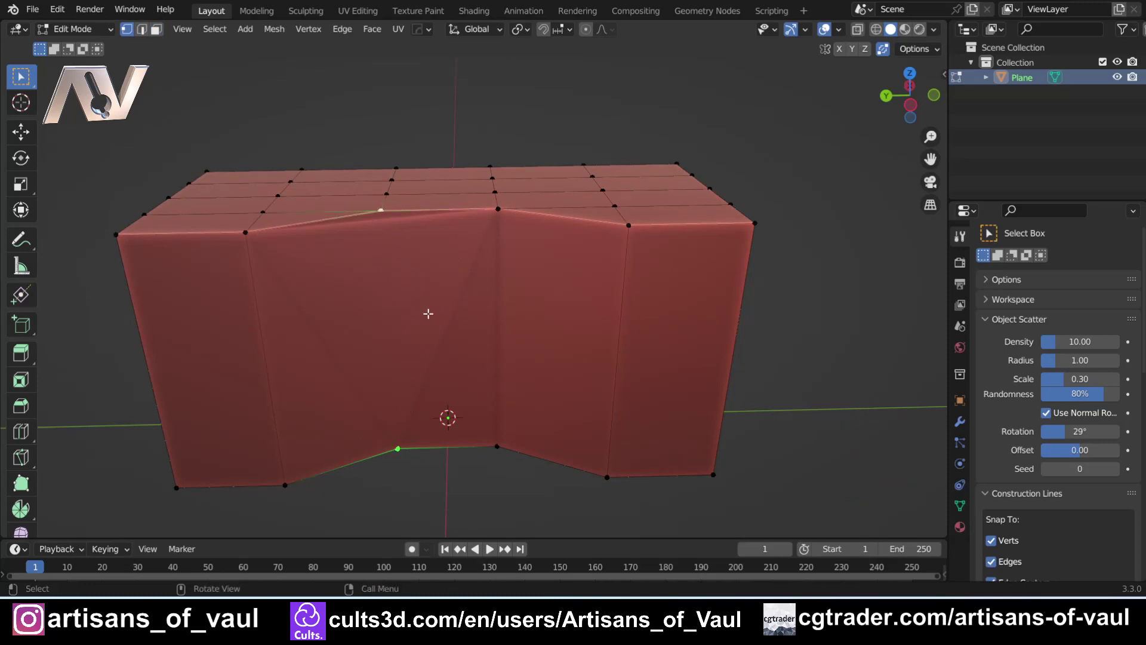
key(j)
click(488, 231)
shift+click(496, 403)
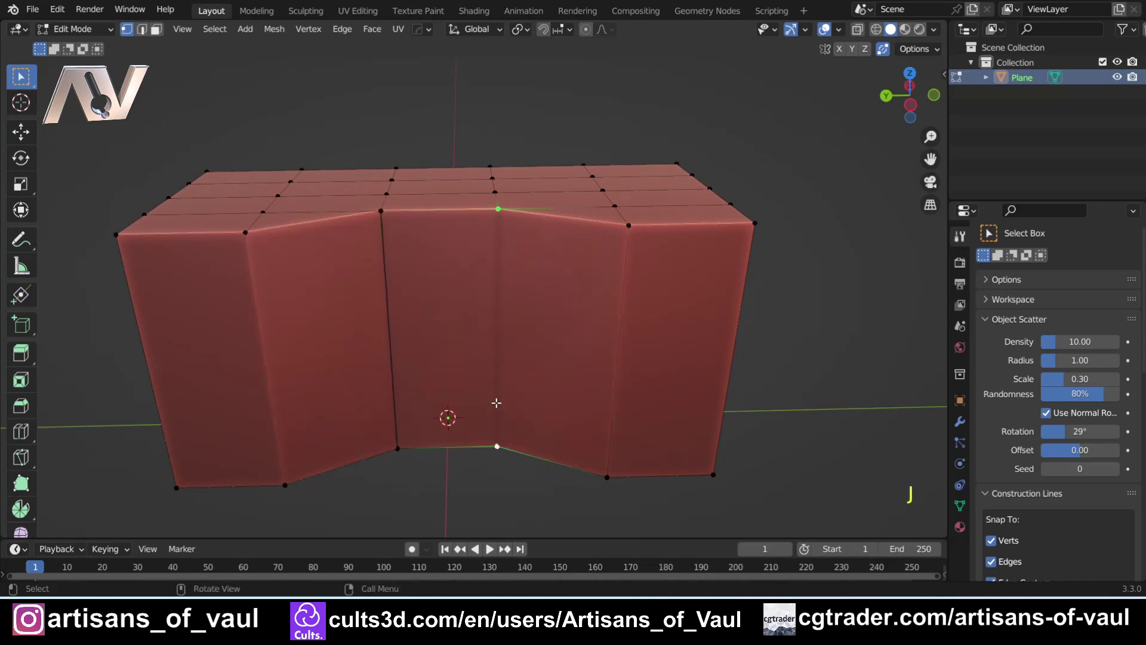
key(j)
middle_drag(472, 332, 349, 329)
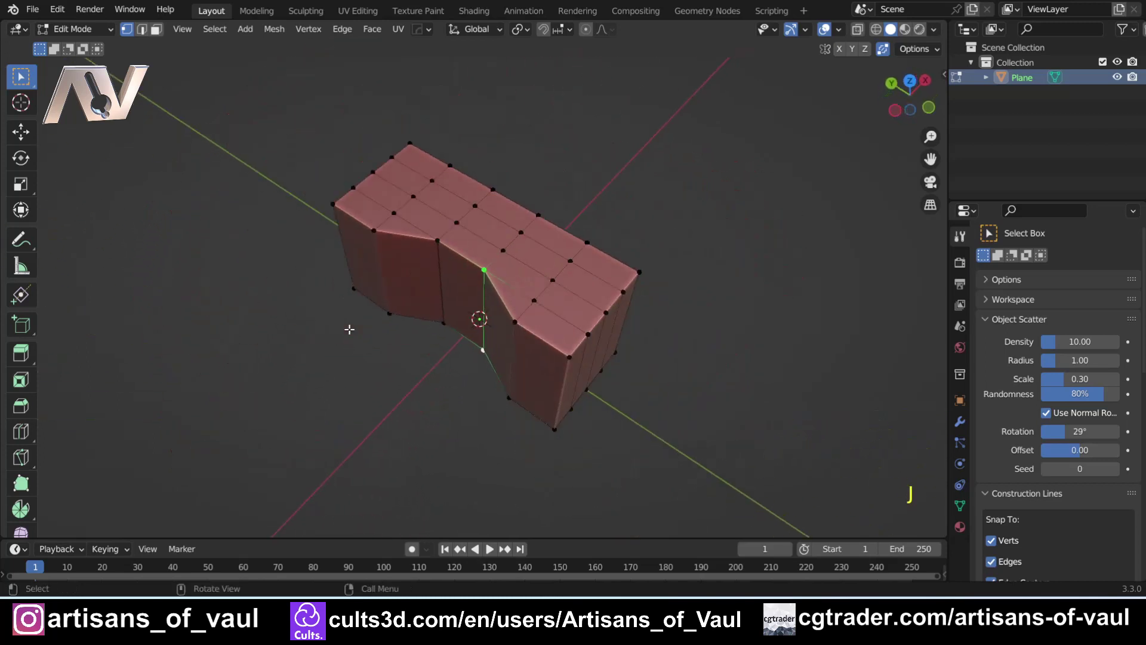
Undo all changes back to the flat subdivided plane
key(Tab)
scroll(359, 315, up, 4)
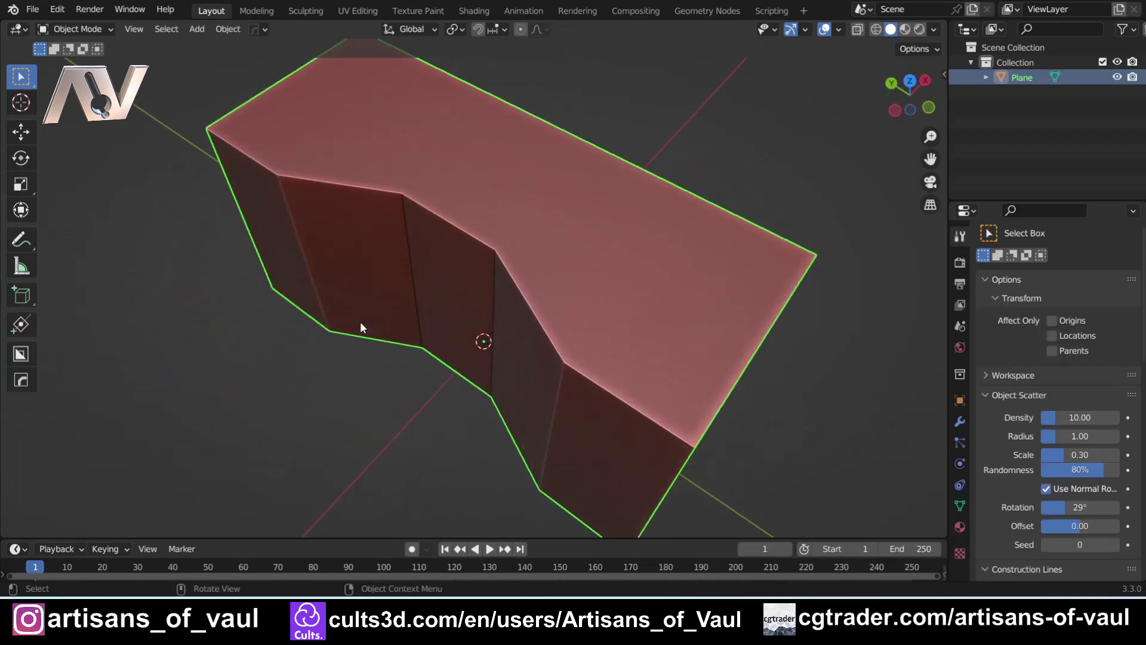
key(ctrl+z)
key(ctrl+z)
key(ctrl+z)
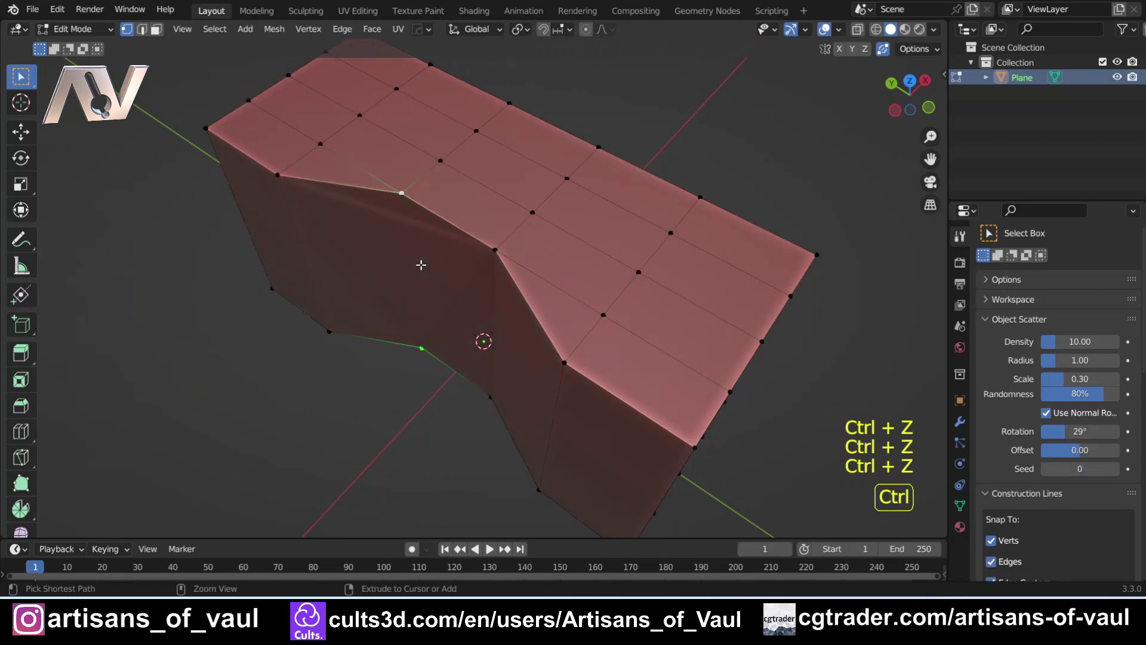
key(ctrl+z)
key(ctrl+z)
key(ctrl+z)
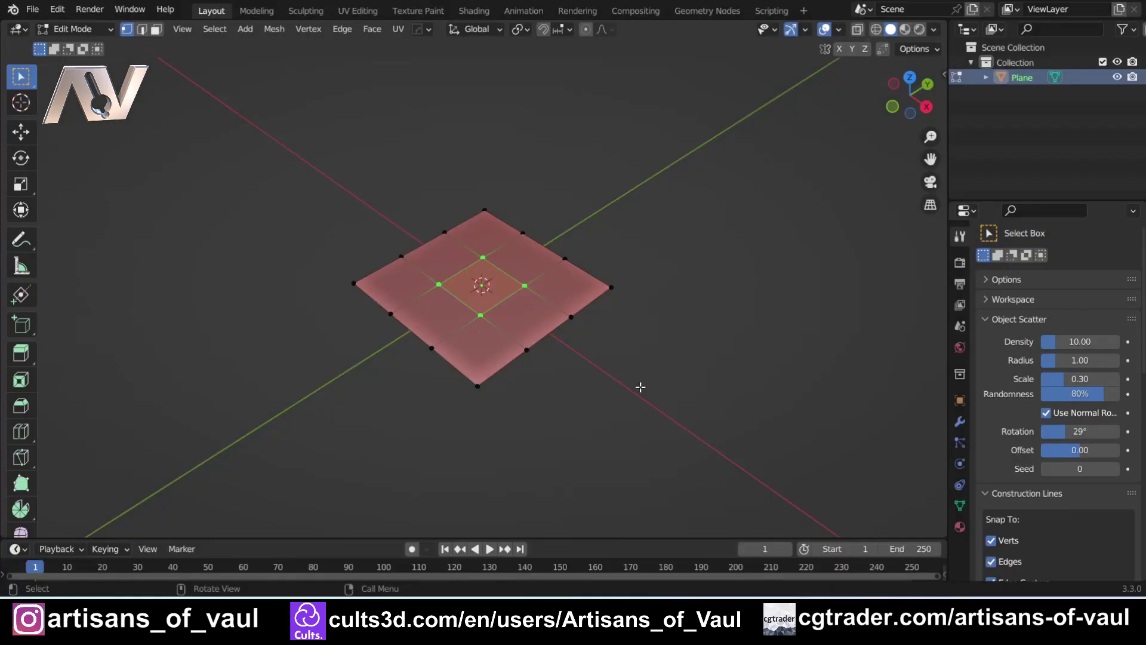
key(ctrl+z)
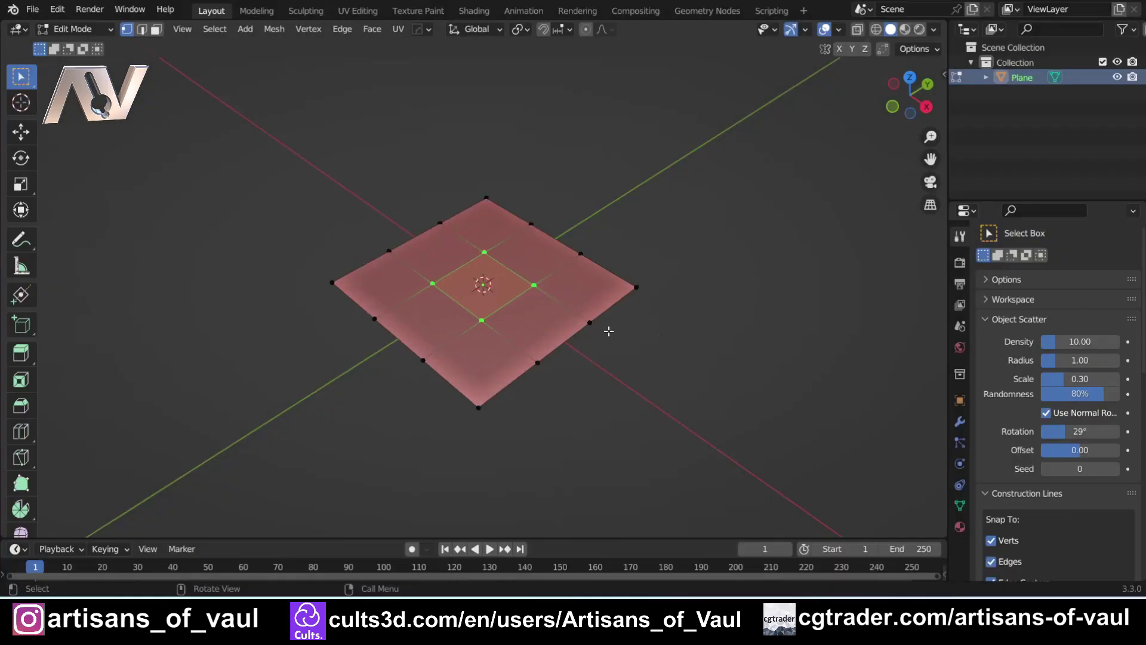
Dissolve the selected inner vertices via the X menu, then with the Ctrl+X shortcut
mouse_move(568, 289)
middle_down()
mouse_move(542, 282)
mouse_move(524, 295)
middle_up()
scroll(541, 281, up, 2)
key(x)
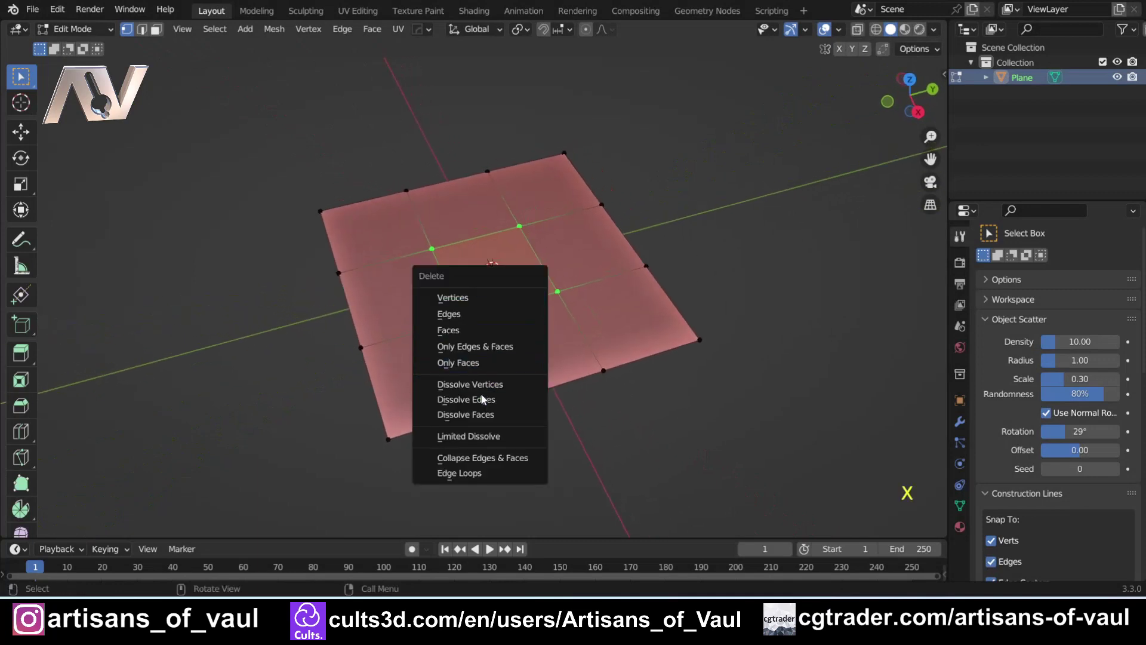
click(484, 383)
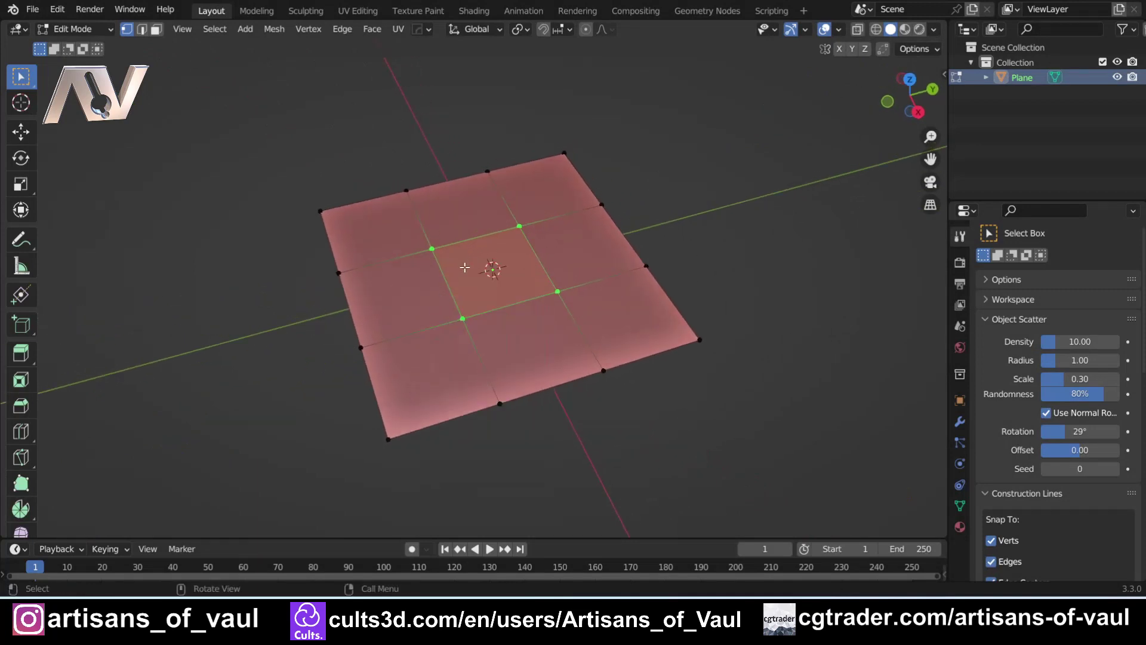
mouse_move(442, 289)
middle_down()
mouse_move(513, 241)
mouse_move(546, 293)
middle_up()
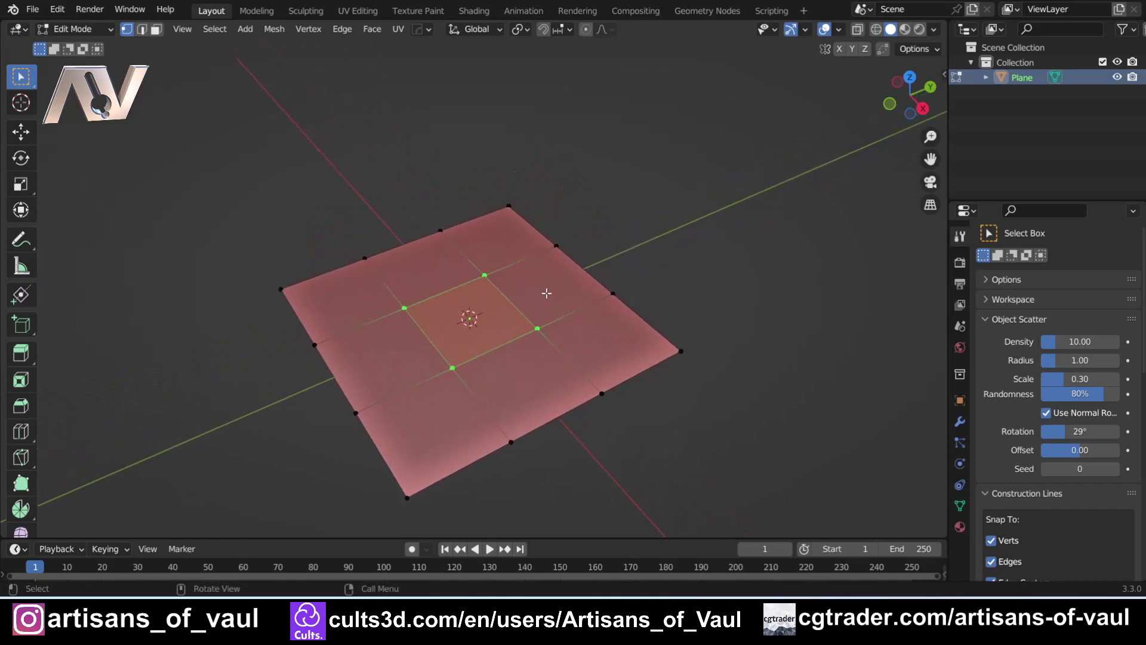
key(ctrl)
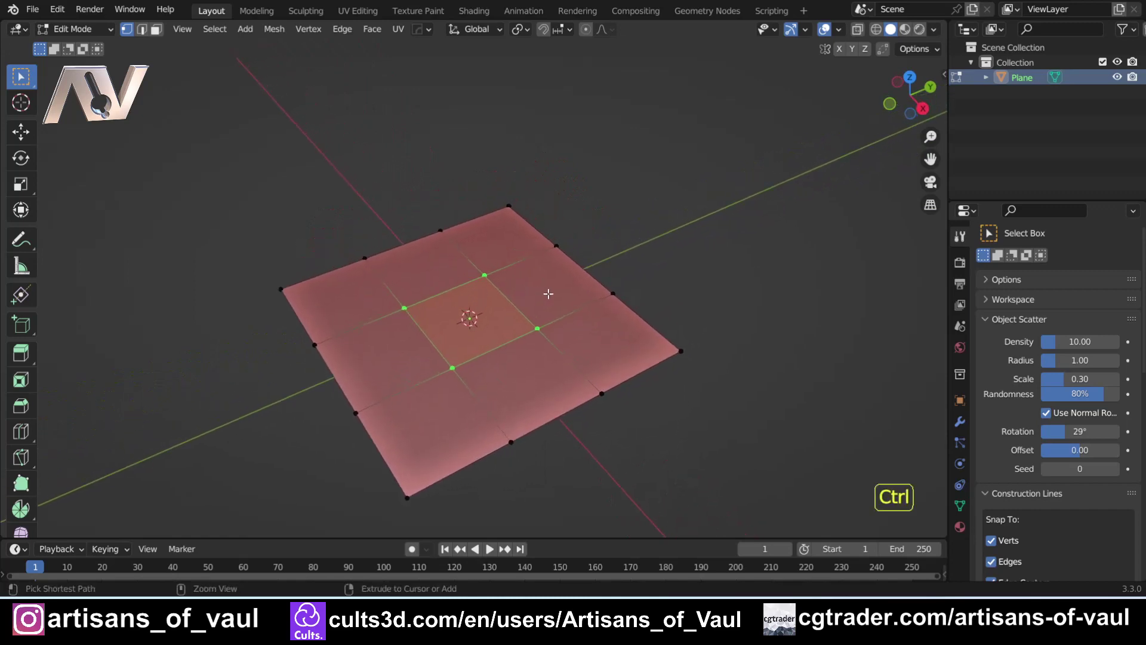
key(ctrl+x)
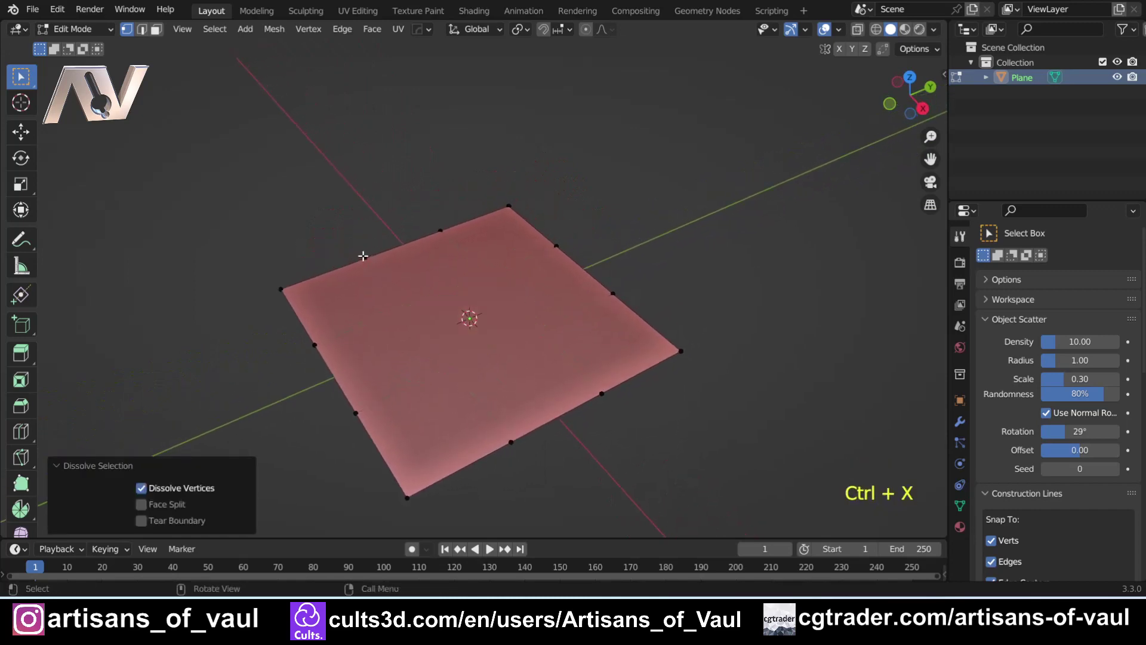
Dissolve each border edge's midpoint vertices with Ctrl+X, then undo back to the full grid
click(440, 230)
key(ctrl+x)
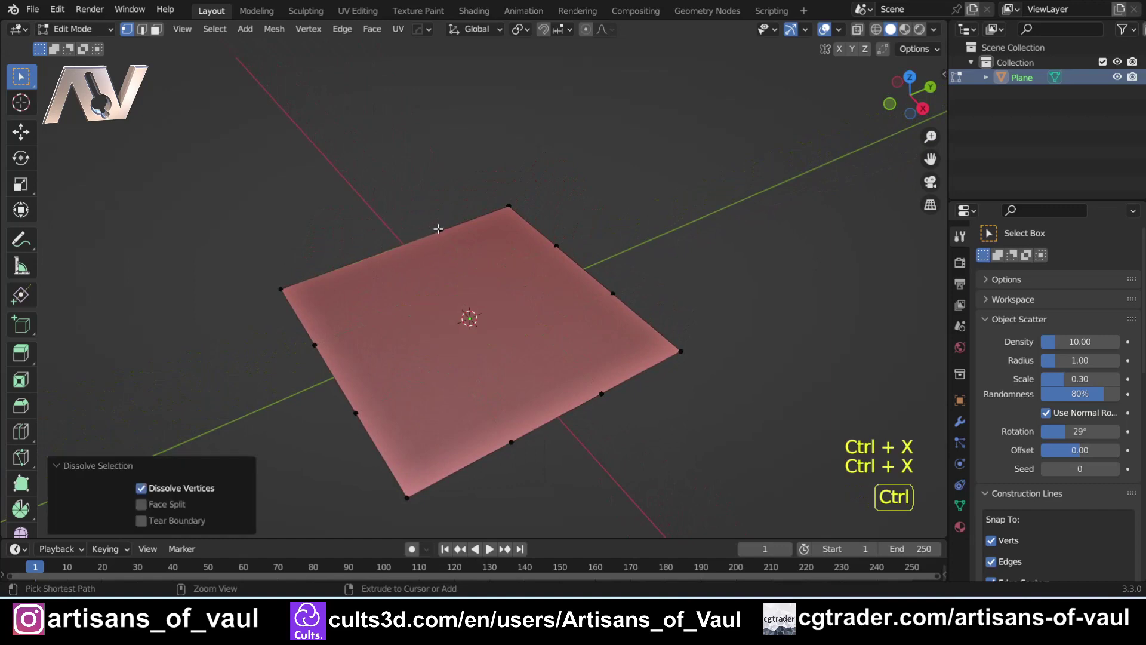
click(557, 245)
key(ctrl+x)
click(604, 291)
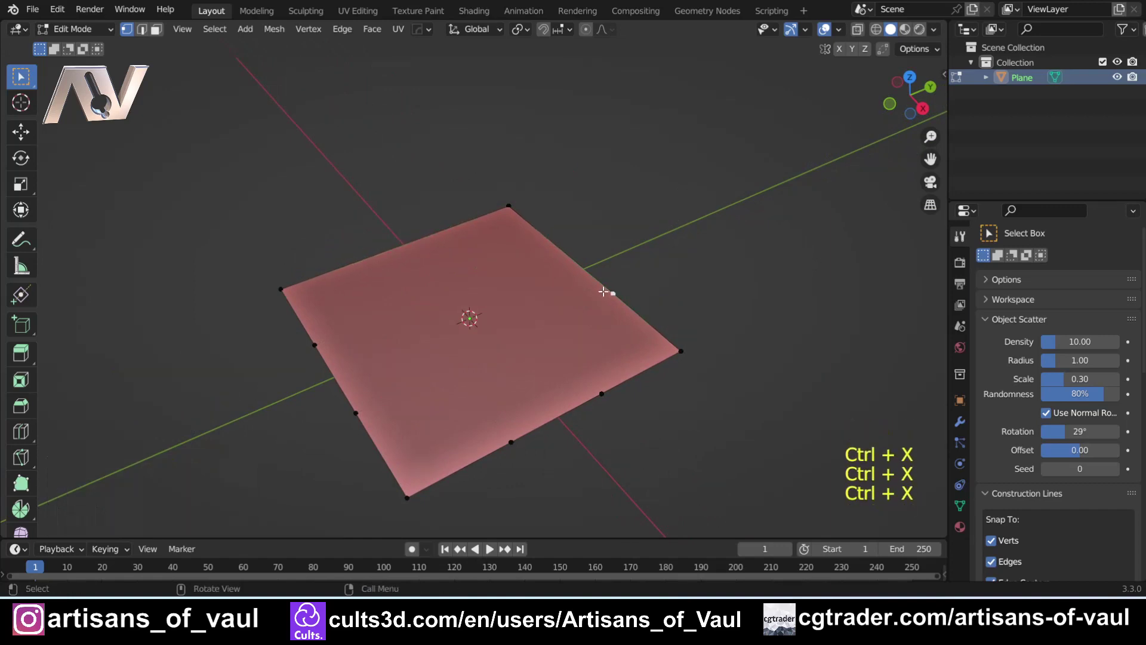
key(ctrl+x)
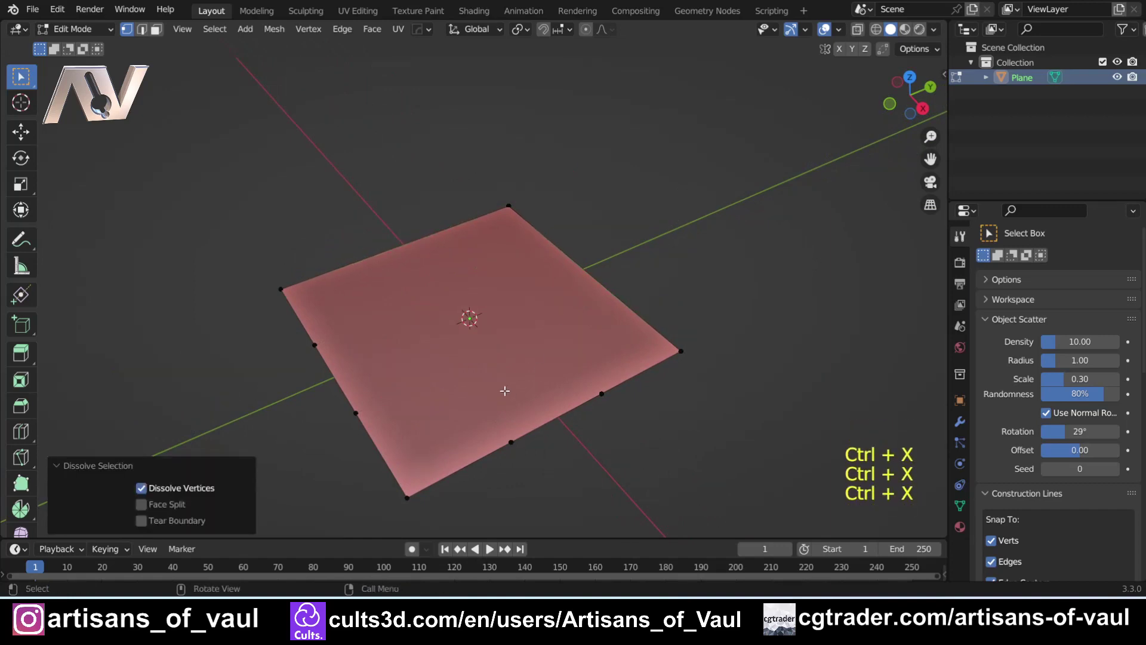
drag(502, 389, 615, 461)
key(ctrl+x)
drag(295, 340, 415, 457)
key(ctrl+x)
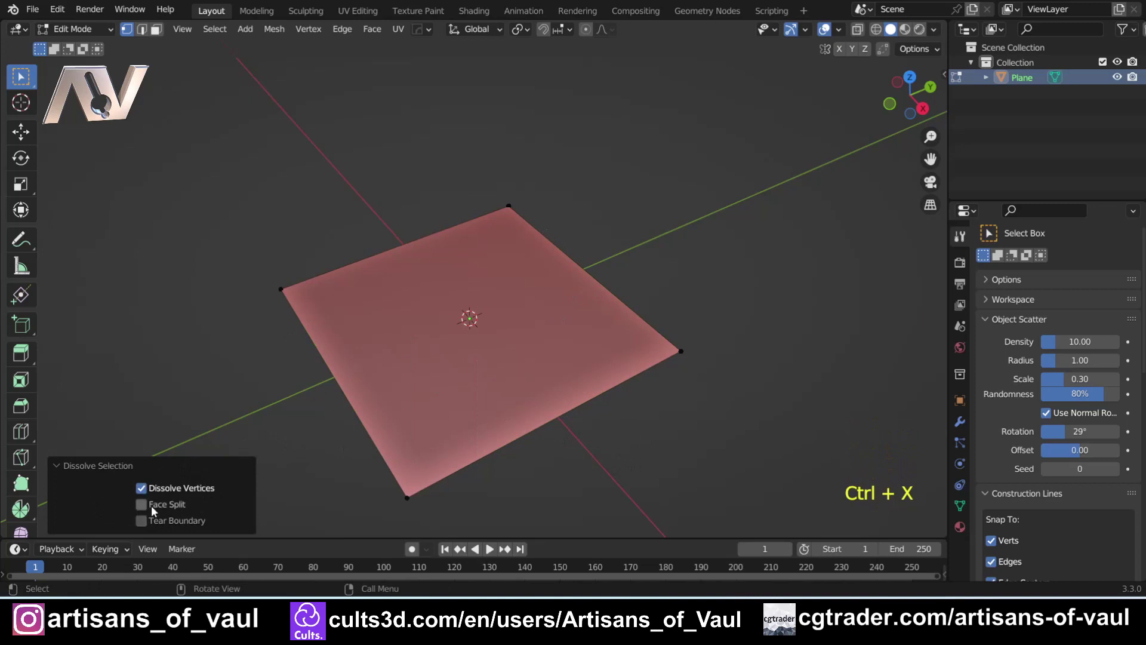
key(ctrl+z)
key(ctrl+z)
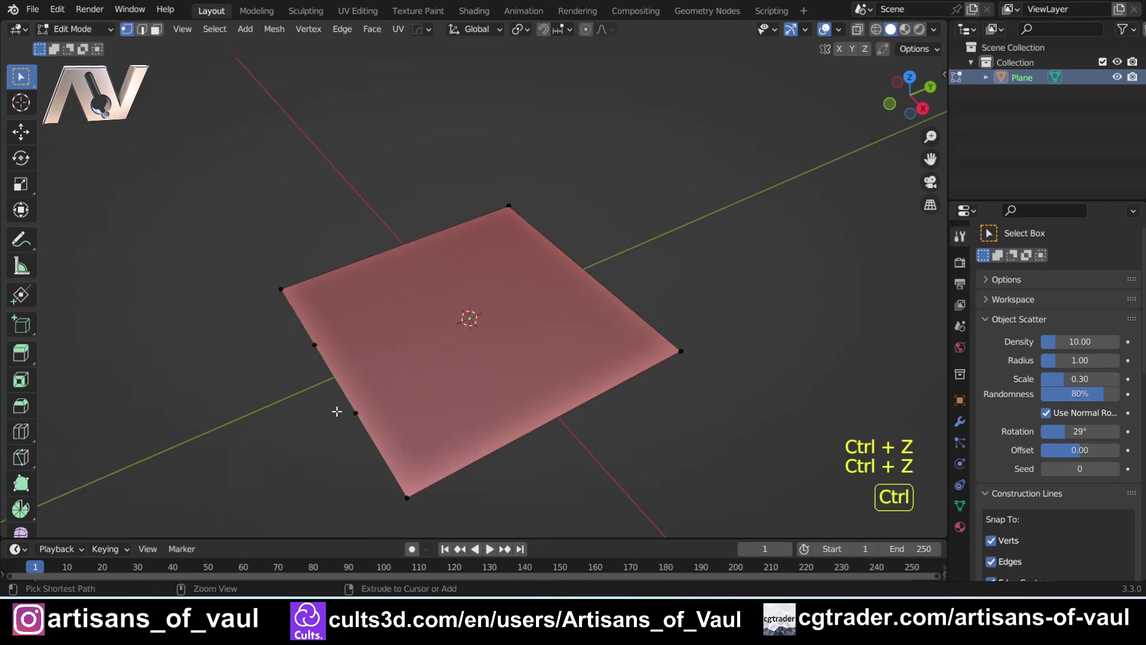
key(ctrl+z)
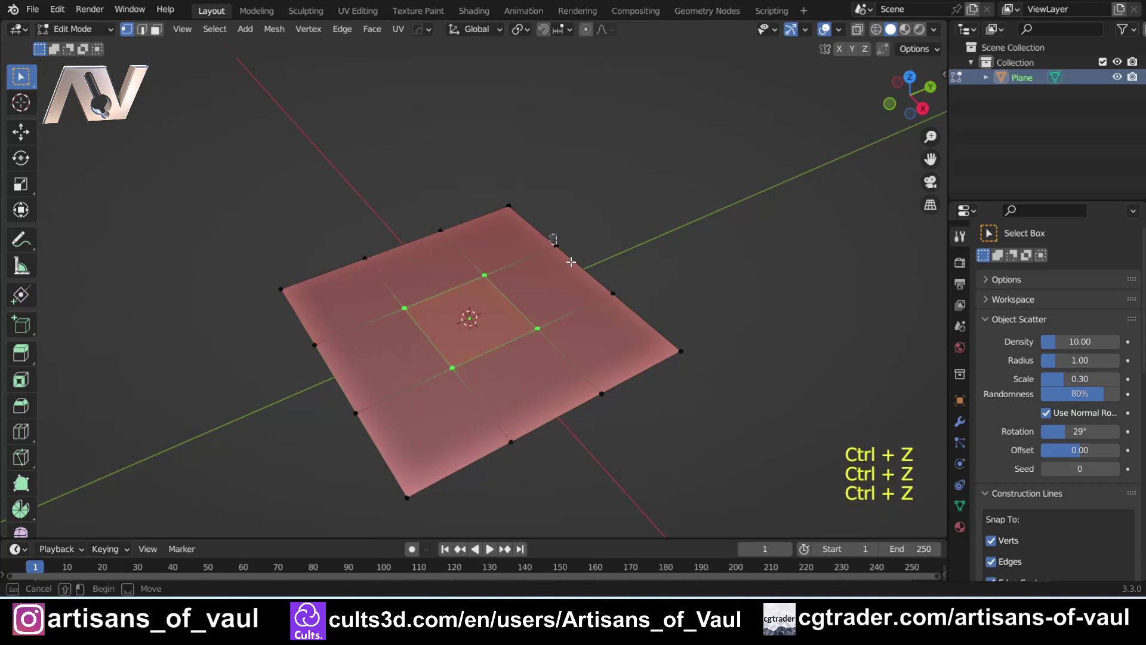
Dissolve the right, top, left and bottom edge midpoints with Ctrl+X and Face Split on
drag(571, 262, 616, 306)
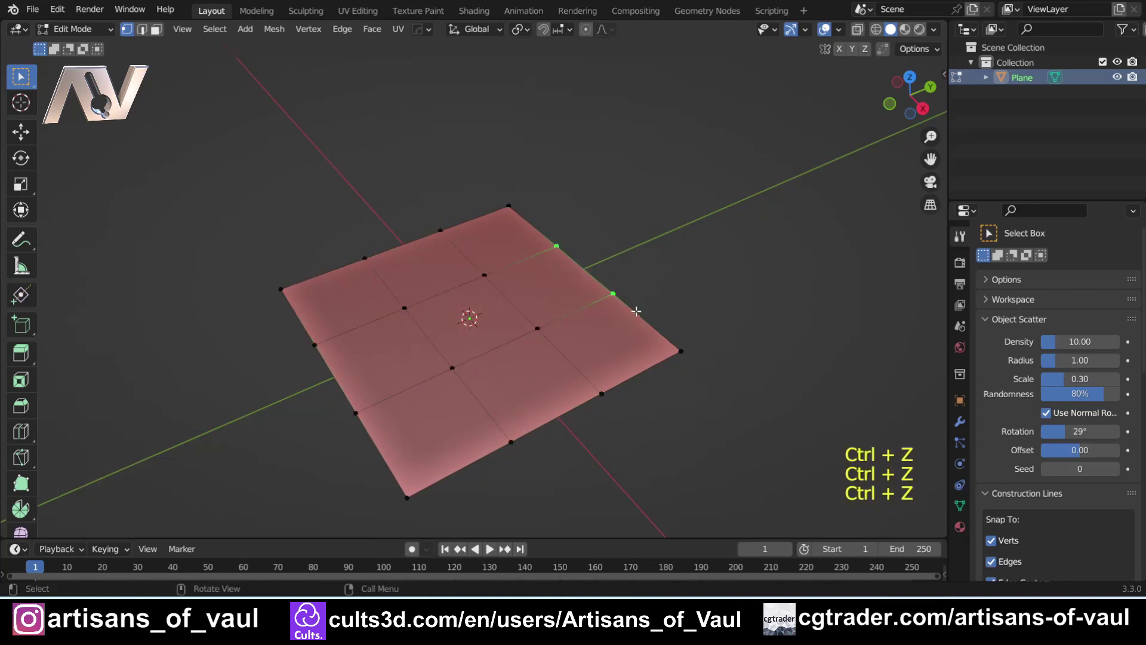
key(ctrl+x)
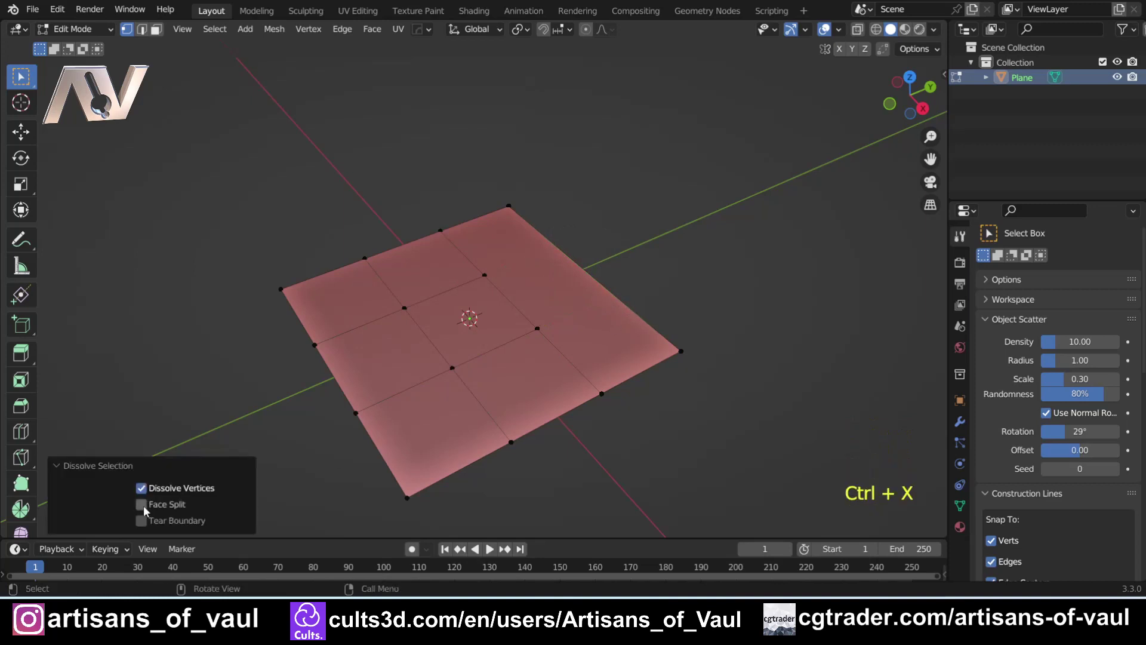
click(142, 504)
drag(335, 208, 456, 278)
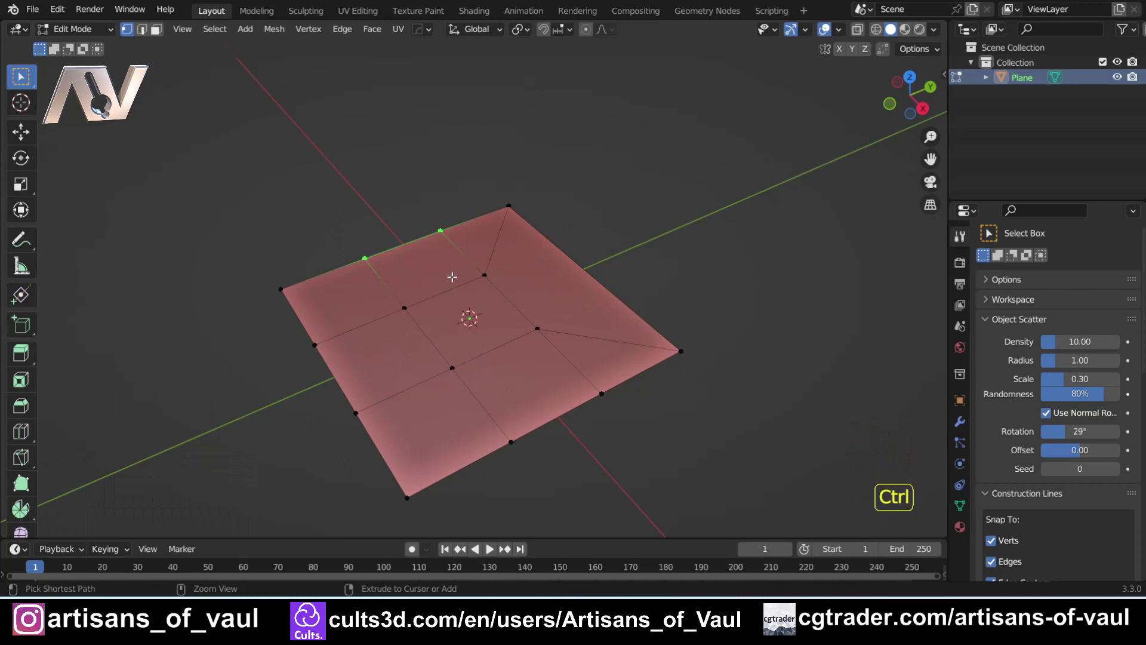
key(ctrl+x)
drag(402, 418, 290, 335)
key(ctrl+x)
drag(489, 391, 603, 442)
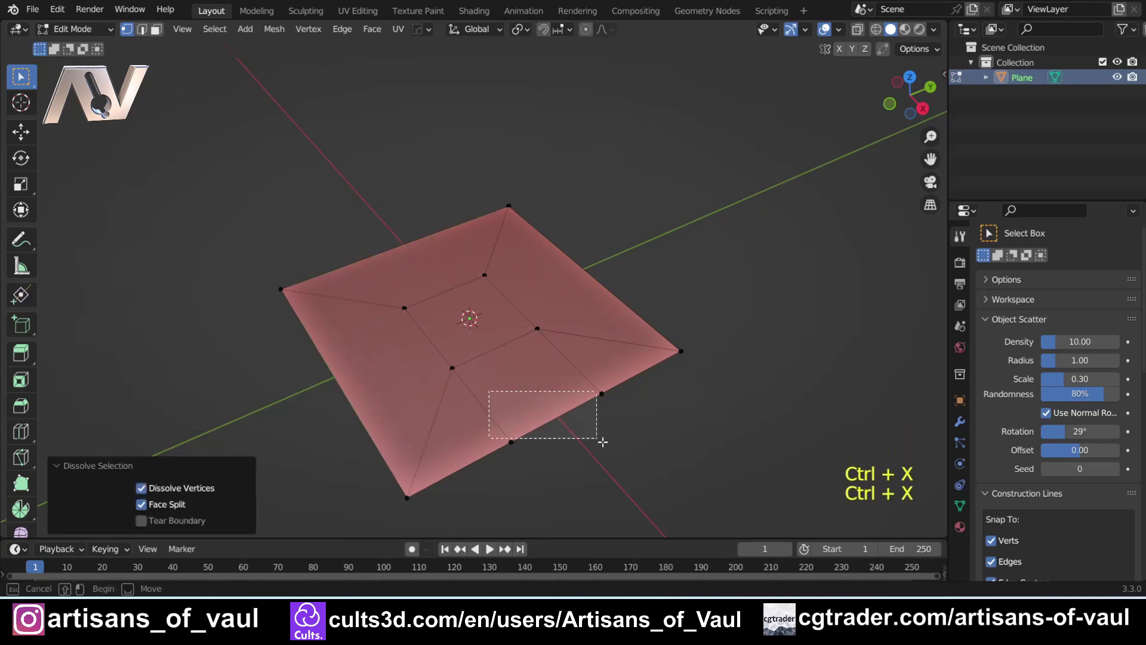
key(ctrl+x)
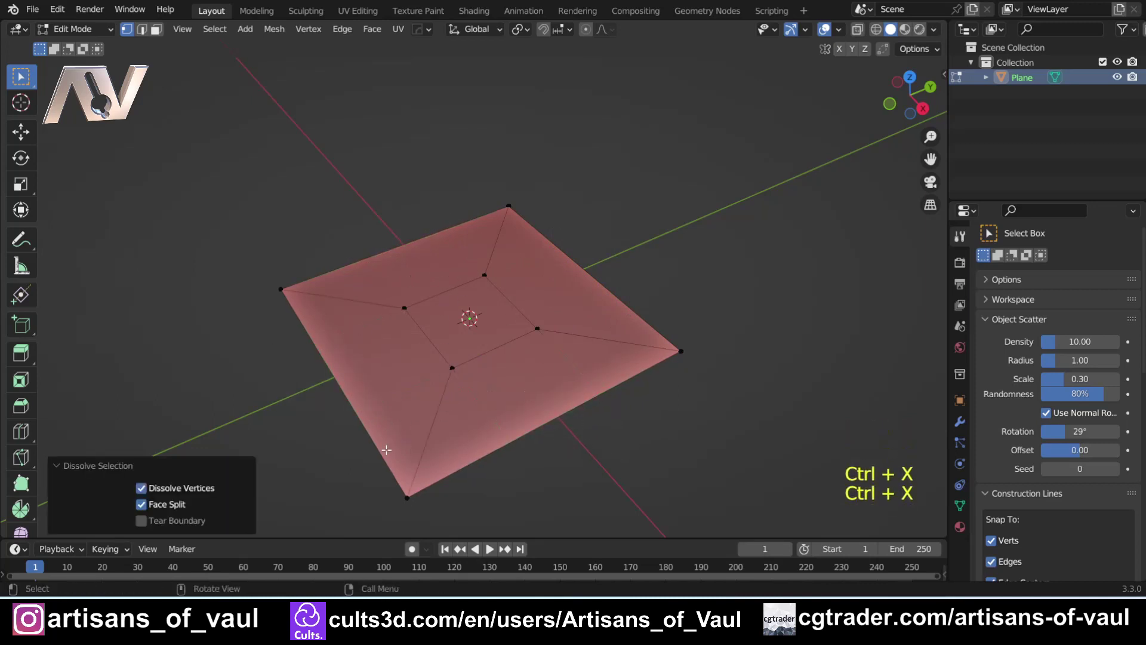